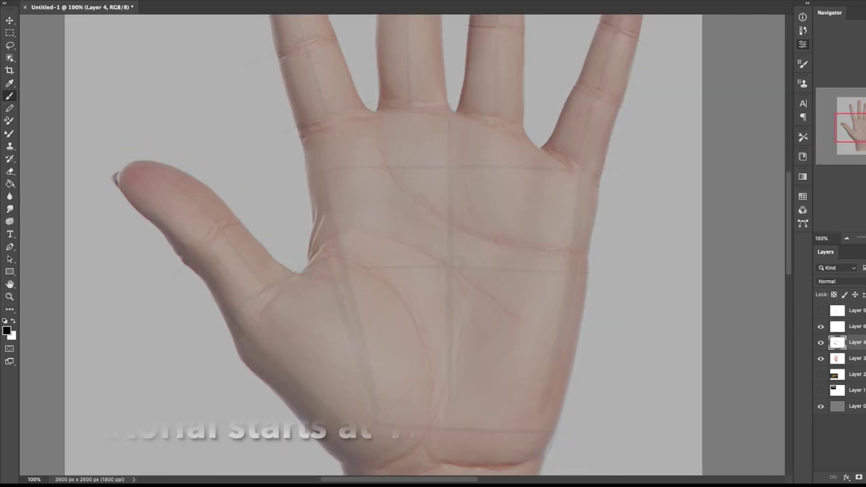
pyautogui.moveTo(330, 181); pyautogui.dragTo(523, 271)
pyautogui.moveTo(244, 287); pyautogui.dragTo(335, 389)
pyautogui.moveTo(593, 201); pyautogui.dragTo(572, 352)
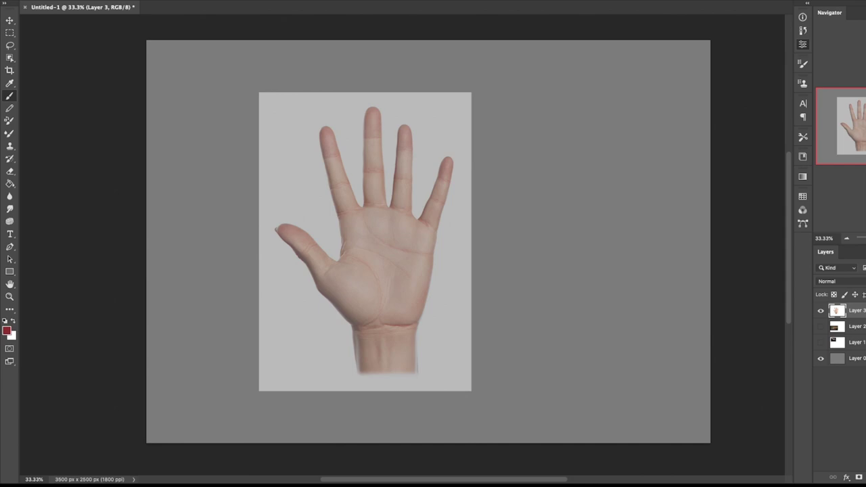
# Step: Try brush strokes in a sampled colour beside the hand photo and undo them
pyautogui.hotkey('ctrl', '+')
pyautogui.scroll(2, 402, 245)
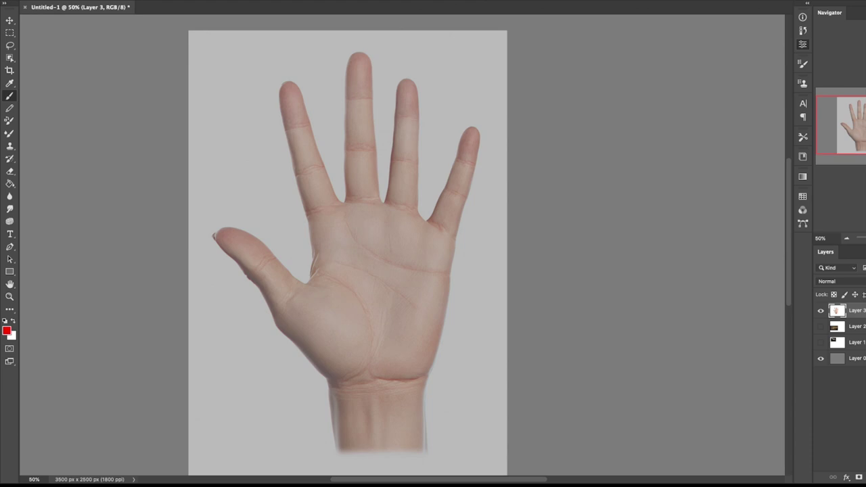
pyautogui.moveTo(505, 228); pyautogui.dragTo(584, 224)
pyautogui.hotkey('ctrl', 'z')
pyautogui.keyDown('alt'); pyautogui.click(484, 233); pyautogui.keyUp('alt')
pyautogui.moveTo(519, 231); pyautogui.dragTo(592, 230)
pyautogui.hotkey('ctrl', 'z')
# Step: Reset the colours to default black and white and add an empty layer above the hand photo
pyautogui.press('d')
pyautogui.moveTo(539, 202)
pyautogui.mouseDown()
pyautogui.moveTo(607, 210)
pyautogui.moveTo(626, 239)
pyautogui.mouseUp()
pyautogui.hotkey('ctrl', 'z')
pyautogui.hotkey('ctrl', 'alt', 'shift', 'n')
pyautogui.scroll(1, 402, 247)
pyautogui.scroll(-1, 402, 247)
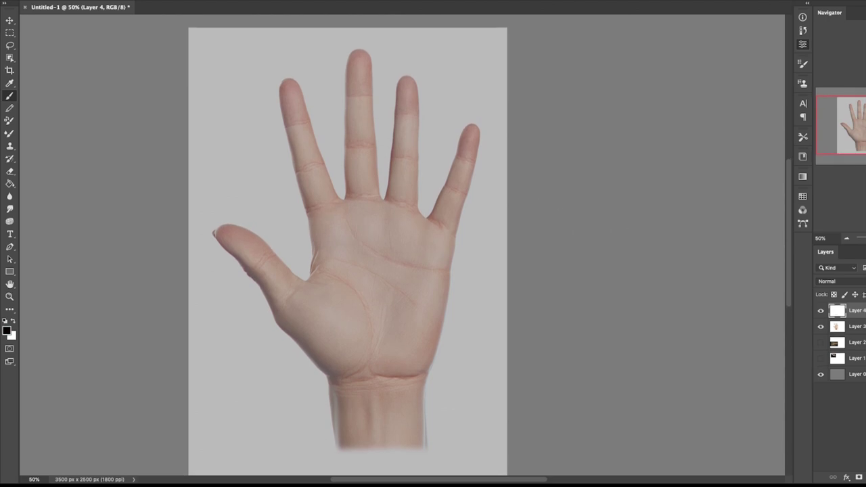
# Step: Lower the opacity of the hand photo layer (Layer 3) to fade it for tracing
pyautogui.press('space')
pyautogui.moveTo(401, 247); pyautogui.dragTo(448, 243)
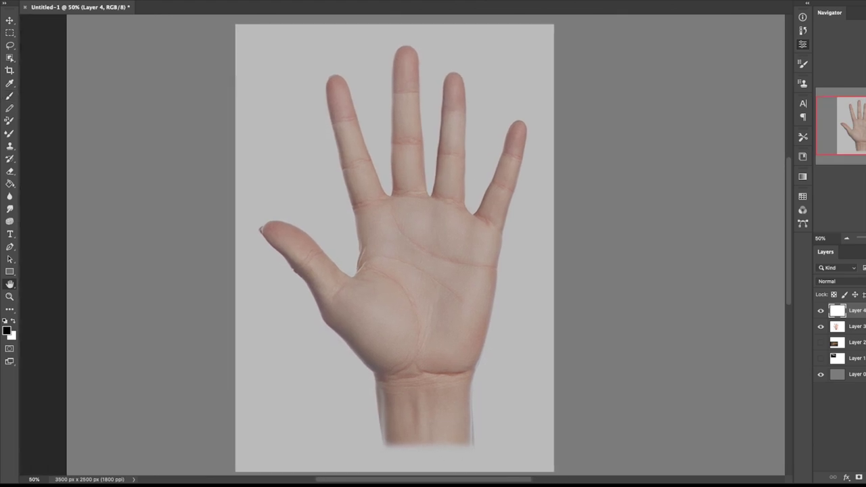
pyautogui.click(820, 327)
pyautogui.click(820, 327)
pyautogui.click(855, 327)
pyautogui.press('2')
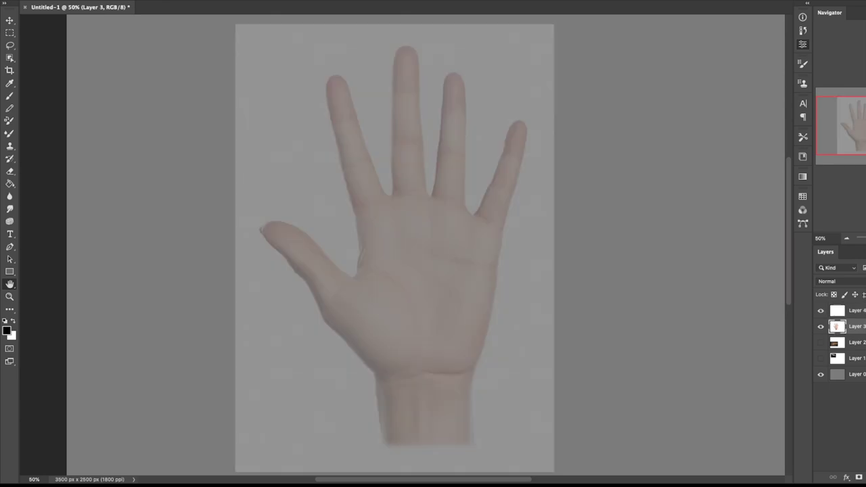
pyautogui.press('5')
pyautogui.press('3')
# Step: Make the empty layer above the photo (Layer 4) active and get the Brush ready over the palm
pyautogui.click(855, 311)
pyautogui.press('b')
pyautogui.moveTo(315, 295); pyautogui.dragTo(558, 221)
pyautogui.hotkey('ctrl', 'z')
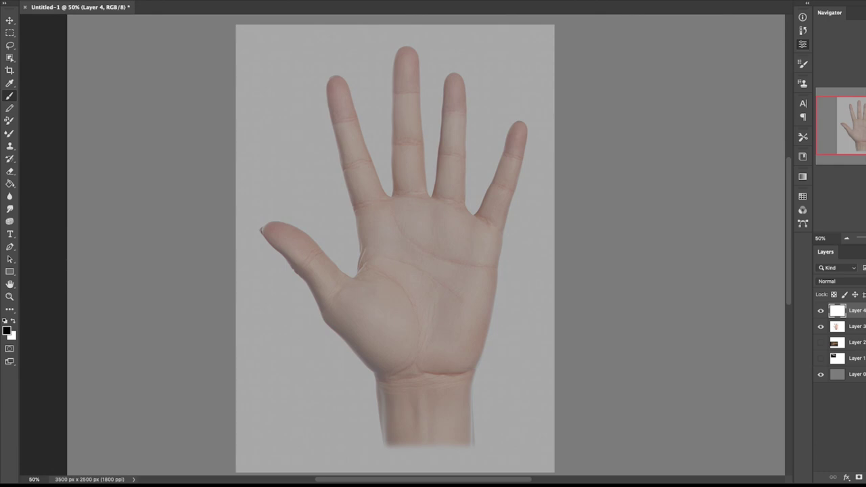
pyautogui.hotkey('ctrl', '+')
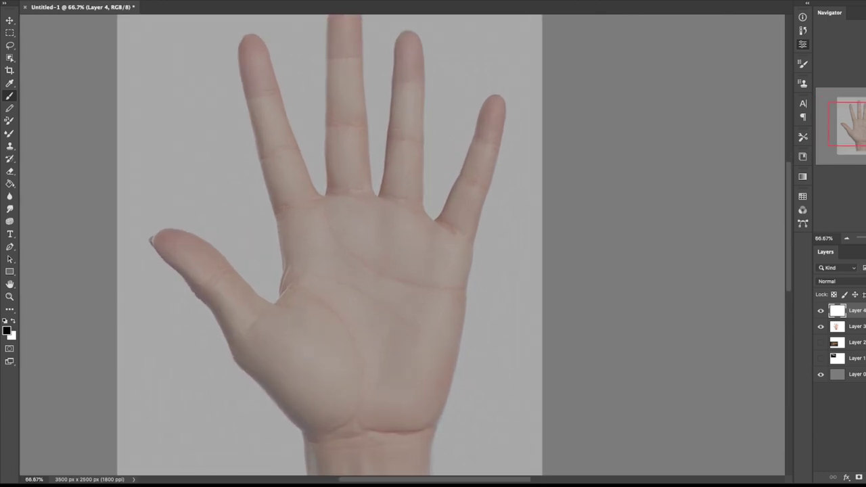
pyautogui.press('h')
pyautogui.moveTo(351, 244)
pyautogui.mouseDown()
pyautogui.moveTo(399, 236)
pyautogui.moveTo(419, 268)
pyautogui.moveTo(421, 243)
pyautogui.mouseUp()
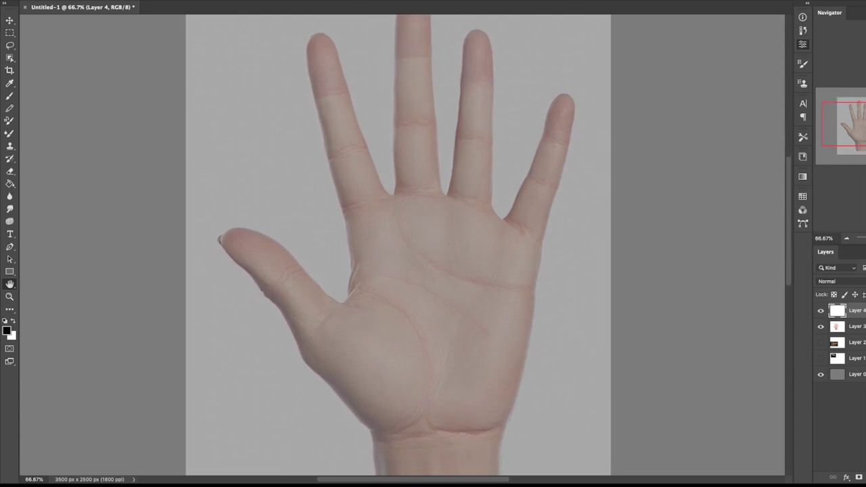
pyautogui.press('b')
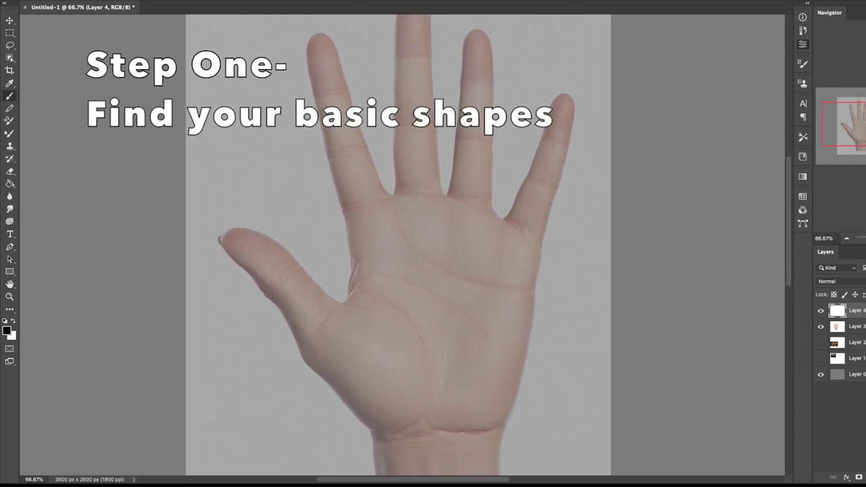
# Step: Try outlining the palm as a five-sided shape over the photo and undo the strokes
pyautogui.moveTo(329, 314); pyautogui.dragTo(384, 404)
pyautogui.moveTo(329, 313)
pyautogui.mouseDown()
pyautogui.moveTo(469, 240)
pyautogui.moveTo(524, 264)
pyautogui.moveTo(502, 390)
pyautogui.mouseUp()
pyautogui.moveTo(383, 406); pyautogui.dragTo(498, 396)
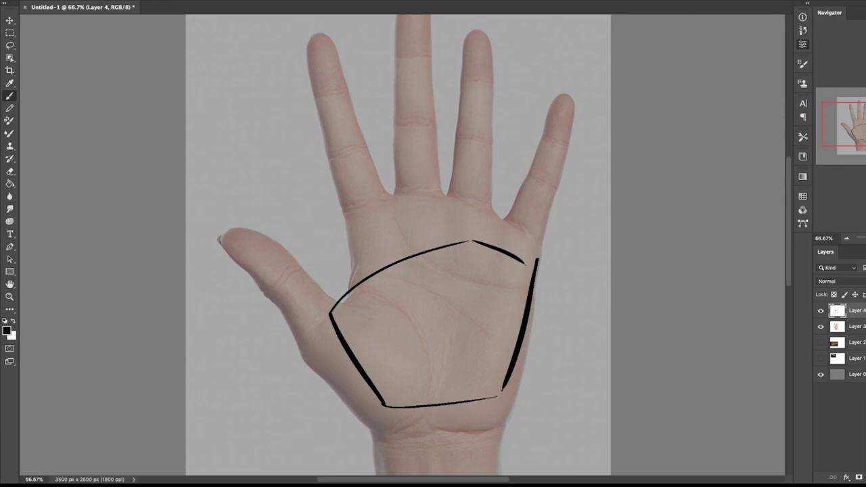
pyautogui.hotkey('ctrl', 'z')
pyautogui.hotkey('ctrl', 'z')
pyautogui.hotkey('ctrl', 'z')
pyautogui.hotkey('ctrl', 'z')
pyautogui.hotkey('ctrl', 'z')
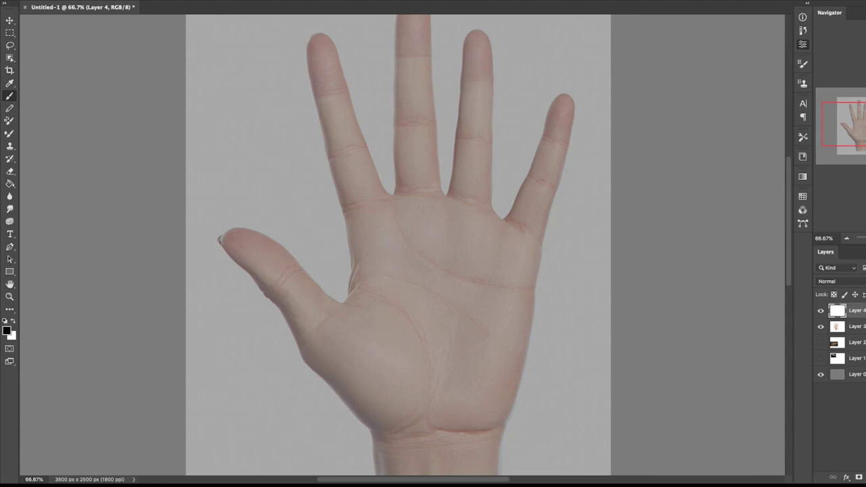
# Step: Sketch a tapered four-sided block over the palm and a wedge over the base of the thumb
pyautogui.moveTo(356, 233)
pyautogui.mouseDown()
pyautogui.moveTo(392, 401)
pyautogui.moveTo(409, 232)
pyautogui.moveTo(541, 235)
pyautogui.moveTo(502, 397)
pyautogui.mouseUp()
pyautogui.moveTo(391, 402); pyautogui.dragTo(517, 407)
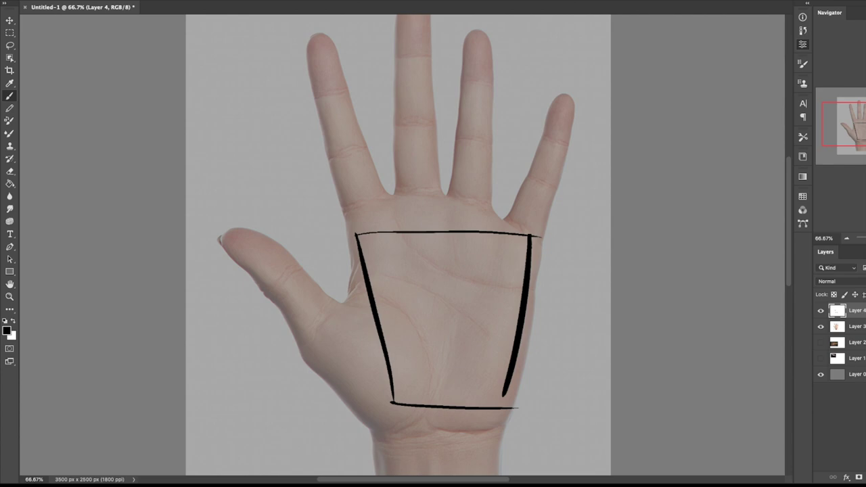
pyautogui.moveTo(294, 329)
pyautogui.mouseDown()
pyautogui.moveTo(380, 411)
pyautogui.moveTo(353, 297)
pyautogui.moveTo(395, 397)
pyautogui.mouseUp()
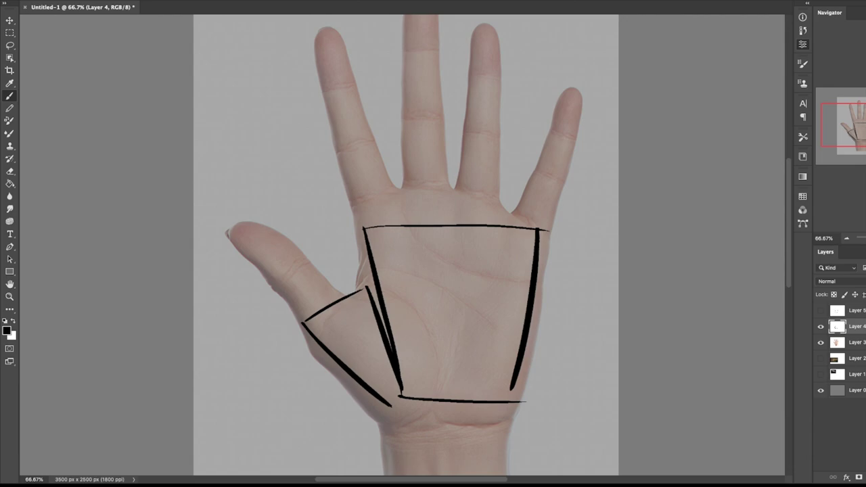
pyautogui.moveTo(559, 240); pyautogui.dragTo(557, 332)
pyautogui.moveTo(553, 221)
pyautogui.mouseDown()
pyautogui.moveTo(576, 338)
pyautogui.moveTo(556, 406)
pyautogui.mouseUp()
pyautogui.hotkey('ctrl', 'z')
pyautogui.hotkey('ctrl', 'z')
# Step: Mark the palm's centre with a small circle and sketch a tilted palm block with its own centre mark beside the photo
pyautogui.moveTo(450, 285); pyautogui.dragTo(449, 287)
pyautogui.hscroll(3, 401, 244)
pyautogui.scroll(-6, 402, 244)
pyautogui.scroll(3, 402, 245)
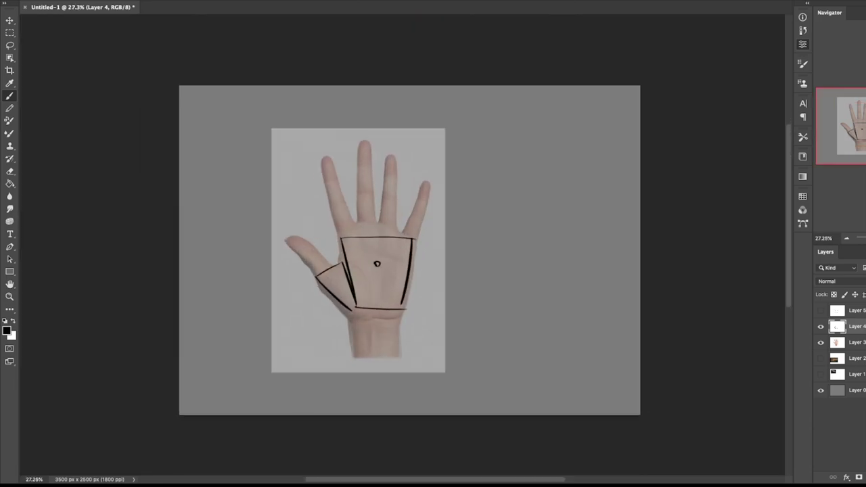
pyautogui.moveTo(470, 228)
pyautogui.mouseDown()
pyautogui.moveTo(481, 303)
pyautogui.moveTo(516, 212)
pyautogui.moveTo(512, 263)
pyautogui.moveTo(482, 303)
pyautogui.mouseUp()
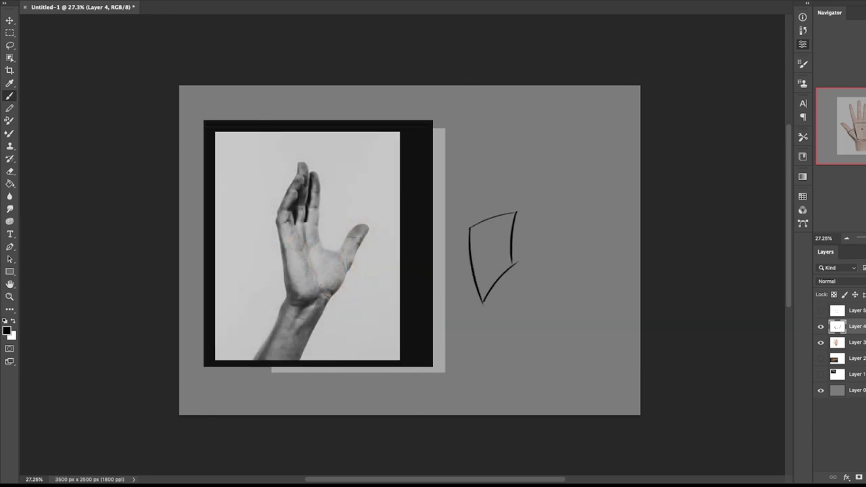
pyautogui.moveTo(501, 242); pyautogui.dragTo(501, 243)
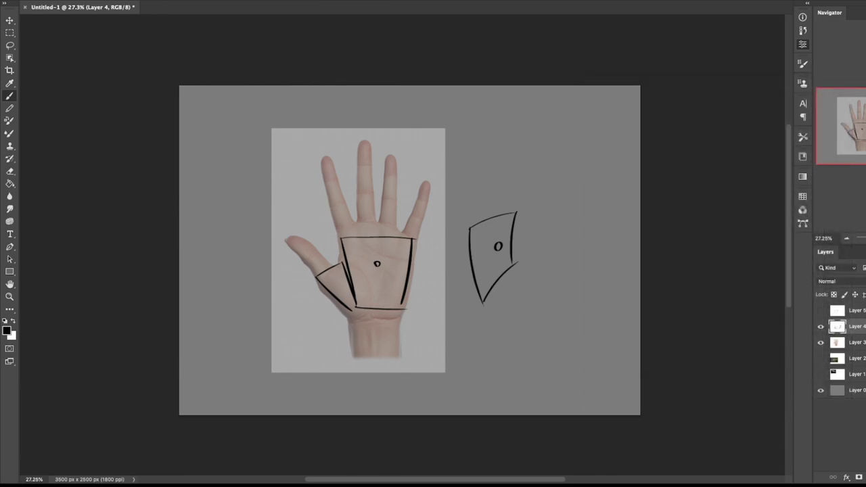
# Step: Draw vertical and horizontal centre lines through the centre marks of both palm blocks
pyautogui.moveTo(376, 225); pyautogui.dragTo(376, 303)
pyautogui.moveTo(347, 264); pyautogui.dragTo(409, 265)
pyautogui.moveTo(505, 189); pyautogui.dragTo(503, 299)
pyautogui.moveTo(460, 268); pyautogui.dragTo(526, 234)
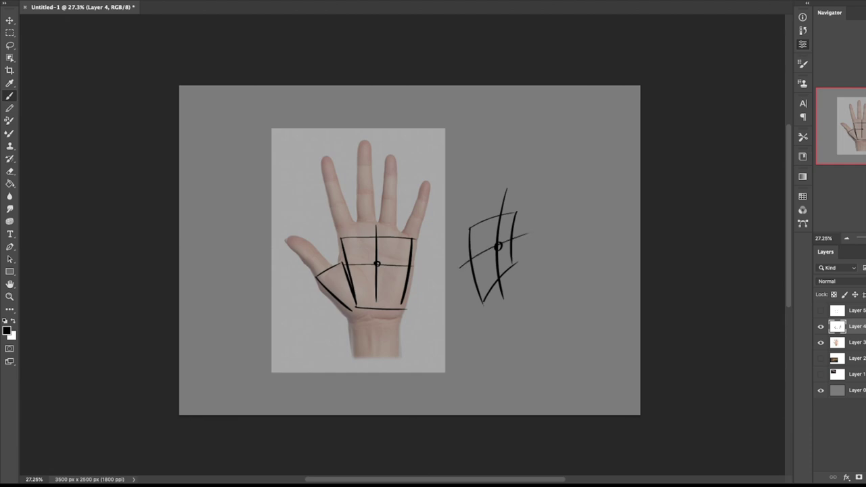
# Step: Erase the tilted palm sketch beside the photo
pyautogui.press('e')
pyautogui.moveTo(468, 228); pyautogui.dragTo(469, 276)
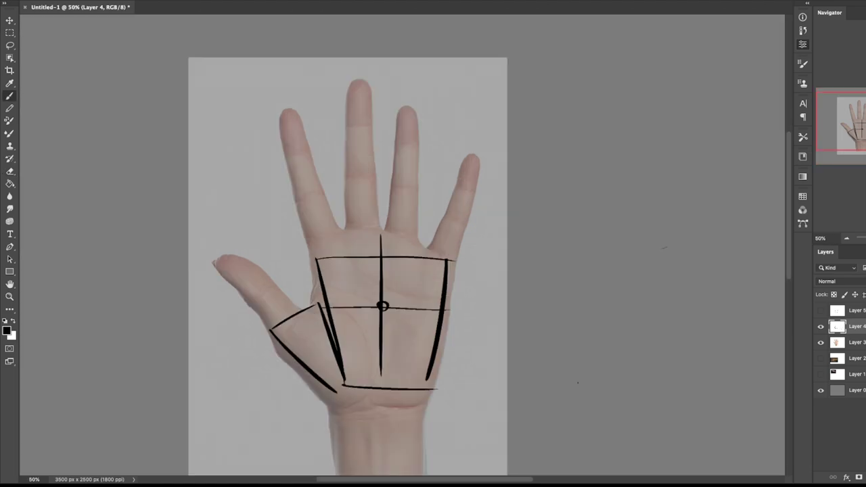
pyautogui.press('super+plus')
pyautogui.moveTo(636, 427); pyautogui.dragTo(709, 412)
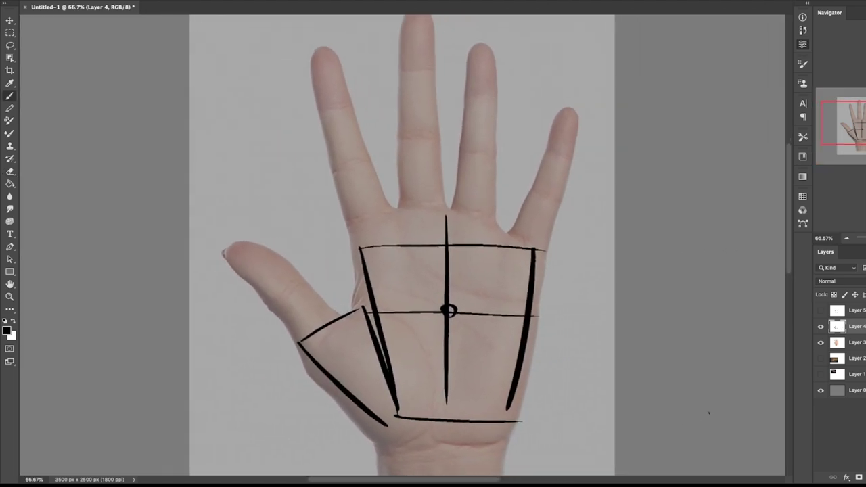
pyautogui.moveTo(709, 413); pyautogui.dragTo(702, 447)
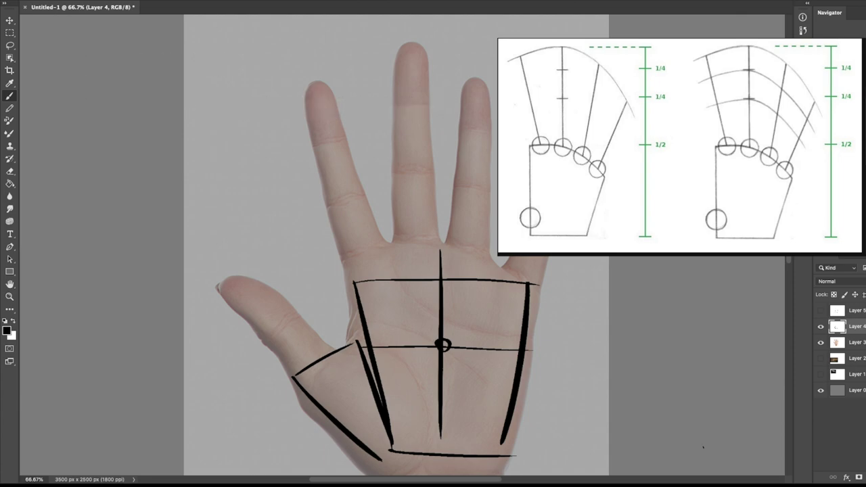
# Step: Draw joint lines across the little and ring fingers and segmented centre lines along both
pyautogui.moveTo(536, 180); pyautogui.dragTo(570, 197)
pyautogui.moveTo(520, 225); pyautogui.dragTo(560, 241)
pyautogui.moveTo(452, 123); pyautogui.dragTo(495, 128)
pyautogui.moveTo(452, 186); pyautogui.dragTo(495, 186)
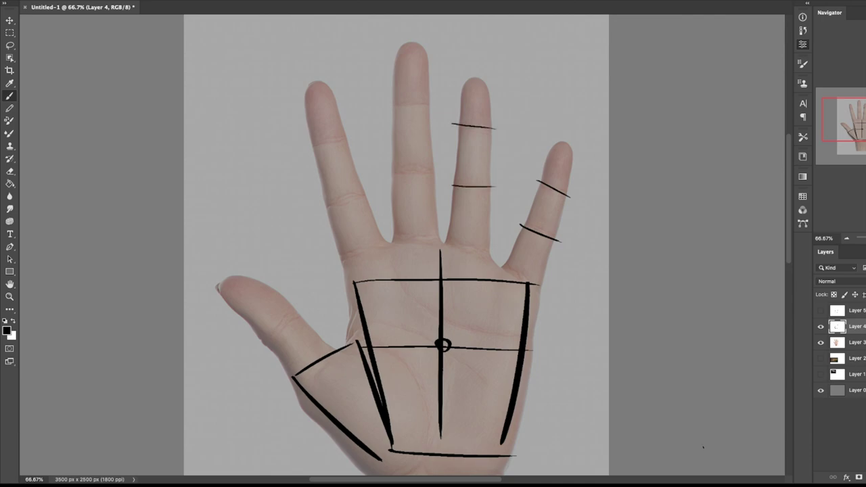
pyautogui.moveTo(566, 151); pyautogui.dragTo(548, 228)
pyautogui.moveTo(482, 86); pyautogui.dragTo(485, 180)
pyautogui.moveTo(484, 188); pyautogui.dragTo(482, 257)
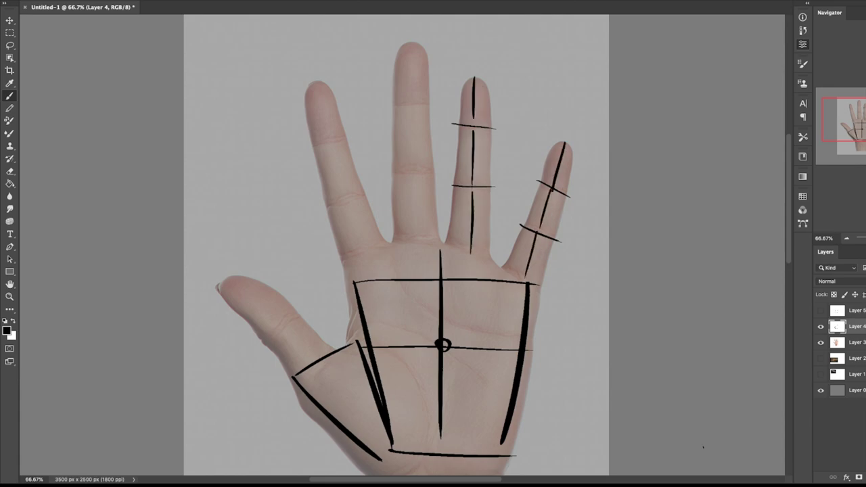
# Step: Draw a segmented centre line along the middle finger, and joint lines with a centre line on the index finger
pyautogui.moveTo(412, 49); pyautogui.dragTo(413, 247)
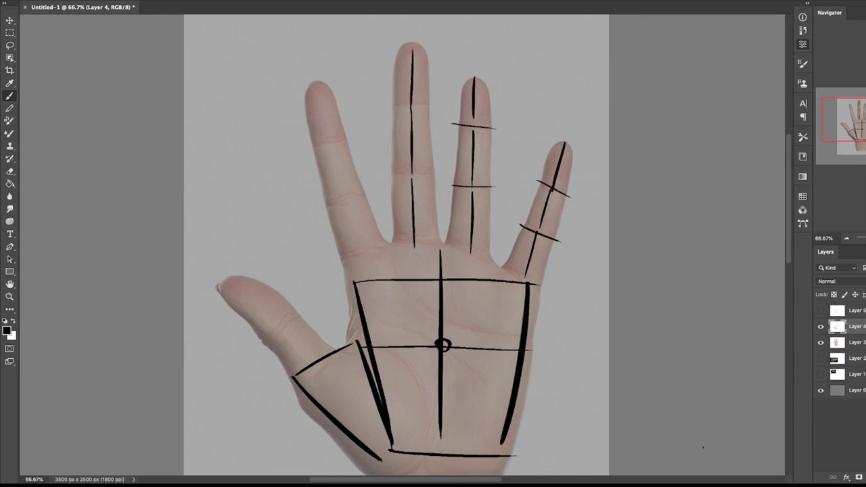
pyautogui.moveTo(285, 157); pyautogui.dragTo(359, 134)
pyautogui.moveTo(302, 214); pyautogui.dragTo(377, 188)
pyautogui.moveTo(327, 256); pyautogui.dragTo(391, 236)
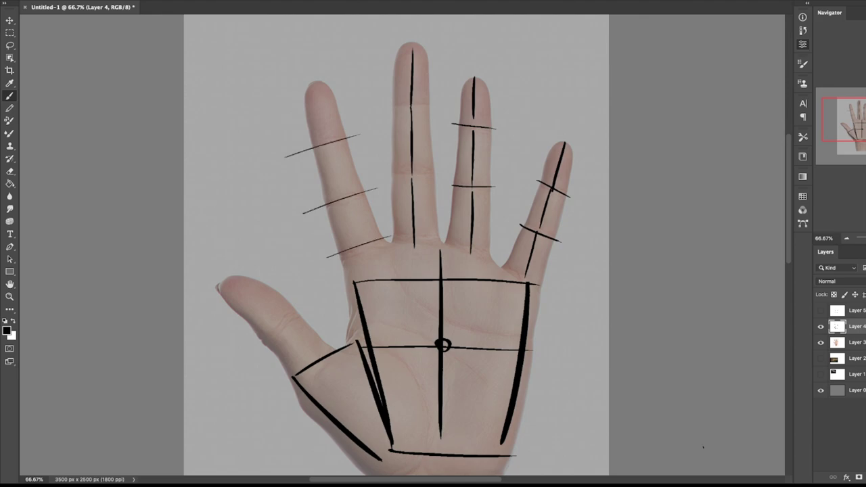
pyautogui.moveTo(317, 80); pyautogui.dragTo(357, 245)
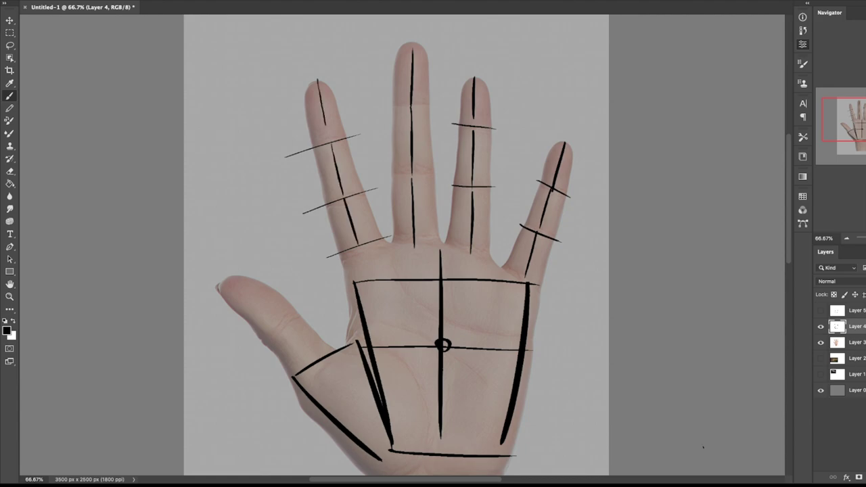
# Step: Erase and redraw the centre line in the index finger's tip segment
pyautogui.press('e')
pyautogui.moveTo(319, 86); pyautogui.dragTo(325, 125)
pyautogui.press('b')
pyautogui.moveTo(350, 86); pyautogui.dragTo(331, 136)
pyautogui.hotkey('ctrl', 'z')
pyautogui.moveTo(317, 84); pyautogui.dragTo(330, 141)
# Step: Draw the thumb's segmented centre line with a joint line, and mark the base of the little finger
pyautogui.moveTo(702, 447); pyautogui.dragTo(739, 367)
pyautogui.moveTo(294, 209); pyautogui.dragTo(319, 231)
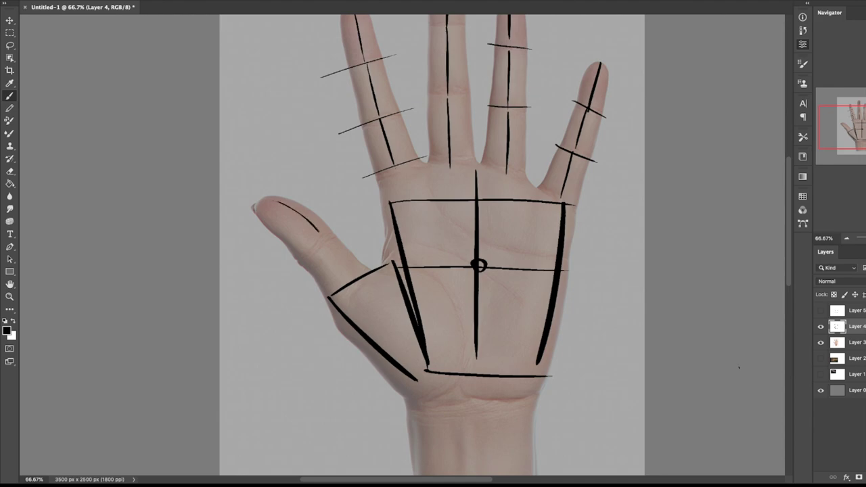
pyautogui.hotkey('ctrl', 'z')
pyautogui.moveTo(266, 196); pyautogui.dragTo(327, 256)
pyautogui.hotkey('ctrl', 'z')
pyautogui.moveTo(272, 199)
pyautogui.mouseDown()
pyautogui.moveTo(322, 238)
pyautogui.moveTo(354, 280)
pyautogui.mouseUp()
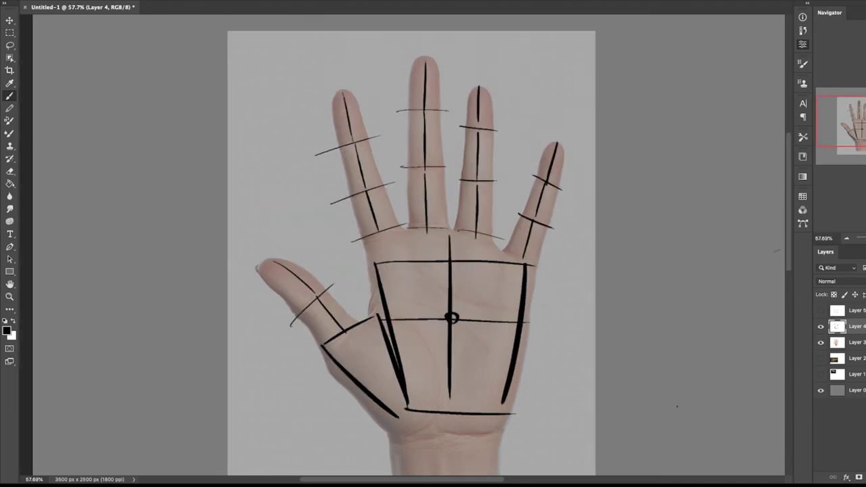
pyautogui.moveTo(506, 245); pyautogui.dragTo(549, 264)
# Step: Lower the opacity of the construction sketch layer (Layer 4) and add a new layer above it
pyautogui.click(820, 327)
pyautogui.click(821, 327)
pyautogui.moveTo(452, 318)
pyautogui.mouseDown()
pyautogui.moveTo(440, 322)
pyautogui.moveTo(439, 291)
pyautogui.mouseUp()
pyautogui.moveTo(663, 379); pyautogui.dragTo(664, 390)
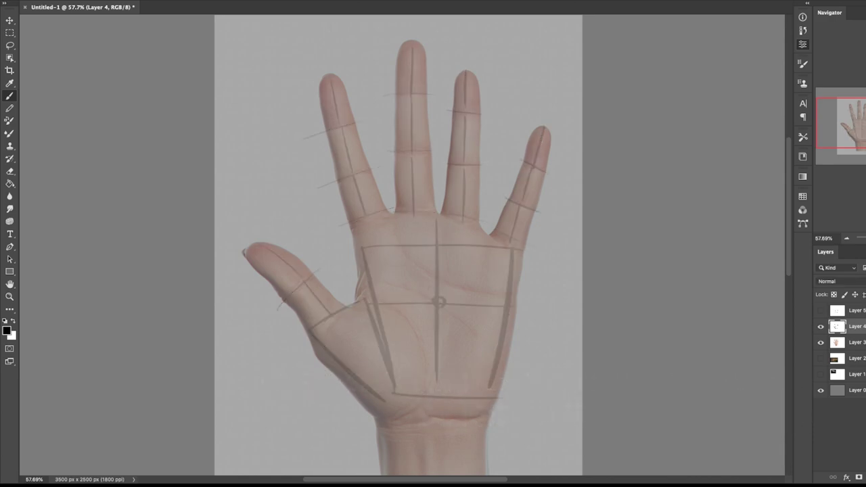
pyautogui.click(856, 342)
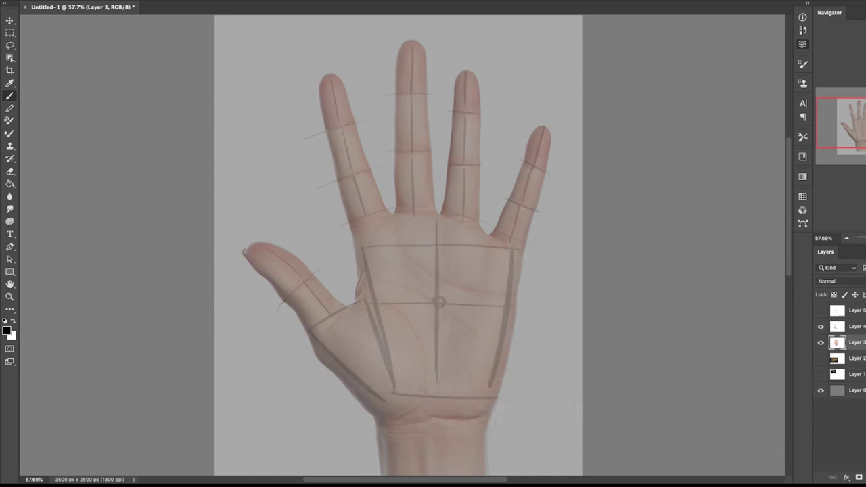
pyautogui.click(856, 311)
pyautogui.click(855, 327)
pyautogui.press('super+alt+shift+n')
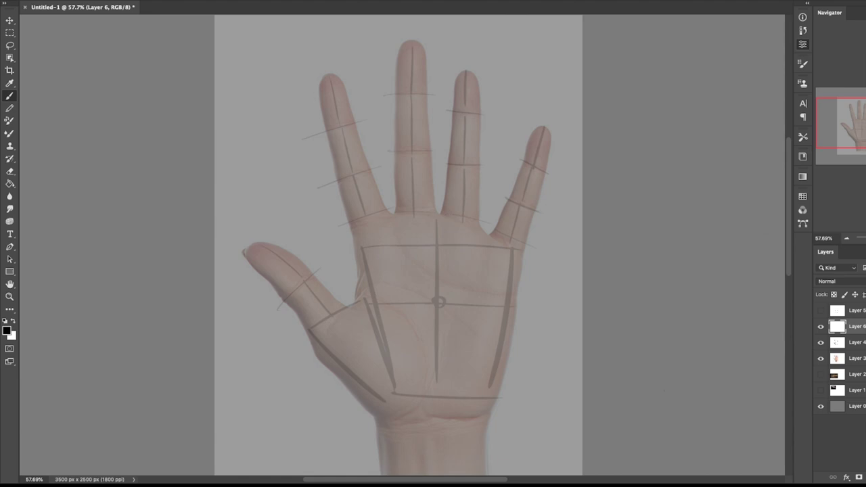
pyautogui.moveTo(262, 168); pyautogui.dragTo(297, 171)
pyautogui.hotkey('ctrl', 'z')
pyautogui.moveTo(545, 217); pyautogui.dragTo(549, 282)
pyautogui.hotkey('ctrl', 'z')
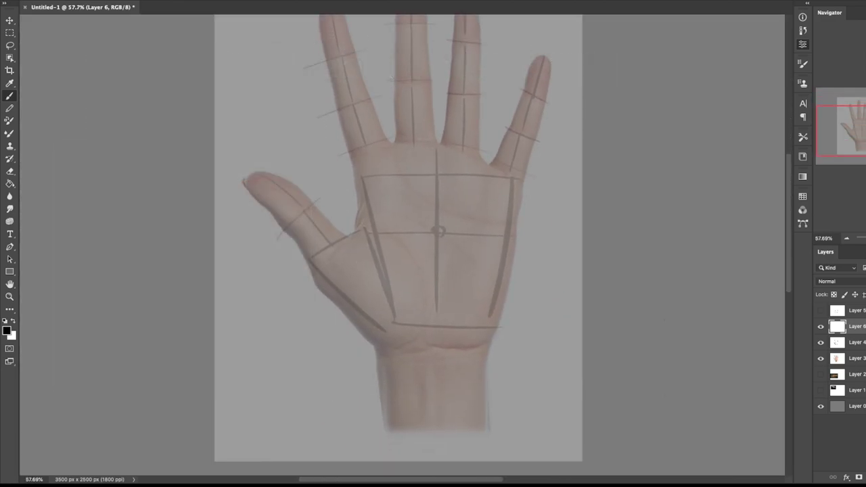
# Step: Try tracing the three main palm creases on the new layer and undo the strokes
pyautogui.moveTo(492, 300); pyautogui.dragTo(427, 181)
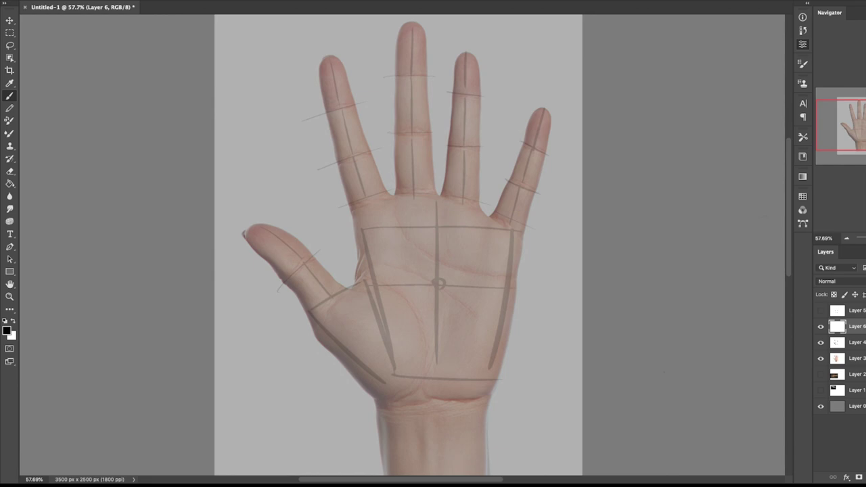
pyautogui.scroll(2, 420, 309)
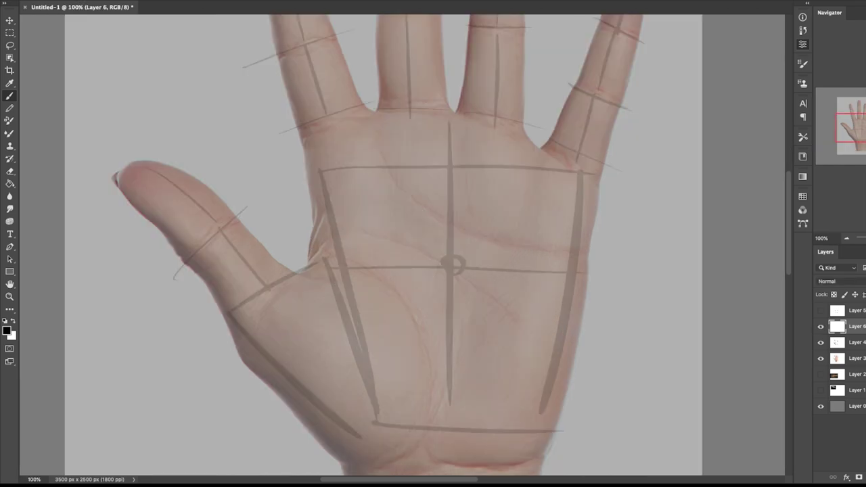
pyautogui.moveTo(390, 170); pyautogui.dragTo(514, 242)
pyautogui.moveTo(399, 245); pyautogui.dragTo(491, 297)
pyautogui.moveTo(370, 278); pyautogui.dragTo(433, 368)
pyautogui.hotkey('ctrl', 'z')
pyautogui.hotkey('ctrl', 'z')
pyautogui.hotkey('ctrl', 'z')
# Step: Trace the pad beneath the fingers, the crease across the middle of the palm, and the pad below the index finger
pyautogui.moveTo(374, 129)
pyautogui.mouseDown()
pyautogui.moveTo(395, 180)
pyautogui.moveTo(545, 255)
pyautogui.moveTo(416, 107)
pyautogui.moveTo(510, 121)
pyautogui.moveTo(581, 175)
pyautogui.moveTo(585, 253)
pyautogui.moveTo(575, 268)
pyautogui.moveTo(583, 272)
pyautogui.mouseUp()
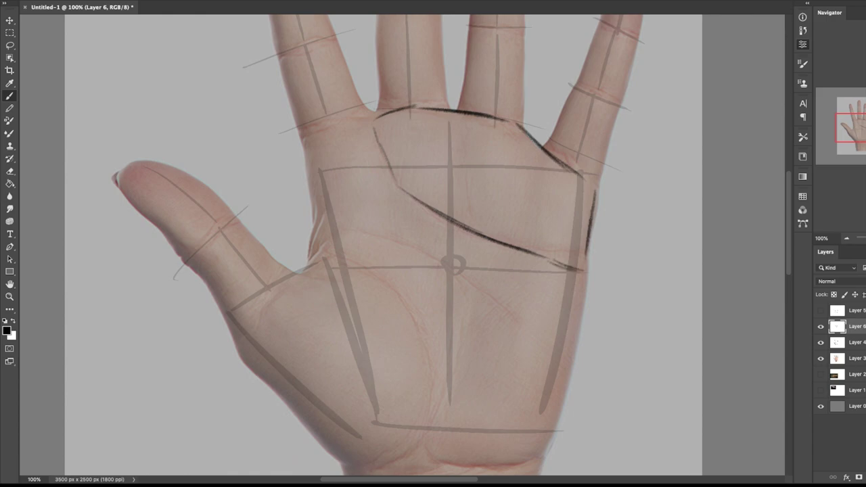
pyautogui.moveTo(321, 234)
pyautogui.mouseDown()
pyautogui.moveTo(406, 240)
pyautogui.moveTo(451, 262)
pyautogui.moveTo(511, 313)
pyautogui.moveTo(514, 328)
pyautogui.mouseUp()
pyautogui.moveTo(305, 139); pyautogui.dragTo(313, 225)
pyautogui.moveTo(378, 123); pyautogui.dragTo(403, 223)
pyautogui.moveTo(387, 166); pyautogui.dragTo(403, 238)
pyautogui.scroll(-2, 433, 244)
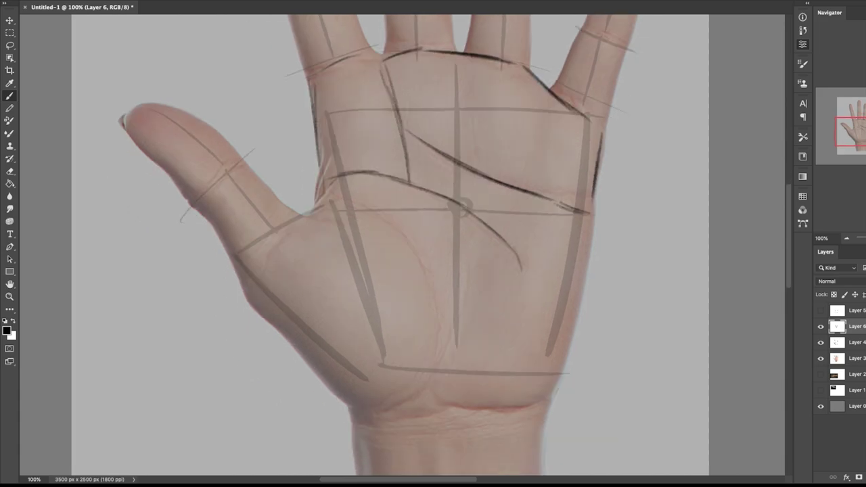
# Step: Trace the thumb pad with its curved inner crease, thumb-base edge, outer contour, inner plane line and lower edge at the wrist
pyautogui.moveTo(329, 195)
pyautogui.mouseDown()
pyautogui.moveTo(412, 253)
pyautogui.moveTo(440, 359)
pyautogui.mouseUp()
pyautogui.moveTo(327, 196); pyautogui.dragTo(362, 233)
pyautogui.moveTo(313, 212); pyautogui.dragTo(253, 279)
pyautogui.moveTo(244, 287)
pyautogui.mouseDown()
pyautogui.moveTo(284, 340)
pyautogui.moveTo(361, 393)
pyautogui.mouseUp()
pyautogui.moveTo(283, 257); pyautogui.dragTo(376, 360)
pyautogui.moveTo(356, 391); pyautogui.dragTo(400, 387)
pyautogui.moveTo(440, 358); pyautogui.dragTo(408, 384)
# Step: Outline the palm-heel pad below the little finger, including its inner edge, outer contour and rounded lower edge at the wrist
pyautogui.moveTo(479, 236); pyautogui.dragTo(449, 342)
pyautogui.moveTo(446, 358)
pyautogui.mouseDown()
pyautogui.moveTo(460, 389)
pyautogui.moveTo(482, 395)
pyautogui.mouseUp()
pyautogui.moveTo(595, 201); pyautogui.dragTo(570, 352)
pyautogui.moveTo(476, 393); pyautogui.dragTo(533, 395)
pyautogui.moveTo(548, 396)
pyautogui.mouseDown()
pyautogui.moveTo(571, 363)
pyautogui.moveTo(551, 390)
pyautogui.moveTo(484, 395)
pyautogui.moveTo(447, 373)
pyautogui.moveTo(441, 358)
pyautogui.mouseUp()
pyautogui.moveTo(481, 228); pyautogui.dragTo(456, 356)
# Step: Refine the upper and outer edges of the pad below the index finger
pyautogui.moveTo(440, 257)
pyautogui.mouseDown()
pyautogui.moveTo(462, 336)
pyautogui.moveTo(435, 257)
pyautogui.mouseUp()
pyautogui.moveTo(386, 122); pyautogui.dragTo(410, 127)
pyautogui.moveTo(347, 142); pyautogui.dragTo(353, 186)
pyautogui.moveTo(340, 202); pyautogui.dragTo(346, 243)
pyautogui.moveTo(433, 257); pyautogui.dragTo(455, 277)
# Step: Add a new layer above the palm-pad sketch and try tracing the upper palm crease with the pad layer hidden
pyautogui.click(821, 327)
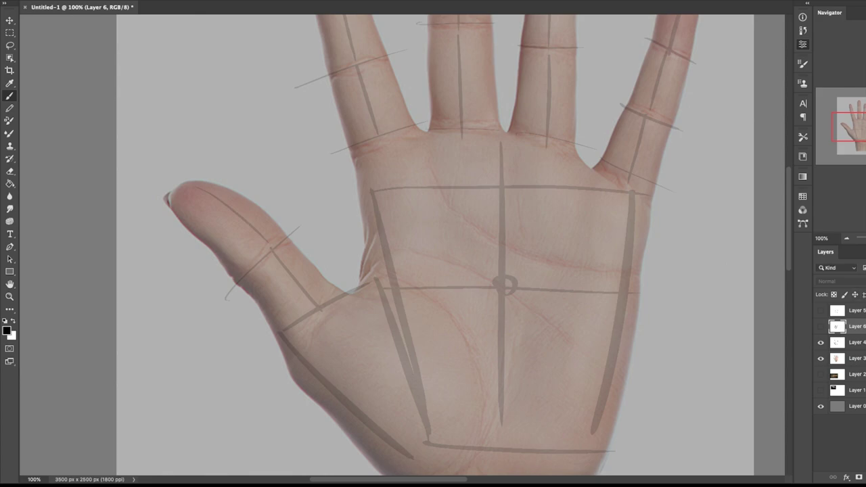
pyautogui.press('alt+shift+super+n')
pyautogui.moveTo(437, 172)
pyautogui.mouseDown()
pyautogui.moveTo(480, 227)
pyautogui.moveTo(547, 258)
pyautogui.mouseUp()
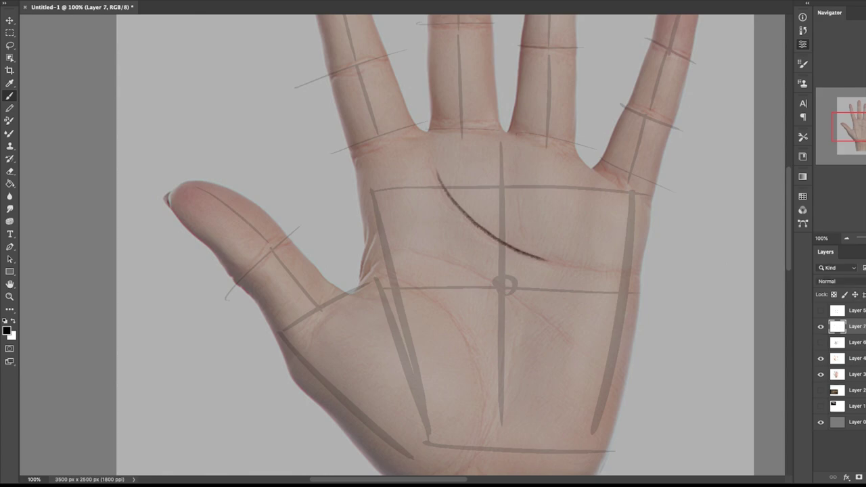
pyautogui.moveTo(348, 141)
pyautogui.mouseDown()
pyautogui.moveTo(365, 240)
pyautogui.moveTo(359, 283)
pyautogui.mouseUp()
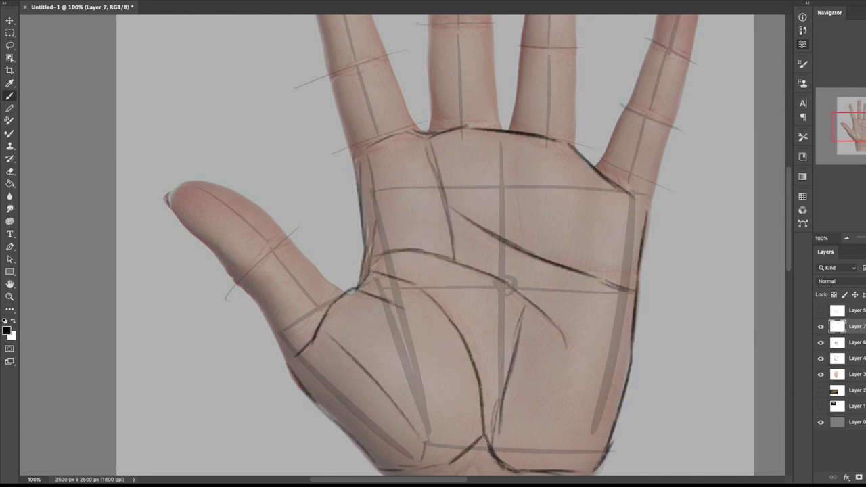
# Step: Sketch a small upright 3D box beside the thumb, with an ellipse on each visible face and a darkened corner edge
pyautogui.moveTo(325, 284)
pyautogui.mouseDown()
pyautogui.moveTo(472, 281)
pyautogui.moveTo(465, 244)
pyautogui.mouseUp()
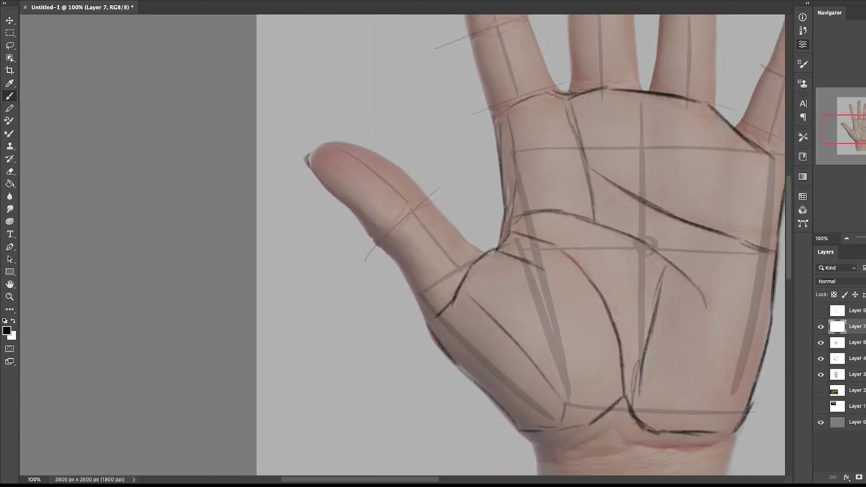
pyautogui.moveTo(301, 292)
pyautogui.mouseDown()
pyautogui.moveTo(301, 377)
pyautogui.moveTo(336, 291)
pyautogui.mouseUp()
pyautogui.moveTo(335, 291)
pyautogui.mouseDown()
pyautogui.moveTo(342, 375)
pyautogui.moveTo(352, 281)
pyautogui.moveTo(355, 342)
pyautogui.mouseUp()
pyautogui.moveTo(355, 348); pyautogui.dragTo(342, 373)
pyautogui.moveTo(300, 293); pyautogui.dragTo(314, 280)
pyautogui.moveTo(313, 279); pyautogui.dragTo(362, 276)
pyautogui.moveTo(320, 320); pyautogui.dragTo(347, 311)
pyautogui.moveTo(330, 281)
pyautogui.mouseDown()
pyautogui.moveTo(318, 287)
pyautogui.moveTo(331, 283)
pyautogui.mouseUp()
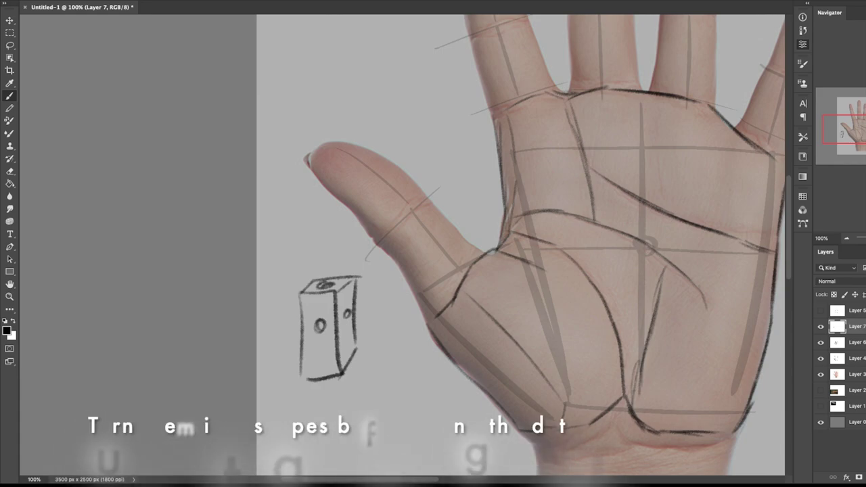
pyautogui.moveTo(337, 333); pyautogui.dragTo(344, 400)
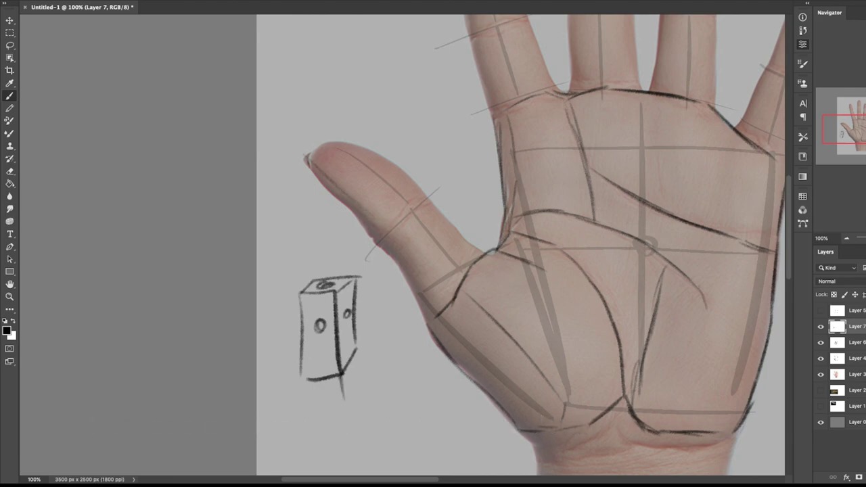
# Step: Try drawing an oval on the box's front face and a matching circle on the thumb tip
pyautogui.moveTo(323, 304)
pyautogui.mouseDown()
pyautogui.moveTo(312, 347)
pyautogui.moveTo(330, 316)
pyautogui.moveTo(319, 352)
pyautogui.mouseUp()
pyautogui.moveTo(370, 147)
pyautogui.mouseDown()
pyautogui.moveTo(357, 163)
pyautogui.moveTo(383, 169)
pyautogui.mouseUp()
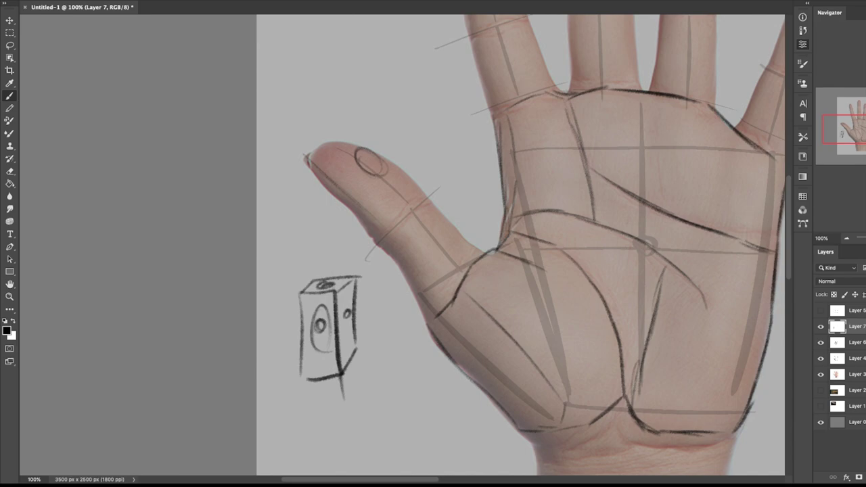
pyautogui.hotkey('ctrl', 'z')
pyautogui.hotkey('ctrl', 'z')
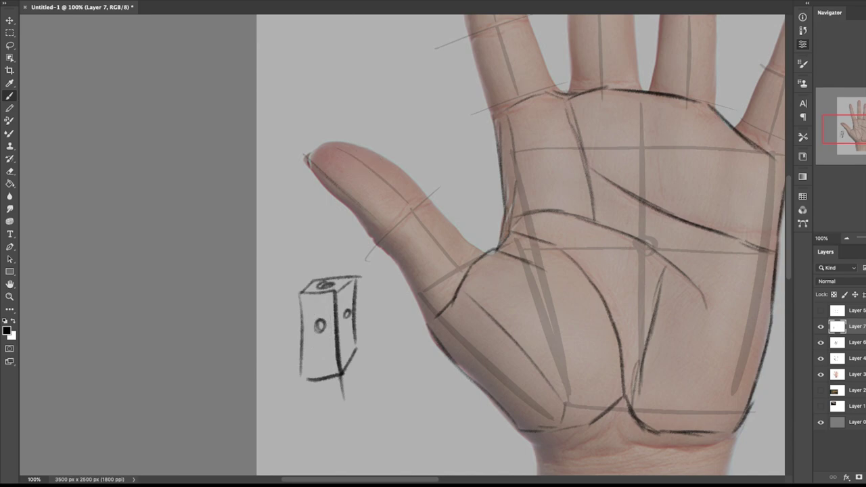
pyautogui.moveTo(309, 266)
pyautogui.mouseDown()
pyautogui.moveTo(280, 349)
pyautogui.moveTo(315, 390)
pyautogui.moveTo(309, 228)
pyautogui.moveTo(326, 238)
pyautogui.mouseUp()
pyautogui.hotkey('ctrl', 'z')
pyautogui.hotkey('ctrl', 'z')
# Step: Outline the thumb's tip segment as a box-like form with a side plane, a joint line and a bevelled tip
pyautogui.moveTo(320, 166)
pyautogui.mouseDown()
pyautogui.moveTo(380, 219)
pyautogui.moveTo(318, 148)
pyautogui.moveTo(355, 145)
pyautogui.moveTo(410, 180)
pyautogui.mouseUp()
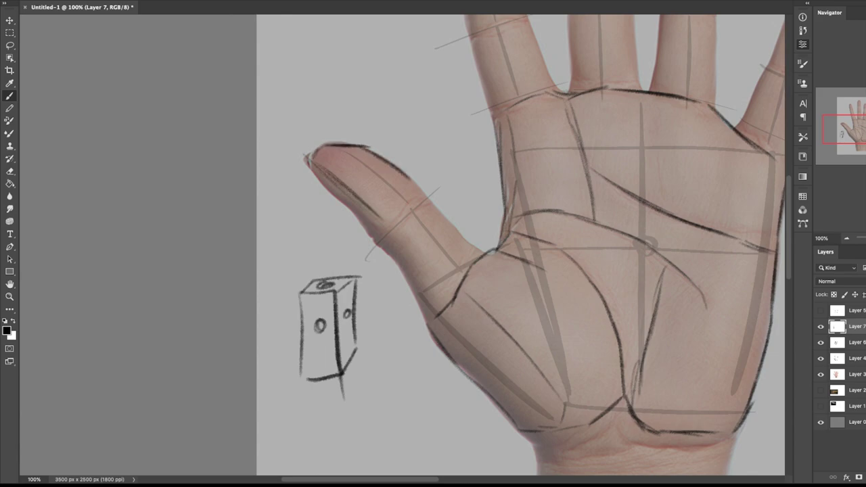
pyautogui.moveTo(369, 148); pyautogui.dragTo(424, 193)
pyautogui.moveTo(336, 183); pyautogui.dragTo(383, 221)
pyautogui.moveTo(389, 222); pyautogui.dragTo(426, 198)
pyautogui.moveTo(309, 160); pyautogui.dragTo(372, 235)
pyautogui.moveTo(379, 237); pyautogui.dragTo(395, 222)
pyautogui.moveTo(310, 164); pyautogui.dragTo(327, 144)
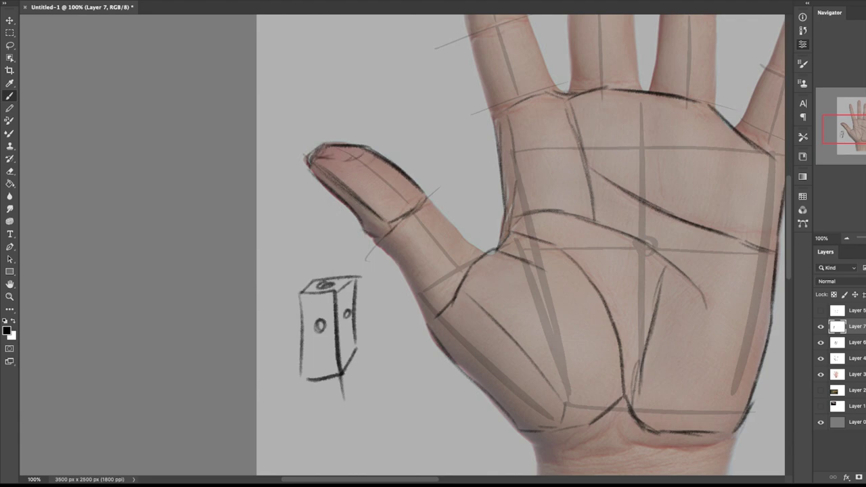
# Step: Try placing short marks on the lower thumb segment and the middle segments of the four fingers
pyautogui.hotkey('ctrl', '-')
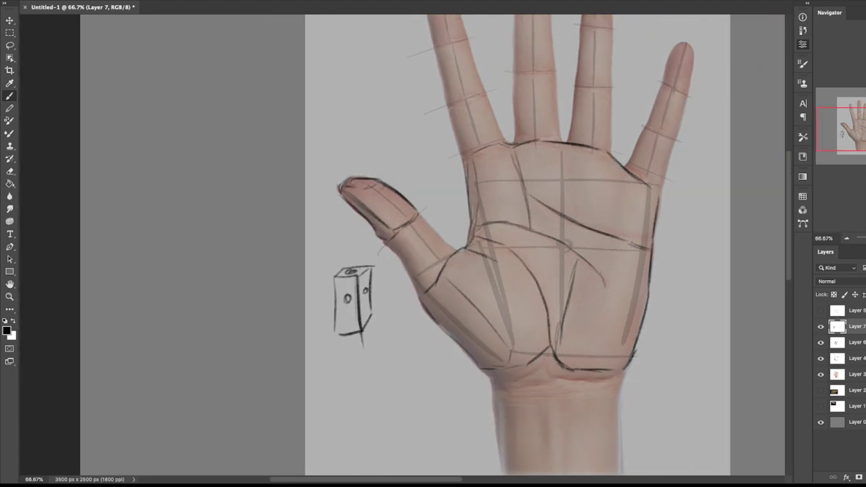
pyautogui.moveTo(426, 236); pyautogui.dragTo(419, 253)
pyautogui.moveTo(476, 113)
pyautogui.mouseDown()
pyautogui.moveTo(472, 122)
pyautogui.moveTo(484, 115)
pyautogui.mouseUp()
pyautogui.moveTo(537, 103); pyautogui.dragTo(549, 106)
pyautogui.moveTo(587, 113)
pyautogui.mouseDown()
pyautogui.moveTo(585, 121)
pyautogui.moveTo(592, 111)
pyautogui.mouseUp()
pyautogui.moveTo(659, 150); pyautogui.dragTo(664, 150)
pyautogui.press('super+z')
pyautogui.press('super+z')
pyautogui.hotkey('ctrl', 'z')
pyautogui.hotkey('ctrl', 'z')
pyautogui.hotkey('ctrl', 'z')
# Step: Outline the middle finger, adding a joint line, a side plane and a circle on its tip segment
pyautogui.hotkey('ctrl', '+')
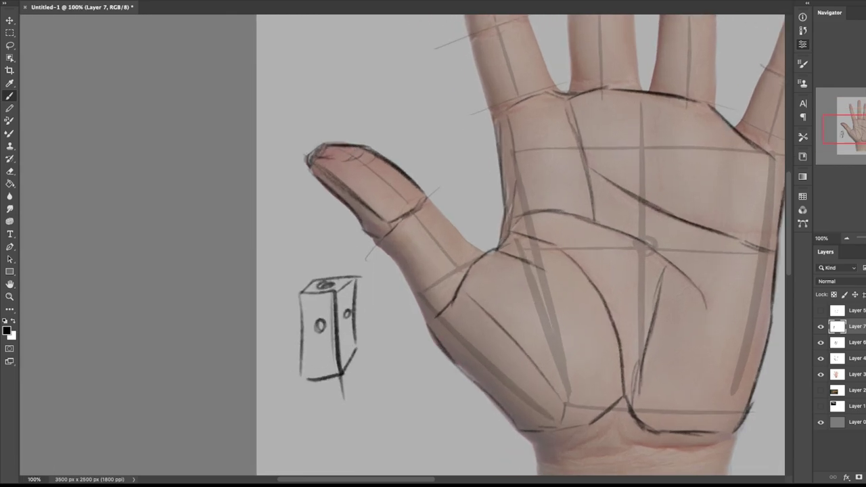
pyautogui.moveTo(501, 155); pyautogui.dragTo(394, 426)
pyautogui.moveTo(492, 71); pyautogui.dragTo(499, 346)
pyautogui.hotkey('ctrl', 'z')
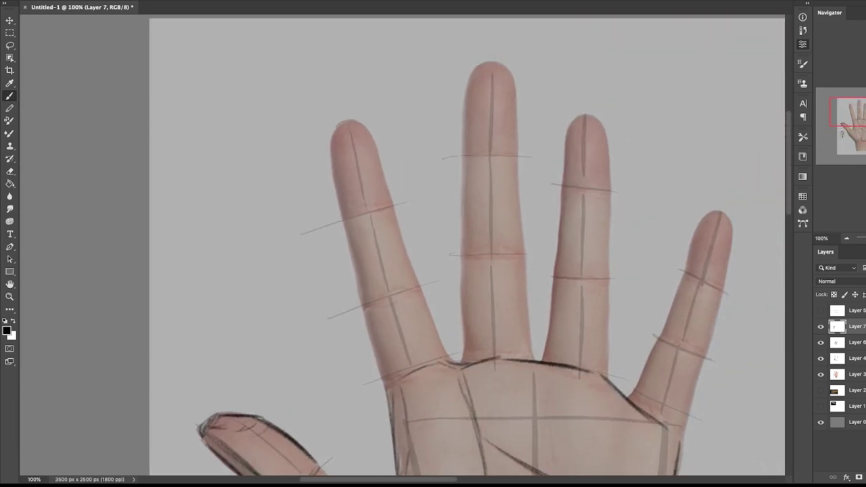
pyautogui.moveTo(477, 65); pyautogui.dragTo(462, 156)
pyautogui.moveTo(463, 111)
pyautogui.mouseDown()
pyautogui.moveTo(478, 63)
pyautogui.moveTo(507, 65)
pyautogui.moveTo(518, 153)
pyautogui.mouseUp()
pyautogui.moveTo(513, 84); pyautogui.dragTo(512, 145)
pyautogui.moveTo(464, 157); pyautogui.dragTo(512, 158)
pyautogui.moveTo(491, 99); pyautogui.dragTo(489, 100)
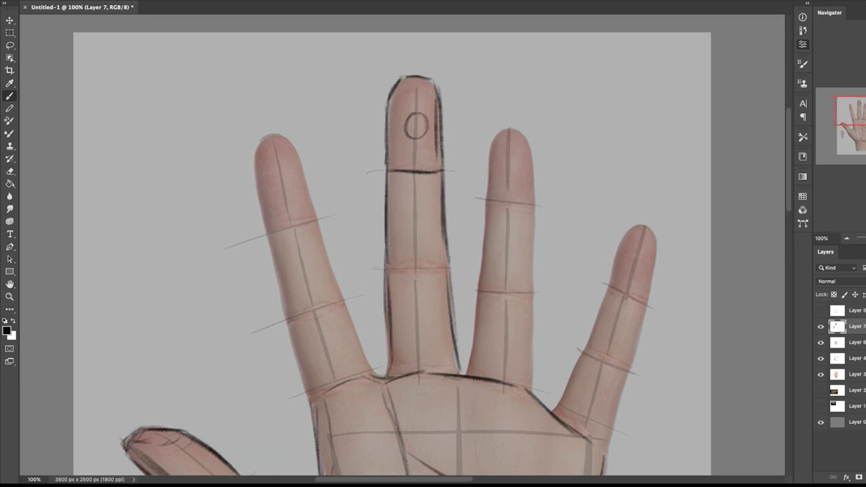
# Step: Outline the ring finger from its tip to the palm along both sides and mark its upper joint
pyautogui.moveTo(485, 195)
pyautogui.mouseDown()
pyautogui.moveTo(504, 125)
pyautogui.moveTo(529, 137)
pyautogui.moveTo(534, 201)
pyautogui.mouseUp()
pyautogui.moveTo(531, 166)
pyautogui.mouseDown()
pyautogui.moveTo(533, 199)
pyautogui.moveTo(484, 245)
pyautogui.moveTo(470, 372)
pyautogui.mouseUp()
pyautogui.moveTo(530, 185); pyautogui.dragTo(534, 372)
pyautogui.moveTo(532, 314); pyautogui.dragTo(534, 395)
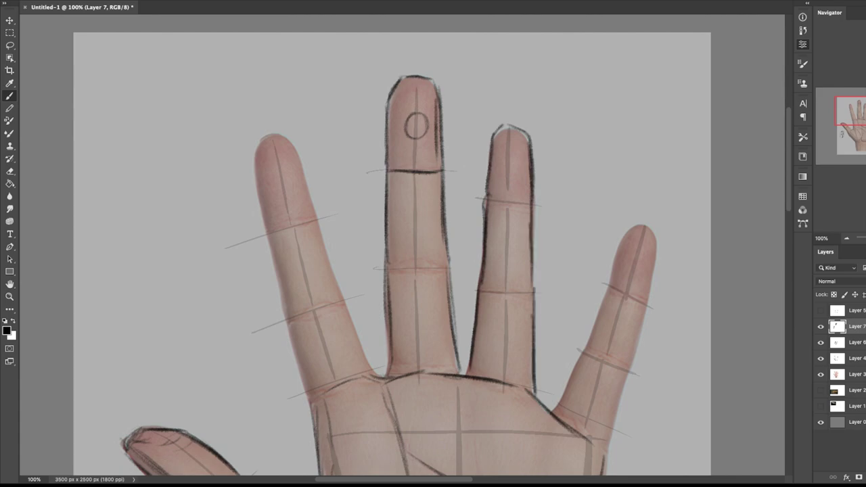
# Step: Outline the little finger with its upper joint line, and trace the contours and joints of the index finger
pyautogui.moveTo(528, 338); pyautogui.dragTo(493, 236)
pyautogui.moveTo(600, 121); pyautogui.dragTo(578, 180)
pyautogui.moveTo(586, 132); pyautogui.dragTo(564, 214)
pyautogui.moveTo(573, 179)
pyautogui.mouseDown()
pyautogui.moveTo(535, 288)
pyautogui.moveTo(518, 308)
pyautogui.mouseUp()
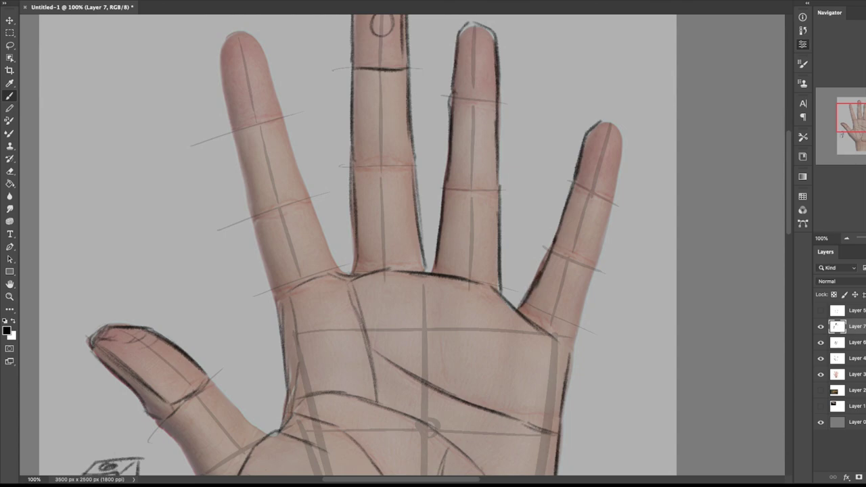
pyautogui.moveTo(598, 120)
pyautogui.mouseDown()
pyautogui.moveTo(615, 127)
pyautogui.moveTo(619, 165)
pyautogui.moveTo(601, 254)
pyautogui.mouseUp()
pyautogui.moveTo(614, 191)
pyautogui.mouseDown()
pyautogui.moveTo(570, 376)
pyautogui.moveTo(576, 205)
pyautogui.mouseUp()
pyautogui.moveTo(392, 302); pyautogui.dragTo(405, 360)
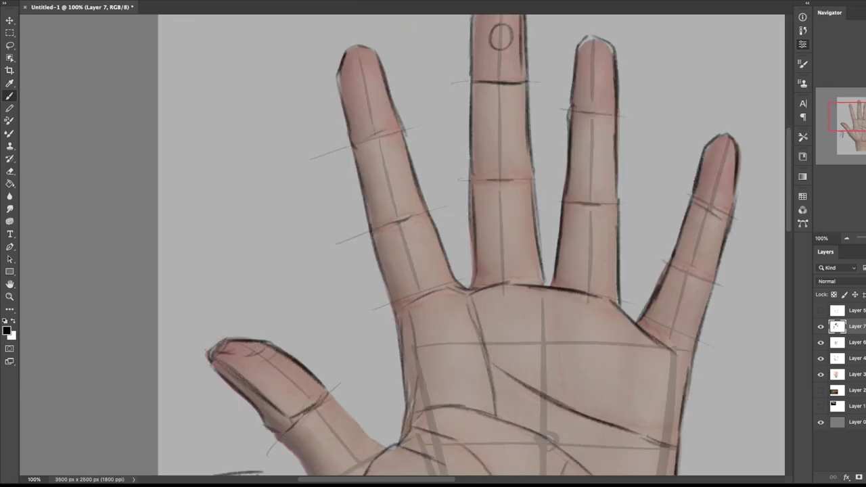
# Step: Block in the thumb's lower segment with its side plane and base edge, and add the wrist contour lines
pyautogui.moveTo(466, 345); pyautogui.dragTo(515, 148)
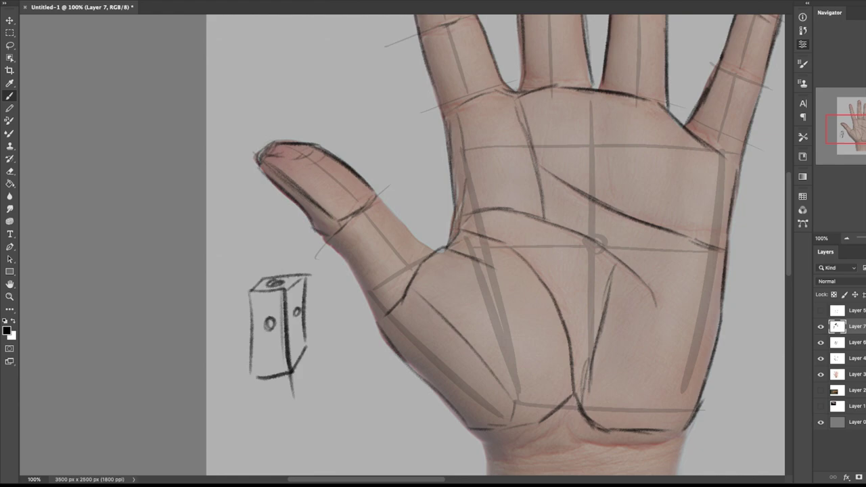
pyautogui.moveTo(347, 230)
pyautogui.mouseDown()
pyautogui.moveTo(384, 293)
pyautogui.moveTo(326, 259)
pyautogui.moveTo(393, 322)
pyautogui.mouseUp()
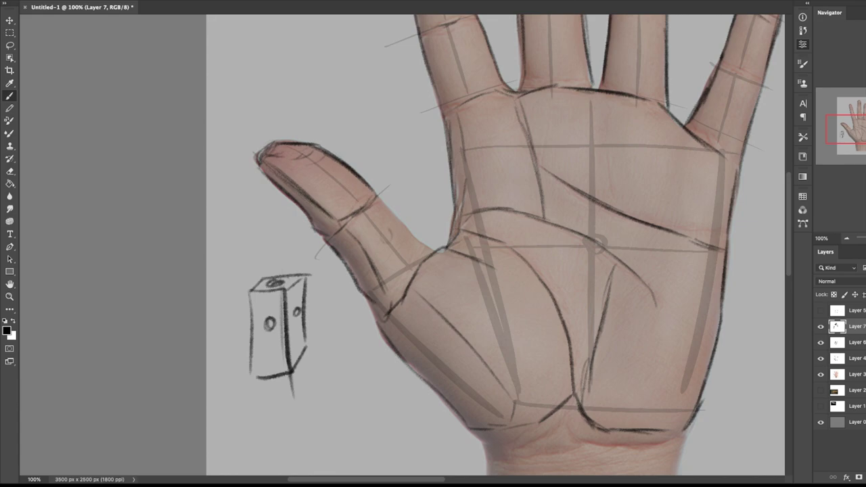
pyautogui.moveTo(377, 197); pyautogui.dragTo(428, 245)
pyautogui.moveTo(427, 252); pyautogui.dragTo(406, 295)
pyautogui.moveTo(368, 245)
pyautogui.mouseDown()
pyautogui.moveTo(387, 289)
pyautogui.moveTo(380, 331)
pyautogui.moveTo(407, 359)
pyautogui.mouseUp()
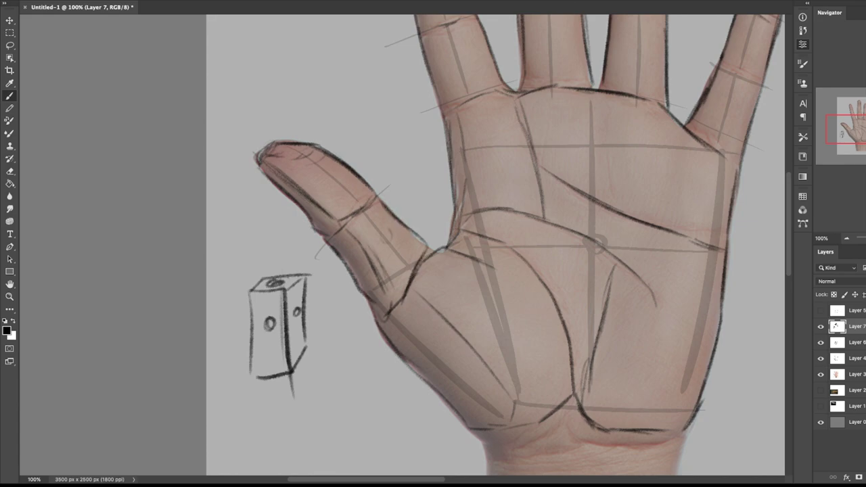
pyautogui.hotkey('ctrl', '0')
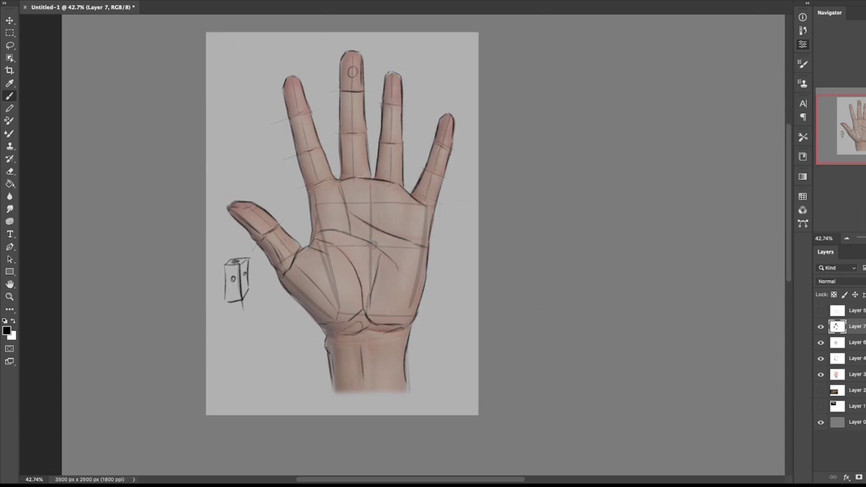
# Step: Hide the hand photo and the construction layer (Layer 4), and merge the finger outlines (Layer 7) with the palm-pad layer
pyautogui.press('h')
pyautogui.moveTo(341, 223); pyautogui.dragTo(399, 226)
pyautogui.click(820, 374)
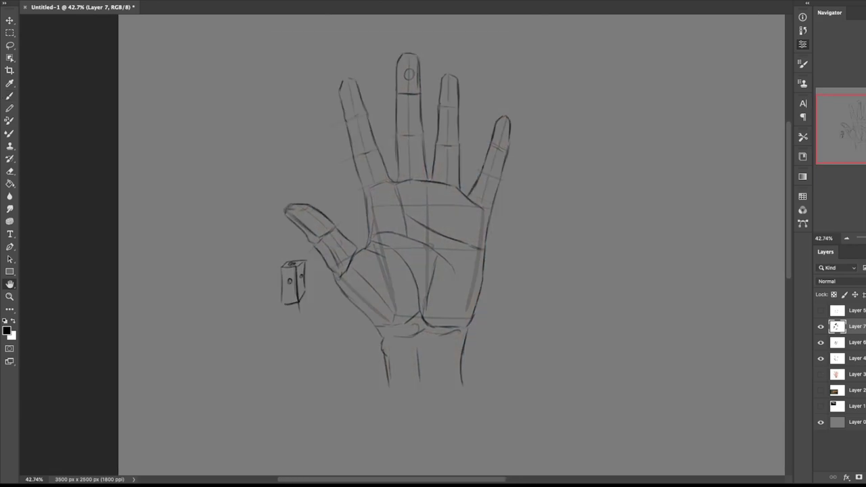
pyautogui.click(821, 358)
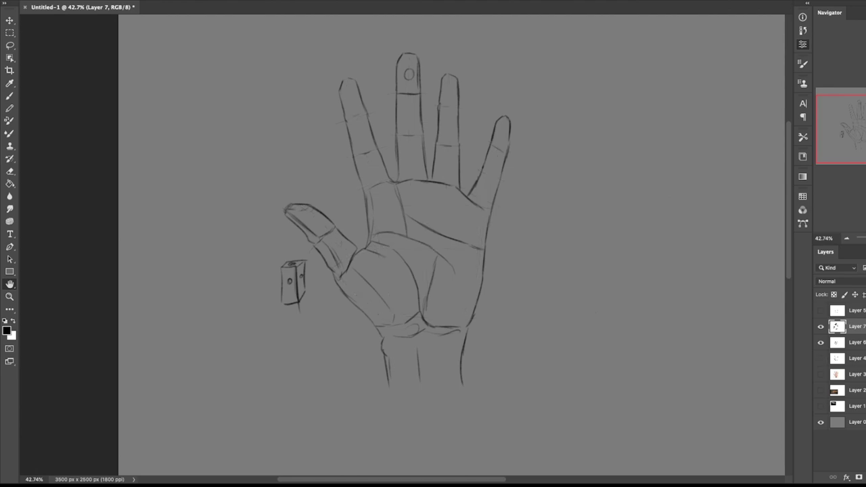
pyautogui.hotkey('ctrl', 'e')
pyautogui.press('b')
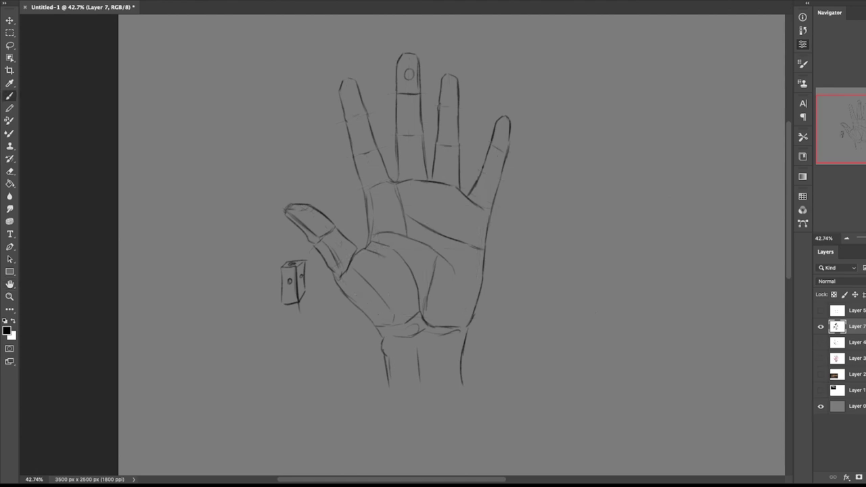
# Step: Show the hand photo and draw envelope lines around the fingertips, the thumb's outer side and the little-finger side
pyautogui.click(821, 358)
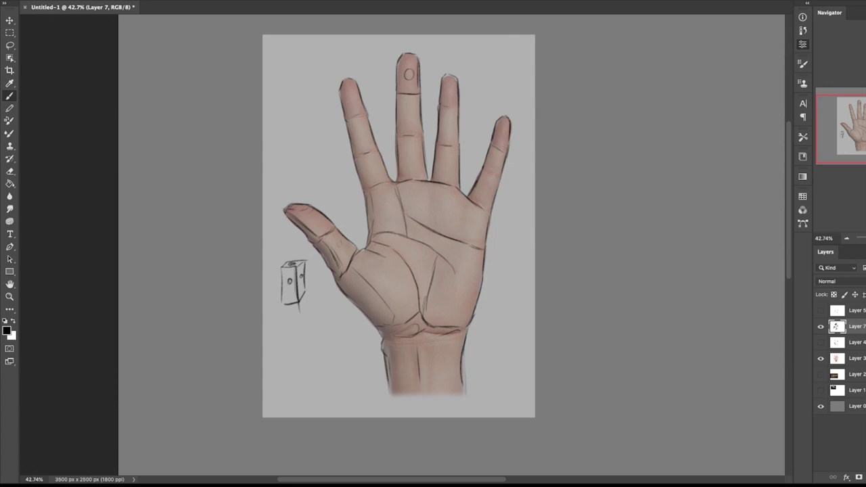
pyautogui.moveTo(298, 147)
pyautogui.mouseDown()
pyautogui.moveTo(340, 86)
pyautogui.moveTo(401, 55)
pyautogui.mouseUp()
pyautogui.moveTo(416, 50); pyautogui.dragTo(509, 109)
pyautogui.moveTo(273, 214); pyautogui.dragTo(323, 273)
pyautogui.moveTo(516, 149); pyautogui.dragTo(489, 319)
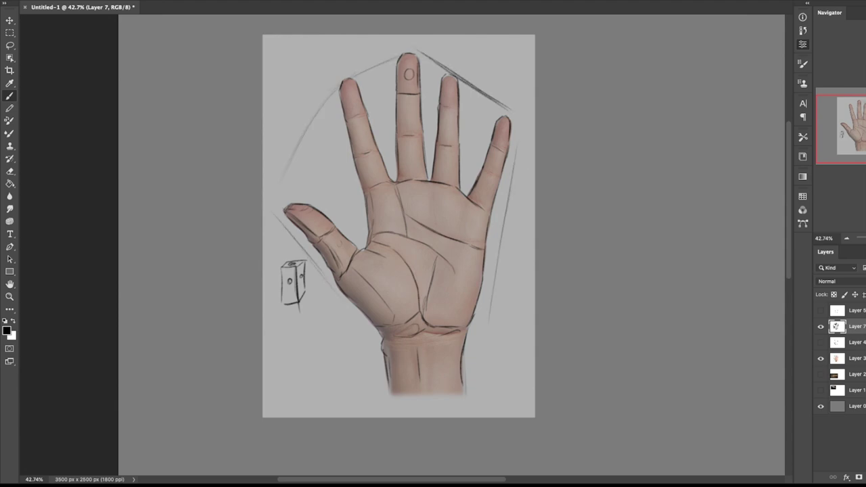
# Step: Hide the hand photo and show the construction layer (Layer 4), checking it with the outline layer switched off and on
pyautogui.click(820, 358)
pyautogui.click(820, 343)
pyautogui.click(820, 326)
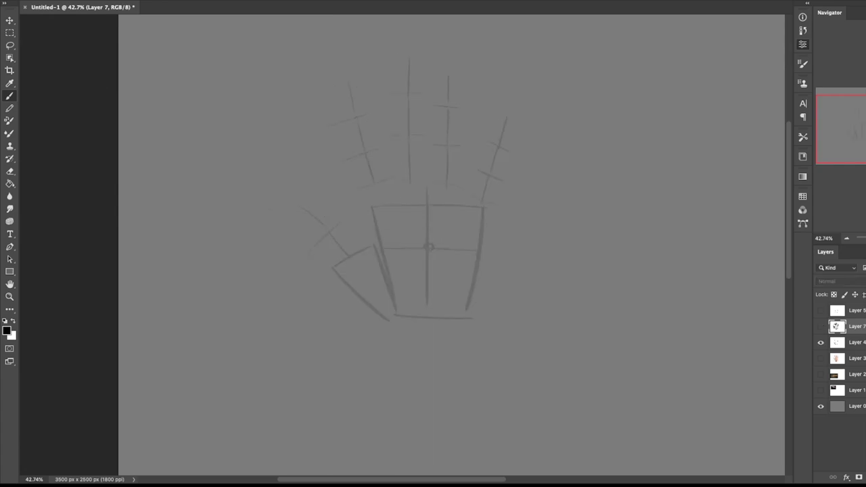
pyautogui.click(821, 326)
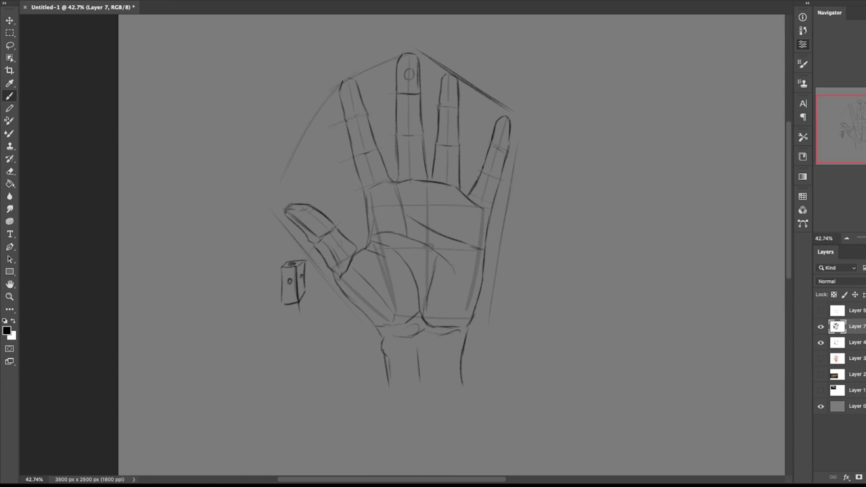
# Step: Try drawing arcs across the finger joints and extra envelope lines along the hand's sides, and undo them
pyautogui.moveTo(467, 118)
pyautogui.mouseDown()
pyautogui.moveTo(526, 156)
pyautogui.moveTo(506, 140)
pyautogui.mouseUp()
pyautogui.moveTo(277, 262); pyautogui.dragTo(307, 177)
pyautogui.moveTo(344, 217); pyautogui.dragTo(353, 195)
pyautogui.moveTo(511, 184); pyautogui.dragTo(498, 277)
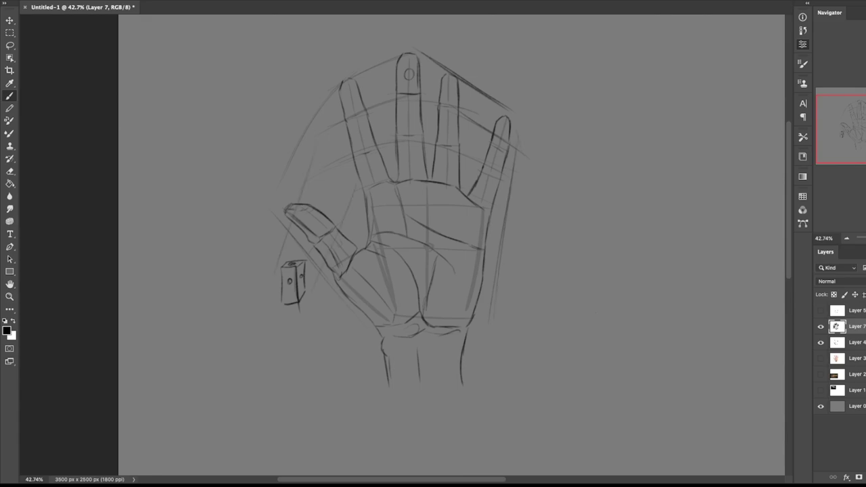
pyautogui.moveTo(317, 304); pyautogui.dragTo(380, 371)
pyautogui.moveTo(508, 227); pyautogui.dragTo(500, 283)
pyautogui.press('super+z')
pyautogui.press('super+z')
pyautogui.press('super+z')
pyautogui.press('super+z')
pyautogui.press('super+z')
pyautogui.press('super+z')
pyautogui.press('super+z')
pyautogui.press('super+z')
# Step: Group the photo, construction and outline layers of the open hand and move the group to the canvas's upper-left corner
pyautogui.click(820, 358)
pyautogui.click(820, 359)
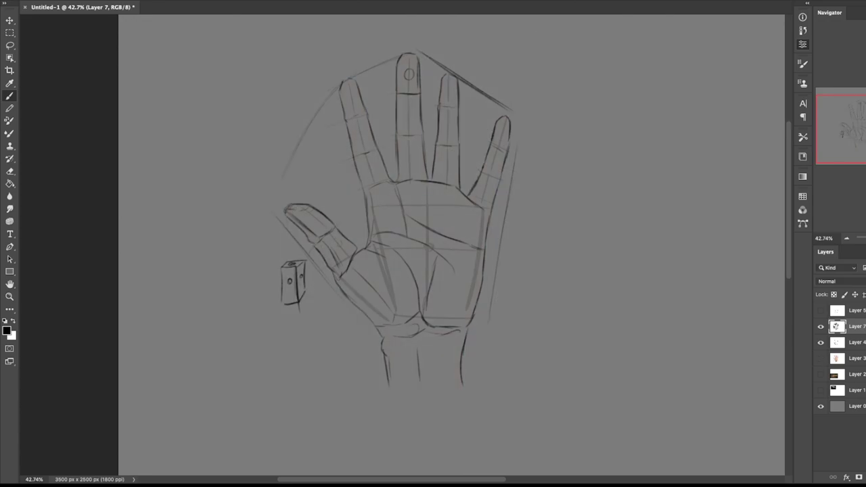
pyautogui.scroll(-5, 402, 246)
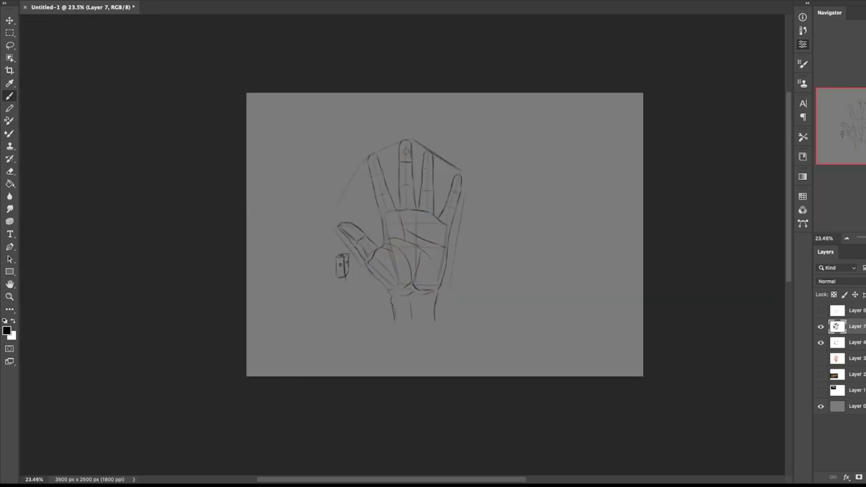
pyautogui.scroll(2, 402, 245)
pyautogui.hotkey('ctrl', 'g')
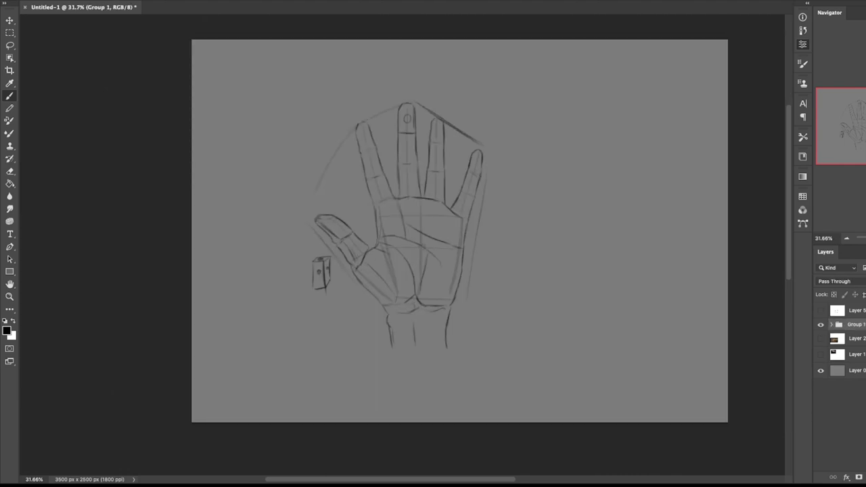
pyautogui.click(821, 324)
pyautogui.click(821, 325)
pyautogui.hotkey('ctrl', 't')
pyautogui.moveTo(450, 89)
pyautogui.mouseDown()
pyautogui.moveTo(337, 31)
pyautogui.moveTo(342, 36)
pyautogui.mouseUp()
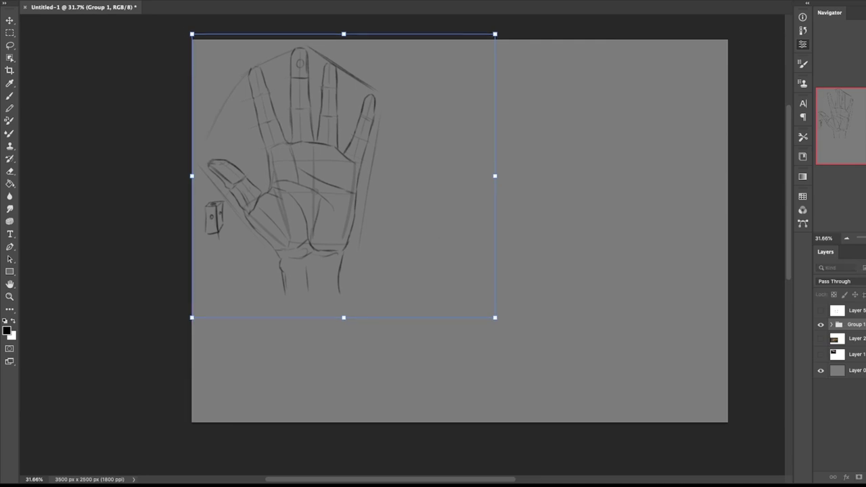
pyautogui.press('Return')
# Step: Show the outstretched-hand photo (Layer 1), then move it beside the hand sketch and enlarge it
pyautogui.click(821, 355)
pyautogui.click(855, 354)
pyautogui.hotkey('ctrl', 't')
pyautogui.moveTo(306, 123); pyautogui.dragTo(483, 148)
pyautogui.moveTo(583, 215); pyautogui.dragTo(676, 276)
pyautogui.moveTo(529, 179); pyautogui.dragTo(533, 163)
pyautogui.press('Return')
# Step: Add a new empty layer above the outstretched-hand photo and ready the Brush tool for sketching over it
pyautogui.press('b')
pyautogui.press('space')
pyautogui.moveTo(460, 203)
pyautogui.mouseDown()
pyautogui.moveTo(408, 209)
pyautogui.moveTo(417, 214)
pyautogui.mouseUp()
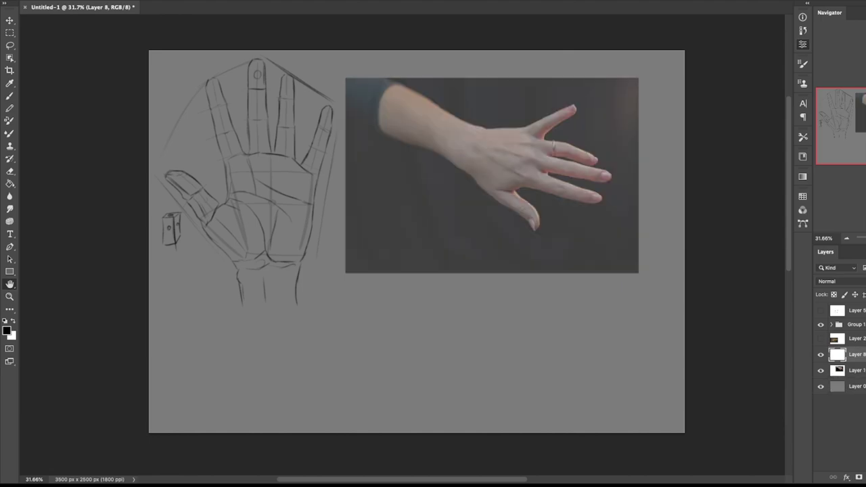
pyautogui.press('b')
pyautogui.scroll(4, 534, 130)
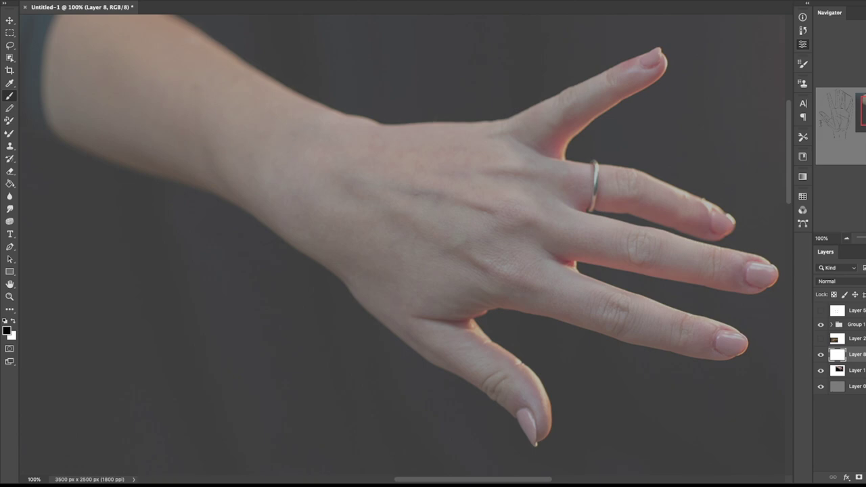
# Step: Try marking the knuckle line and wrist line across the back of the outstretched hand, and undo both strokes
pyautogui.hotkey('ctrl', '-')
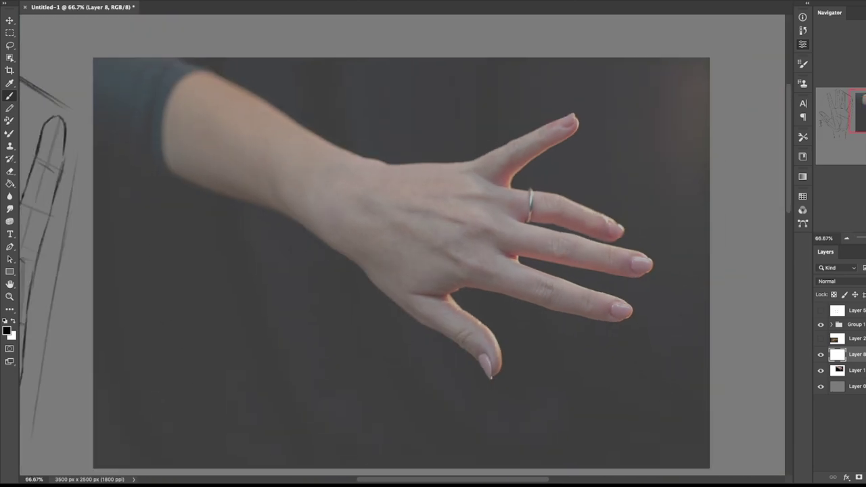
pyautogui.moveTo(495, 190); pyautogui.dragTo(452, 265)
pyautogui.moveTo(381, 175); pyautogui.dragTo(365, 234)
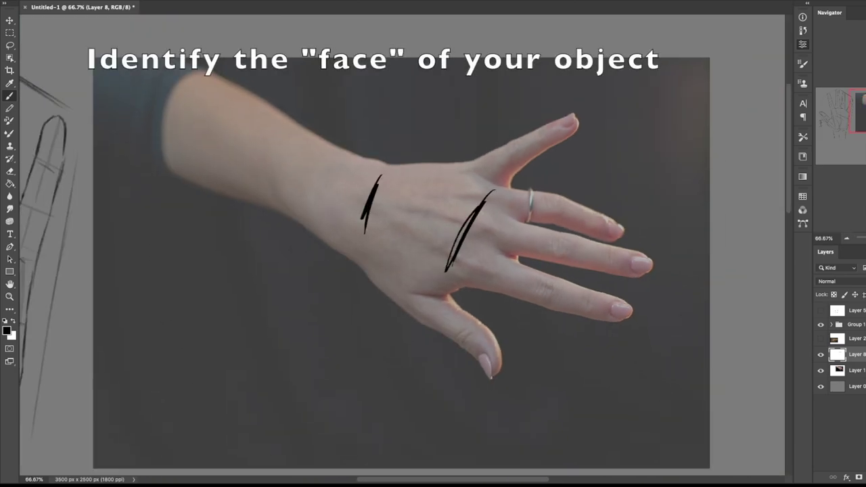
pyautogui.hotkey('ctrl', 'z')
pyautogui.hotkey('ctrl', 'z')
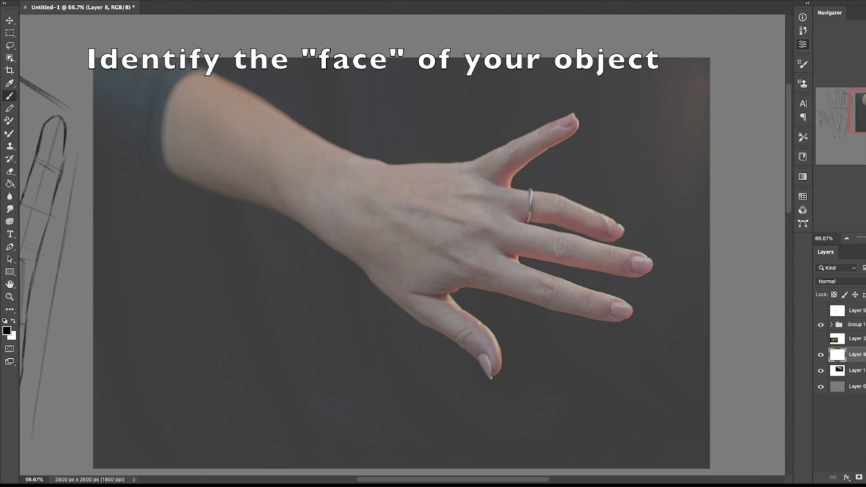
# Step: Try marking the hand's face with a small circle and crossing guide lines, and undo all the marks
pyautogui.moveTo(462, 207)
pyautogui.mouseDown()
pyautogui.moveTo(450, 223)
pyautogui.moveTo(462, 209)
pyautogui.mouseUp()
pyautogui.moveTo(462, 129); pyautogui.dragTo(468, 328)
pyautogui.moveTo(349, 227); pyautogui.dragTo(638, 220)
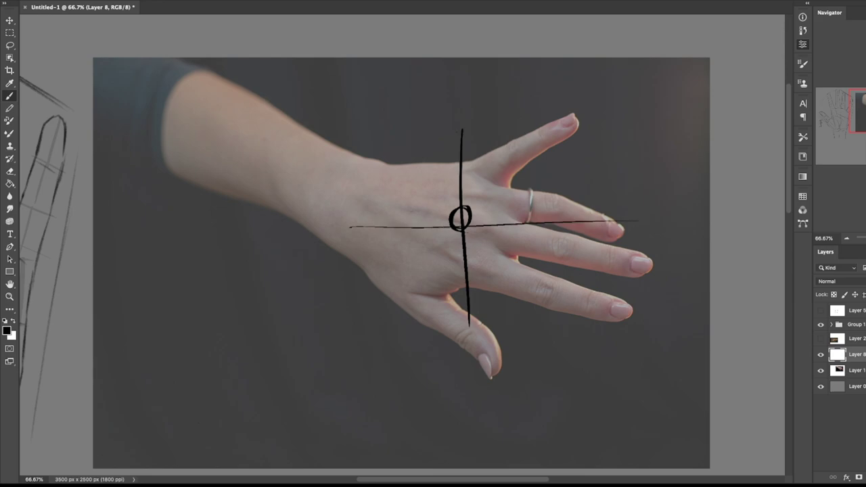
pyautogui.hotkey('ctrl', 'z')
pyautogui.hotkey('ctrl', 'z')
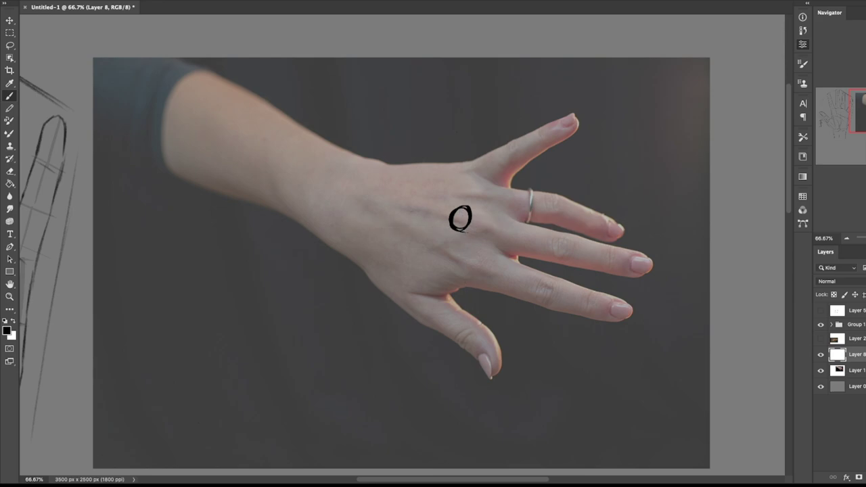
pyautogui.hotkey('ctrl', 'z')
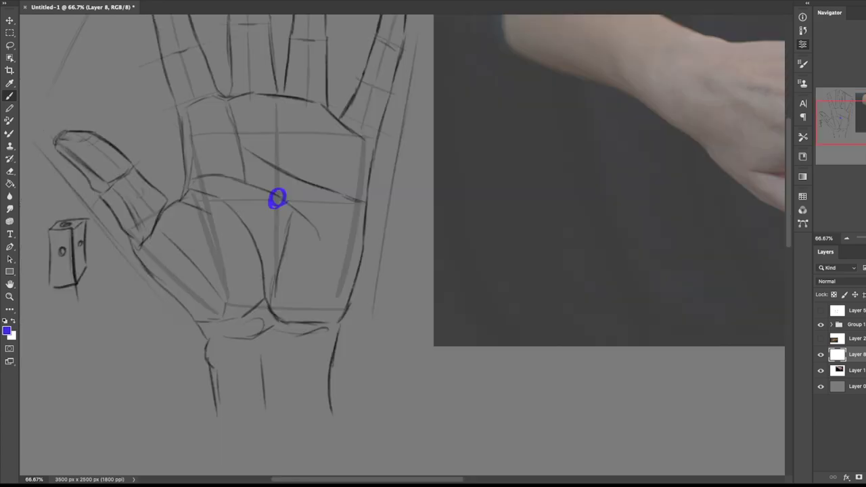
pyautogui.hotkey('ctrl', 'z')
# Step: Mark the face of the hand's back with a small blue circle, and try a loose ellipse around it
pyautogui.moveTo(575, 203); pyautogui.dragTo(212, 291)
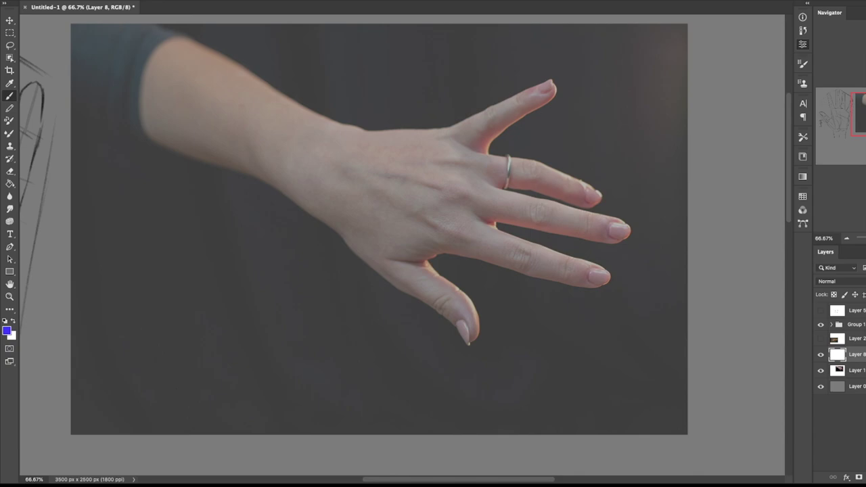
pyautogui.moveTo(400, 174)
pyautogui.mouseDown()
pyautogui.moveTo(404, 185)
pyautogui.moveTo(399, 175)
pyautogui.mouseUp()
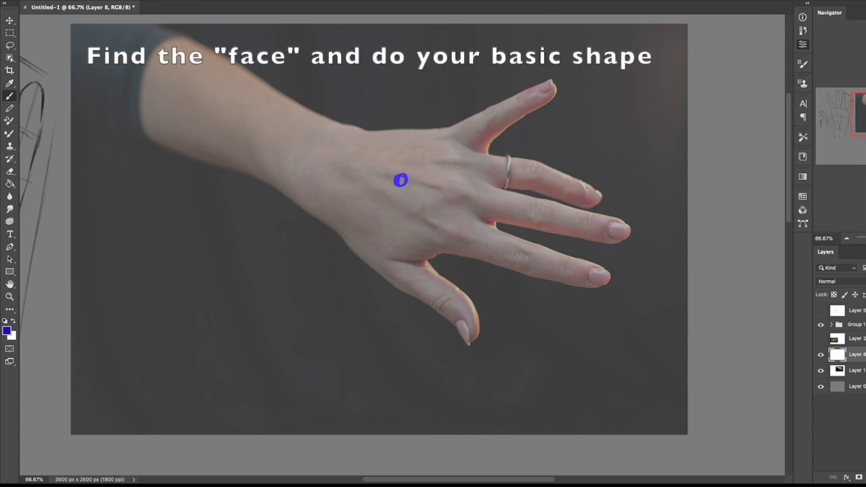
pyautogui.moveTo(363, 134)
pyautogui.mouseDown()
pyautogui.moveTo(338, 173)
pyautogui.moveTo(370, 128)
pyautogui.moveTo(349, 158)
pyautogui.moveTo(417, 241)
pyautogui.mouseUp()
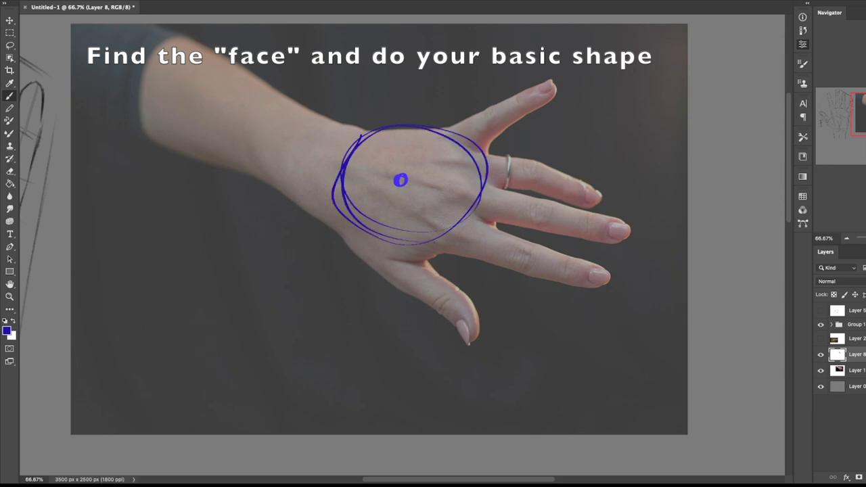
pyautogui.hotkey('ctrl', 'z')
# Step: Outline the back of the hand as an angular blue shape with a thumb-base wedge and two crossing centre lines
pyautogui.moveTo(366, 134)
pyautogui.mouseDown()
pyautogui.moveTo(331, 193)
pyautogui.moveTo(419, 250)
pyautogui.moveTo(392, 137)
pyautogui.moveTo(443, 138)
pyautogui.moveTo(476, 170)
pyautogui.mouseUp()
pyautogui.moveTo(441, 138)
pyautogui.mouseDown()
pyautogui.moveTo(459, 150)
pyautogui.moveTo(475, 187)
pyautogui.moveTo(425, 242)
pyautogui.moveTo(464, 206)
pyautogui.mouseUp()
pyautogui.moveTo(338, 224)
pyautogui.mouseDown()
pyautogui.moveTo(398, 282)
pyautogui.moveTo(426, 274)
pyautogui.mouseUp()
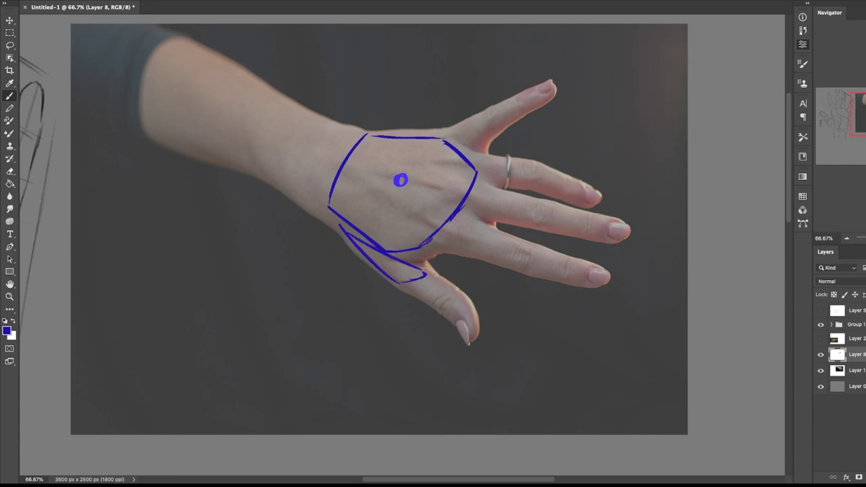
pyautogui.moveTo(432, 129); pyautogui.dragTo(367, 230)
pyautogui.moveTo(353, 162); pyautogui.dragTo(456, 197)
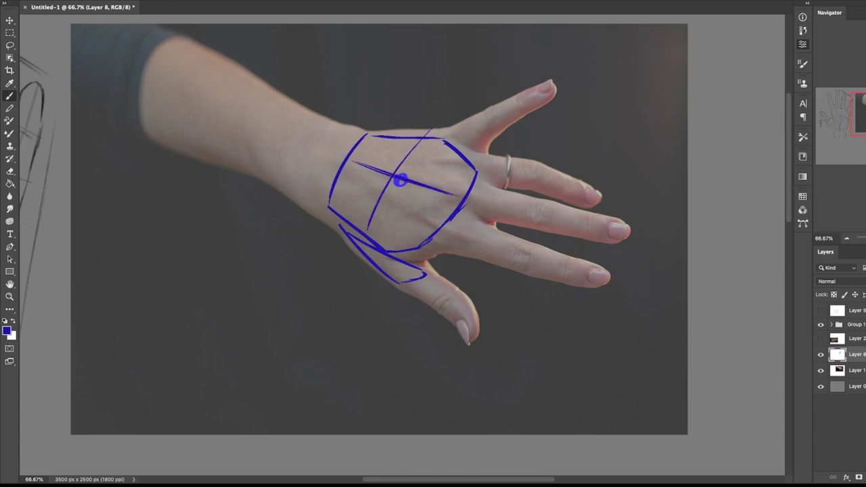
# Step: Add the side plane beyond the knuckles with an outer edge and short connecting lines, plus a line inside the thumb-base wedge
pyautogui.press('super+plus')
pyautogui.moveTo(400, 147); pyautogui.dragTo(349, 157)
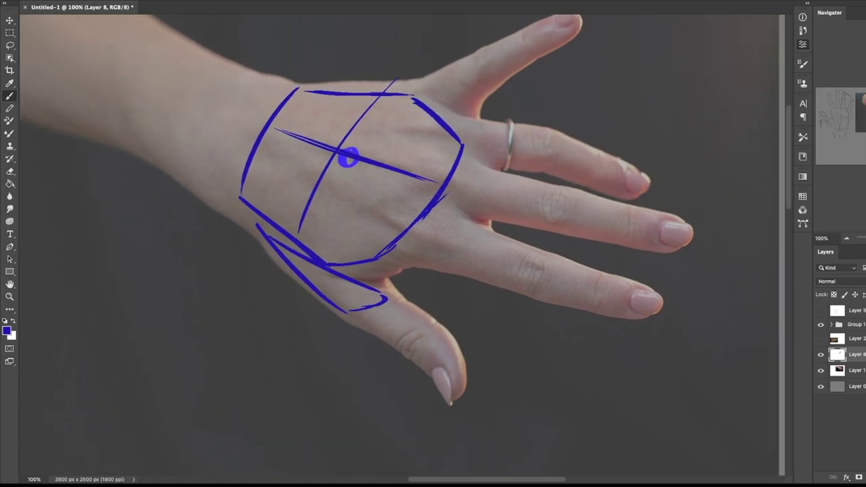
pyautogui.moveTo(414, 96)
pyautogui.mouseDown()
pyautogui.moveTo(471, 122)
pyautogui.moveTo(473, 144)
pyautogui.moveTo(474, 137)
pyautogui.mouseUp()
pyautogui.moveTo(340, 270)
pyautogui.mouseDown()
pyautogui.moveTo(389, 279)
pyautogui.moveTo(439, 250)
pyautogui.moveTo(472, 212)
pyautogui.mouseUp()
pyautogui.moveTo(478, 145); pyautogui.dragTo(457, 229)
pyautogui.moveTo(445, 196); pyautogui.dragTo(457, 216)
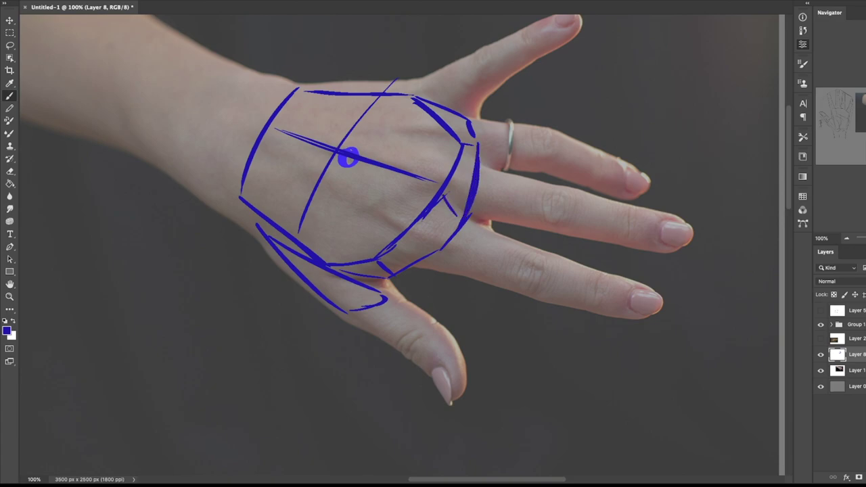
pyautogui.moveTo(298, 258); pyautogui.dragTo(351, 304)
# Step: Try sketching a demonstration box beside the hand, with circled front faces and hatched side planes on both, and undo it all
pyautogui.moveTo(432, 189); pyautogui.dragTo(416, 306)
pyautogui.moveTo(596, 115)
pyautogui.mouseDown()
pyautogui.moveTo(622, 185)
pyautogui.moveTo(615, 191)
pyautogui.mouseUp()
pyautogui.moveTo(629, 116)
pyautogui.mouseDown()
pyautogui.moveTo(648, 100)
pyautogui.moveTo(650, 164)
pyautogui.mouseUp()
pyautogui.moveTo(652, 164); pyautogui.dragTo(633, 186)
pyautogui.moveTo(598, 112); pyautogui.dragTo(646, 101)
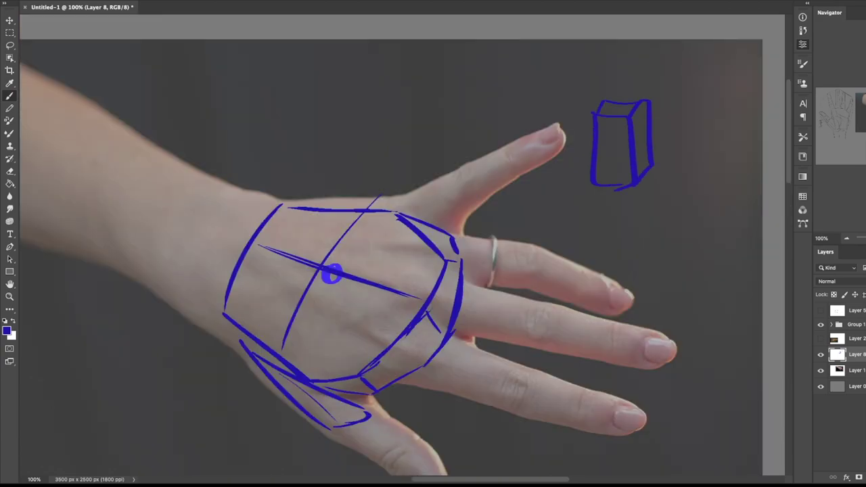
pyautogui.moveTo(610, 143); pyautogui.dragTo(613, 150)
pyautogui.moveTo(372, 248)
pyautogui.mouseDown()
pyautogui.moveTo(376, 256)
pyautogui.moveTo(376, 245)
pyautogui.mouseUp()
pyautogui.moveTo(430, 233); pyautogui.dragTo(449, 257)
pyautogui.moveTo(634, 103); pyautogui.dragTo(647, 169)
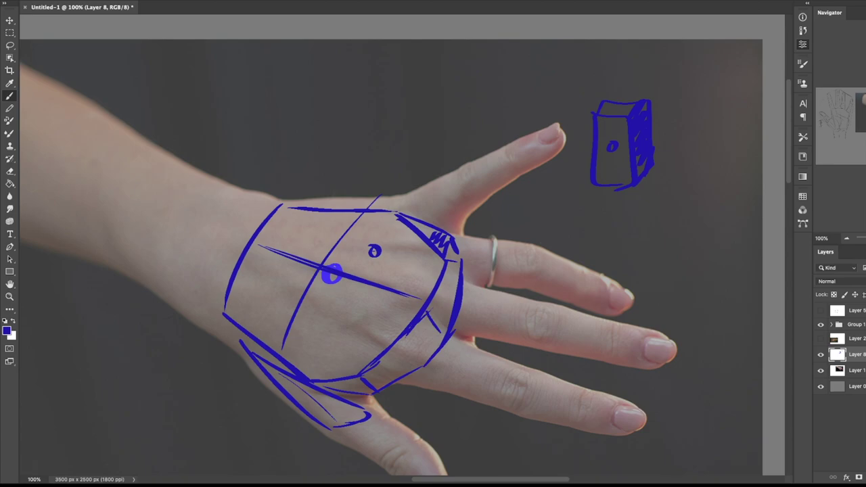
pyautogui.hotkey('ctrl', 'z')
pyautogui.hotkey('ctrl', 'z')
pyautogui.hotkey('ctrl', 'z')
pyautogui.hotkey('ctrl', 'z')
pyautogui.hotkey('ctrl', 'z')
pyautogui.hotkey('ctrl', 'z')
pyautogui.hotkey('ctrl', 'z')
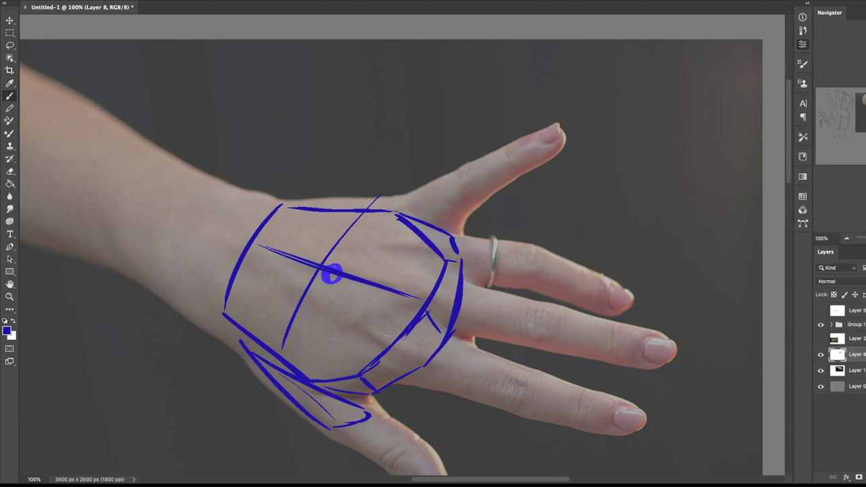
# Step: Block in the little finger with outer edges, a lengthwise plane line and joint lines, connecting it to the palm shape
pyautogui.moveTo(331, 273)
pyautogui.mouseDown()
pyautogui.moveTo(278, 246)
pyautogui.moveTo(341, 268)
pyautogui.mouseUp()
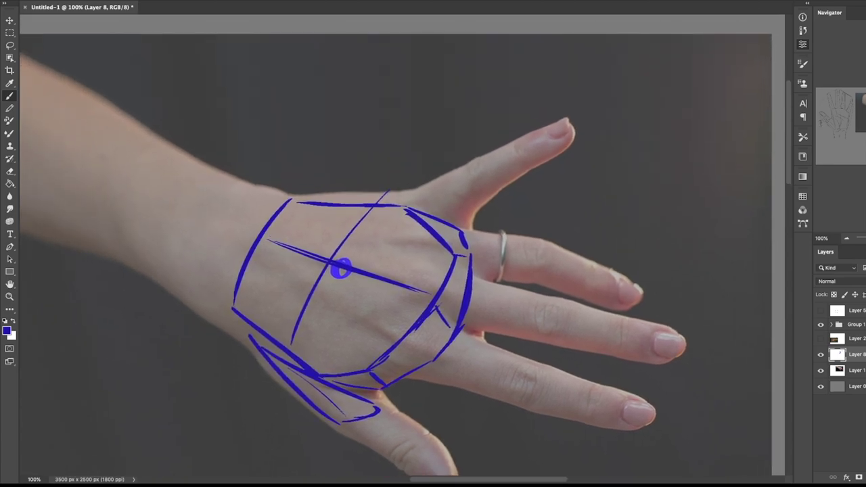
pyautogui.moveTo(422, 213); pyautogui.dragTo(565, 138)
pyautogui.moveTo(566, 138); pyautogui.dragTo(448, 201)
pyautogui.moveTo(466, 163)
pyautogui.mouseDown()
pyautogui.moveTo(464, 187)
pyautogui.moveTo(512, 143)
pyautogui.moveTo(510, 157)
pyautogui.moveTo(563, 120)
pyautogui.moveTo(573, 131)
pyautogui.mouseUp()
pyautogui.moveTo(572, 134); pyautogui.dragTo(460, 225)
pyautogui.moveTo(464, 169); pyautogui.dragTo(404, 206)
# Step: Block in the ring finger as jointed segments, with a lengthwise line separating its top and side planes
pyautogui.moveTo(406, 257); pyautogui.dragTo(360, 224)
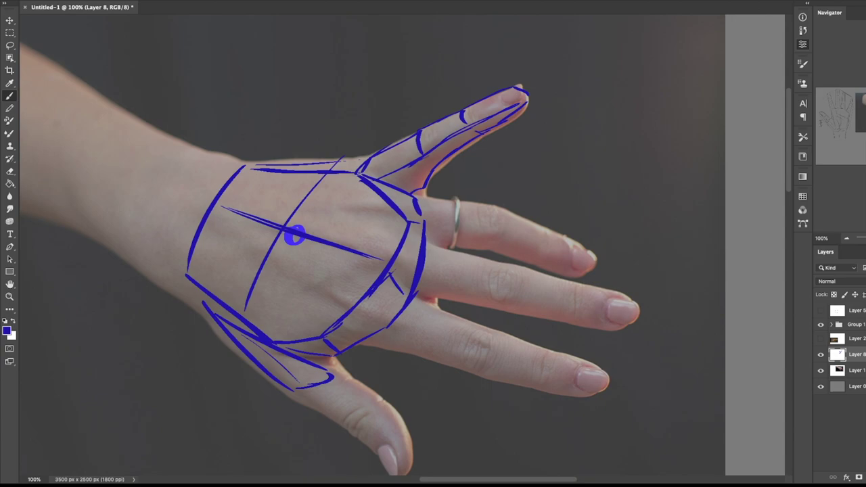
pyautogui.moveTo(411, 214)
pyautogui.mouseDown()
pyautogui.moveTo(492, 231)
pyautogui.moveTo(579, 269)
pyautogui.mouseUp()
pyautogui.moveTo(413, 197)
pyautogui.mouseDown()
pyautogui.moveTo(473, 201)
pyautogui.moveTo(495, 236)
pyautogui.mouseUp()
pyautogui.moveTo(437, 243); pyautogui.dragTo(487, 248)
pyautogui.moveTo(491, 250); pyautogui.dragTo(540, 261)
pyautogui.moveTo(499, 212); pyautogui.dragTo(535, 226)
pyautogui.moveTo(543, 232); pyautogui.dragTo(590, 256)
pyautogui.moveTo(532, 259)
pyautogui.mouseDown()
pyautogui.moveTo(580, 274)
pyautogui.moveTo(587, 264)
pyautogui.mouseUp()
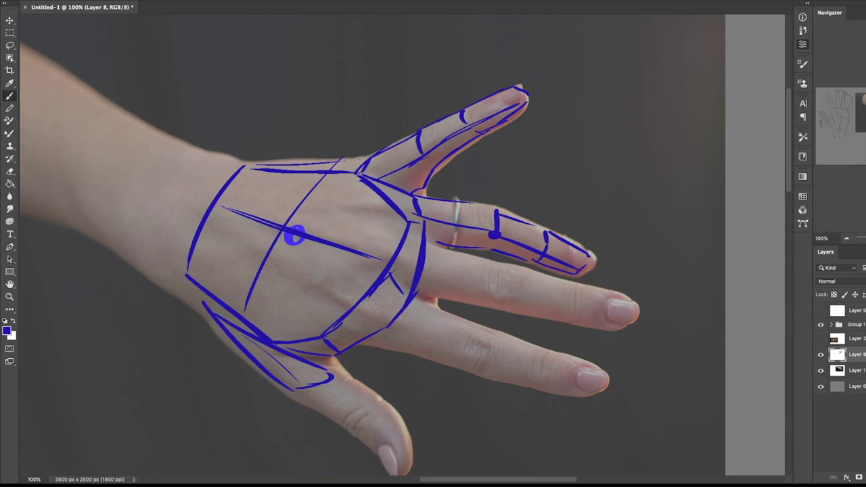
# Step: Block in the middle finger with two joint lines, long side edges and a rounded tip, and strengthen the ring finger's plane line
pyautogui.moveTo(496, 266); pyautogui.dragTo(495, 307)
pyautogui.moveTo(579, 287); pyautogui.dragTo(572, 331)
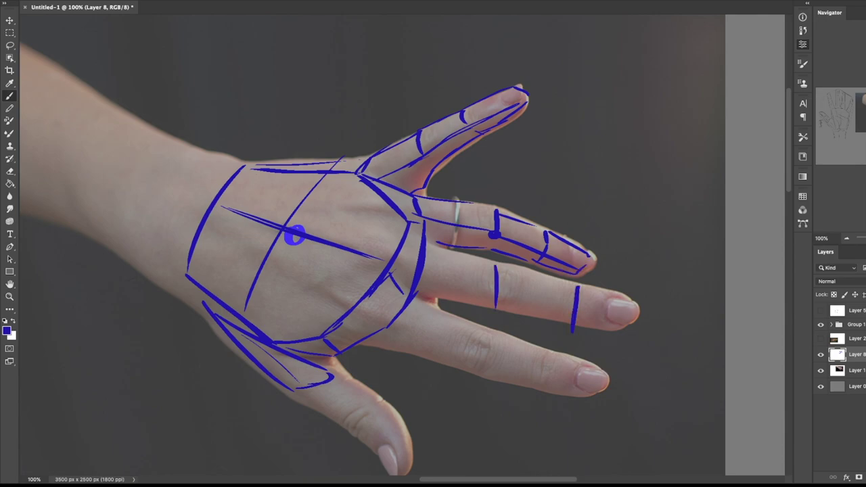
pyautogui.moveTo(426, 217); pyautogui.dragTo(544, 252)
pyautogui.click(821, 354)
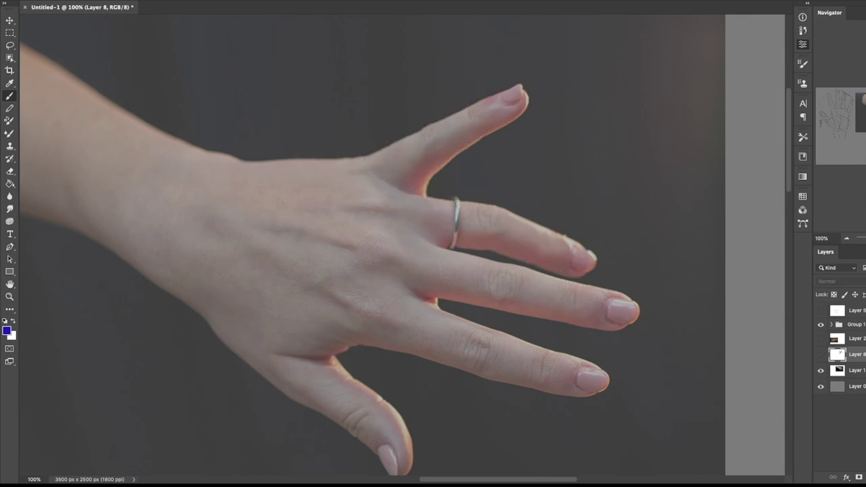
pyautogui.hotkey('ctrl', ',')
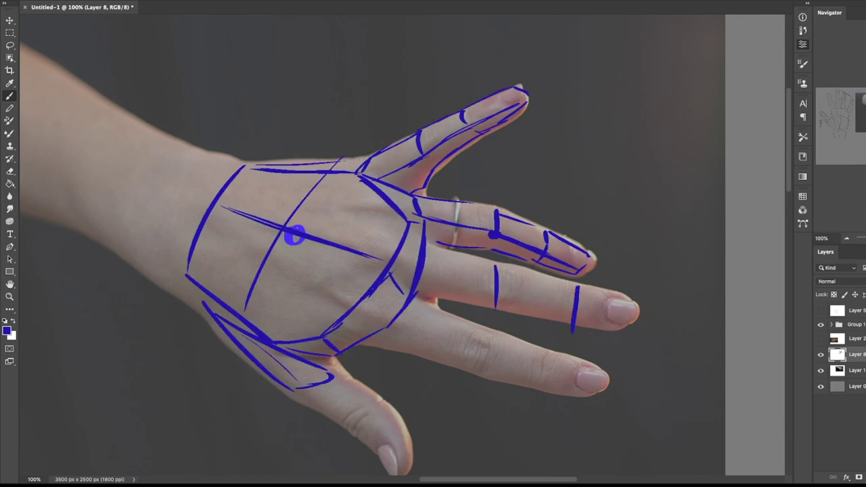
pyautogui.moveTo(446, 283); pyautogui.dragTo(486, 292)
pyautogui.moveTo(418, 292); pyautogui.dragTo(573, 321)
pyautogui.moveTo(429, 245); pyautogui.dragTo(497, 262)
pyautogui.moveTo(498, 264); pyautogui.dragTo(576, 289)
pyautogui.moveTo(577, 288)
pyautogui.mouseDown()
pyautogui.moveTo(603, 331)
pyautogui.moveTo(628, 303)
pyautogui.mouseUp()
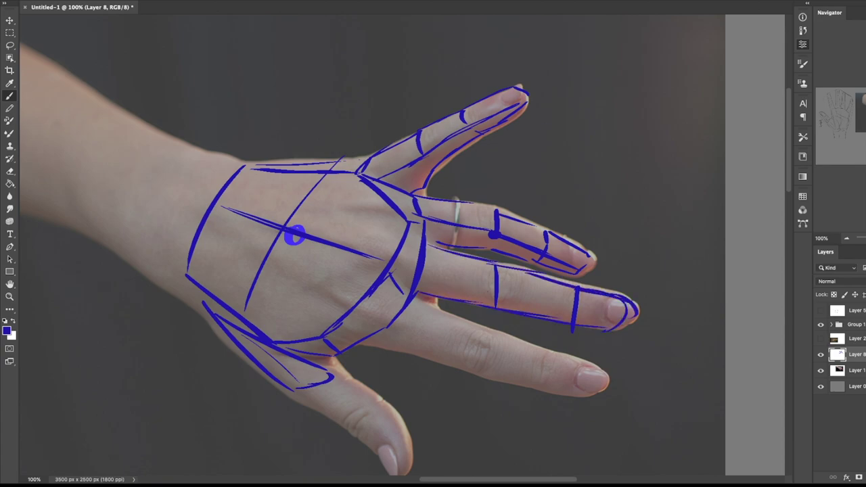
# Step: Try circling the middle finger's top faces and hatching the ring finger's side plane, and undo those marks
pyautogui.moveTo(436, 269); pyautogui.dragTo(454, 284)
pyautogui.moveTo(535, 290); pyautogui.dragTo(531, 292)
pyautogui.moveTo(430, 226)
pyautogui.mouseDown()
pyautogui.moveTo(457, 243)
pyautogui.moveTo(502, 237)
pyautogui.mouseUp()
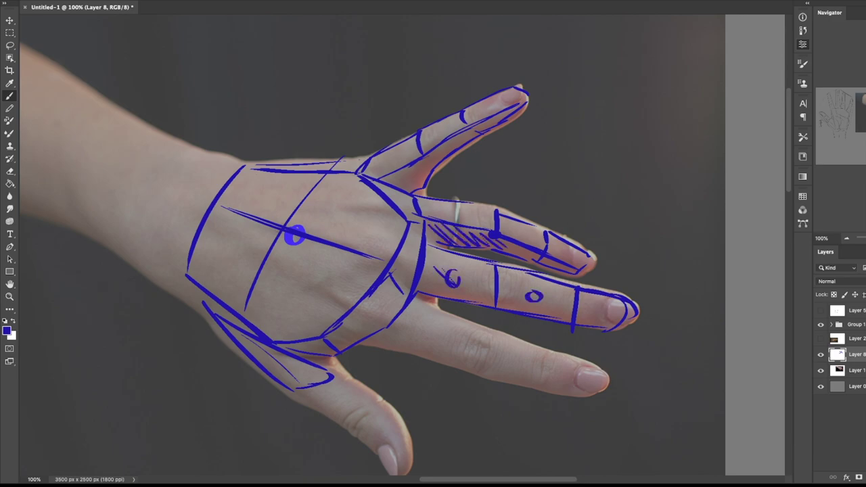
pyautogui.hotkey('ctrl', 'z')
pyautogui.hotkey('ctrl', 'z')
pyautogui.hotkey('ctrl', 'z')
pyautogui.hotkey('ctrl', 'z')
pyautogui.hotkey('ctrl', 'z')
# Step: Sketch a small blue box beyond the little finger, with a circled front face and a hatched side plane
pyautogui.moveTo(583, 91); pyautogui.dragTo(620, 154)
pyautogui.moveTo(615, 91); pyautogui.dragTo(643, 78)
pyautogui.moveTo(641, 79); pyautogui.dragTo(621, 160)
pyautogui.moveTo(585, 91); pyautogui.dragTo(639, 75)
pyautogui.moveTo(606, 116)
pyautogui.mouseDown()
pyautogui.moveTo(594, 131)
pyautogui.moveTo(633, 84)
pyautogui.moveTo(626, 133)
pyautogui.moveTo(645, 105)
pyautogui.mouseUp()
pyautogui.moveTo(607, 60); pyautogui.dragTo(607, 90)
# Step: Block in the index finger with its two long edges, a rounded tip and two joint lines
pyautogui.moveTo(473, 271); pyautogui.dragTo(479, 197)
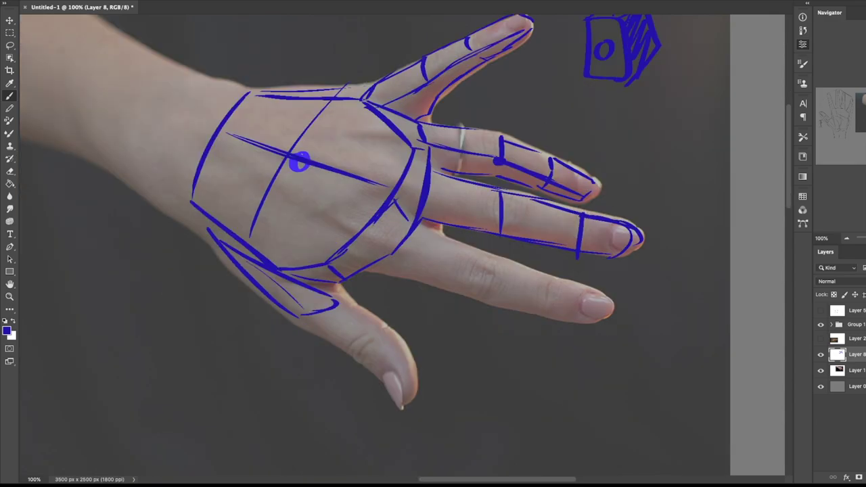
pyautogui.moveTo(379, 269); pyautogui.dragTo(587, 317)
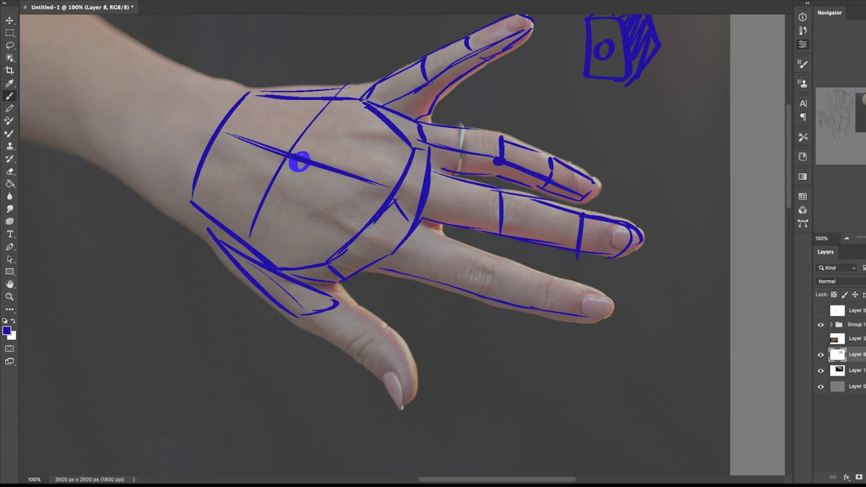
pyautogui.moveTo(418, 226)
pyautogui.mouseDown()
pyautogui.moveTo(613, 300)
pyautogui.moveTo(587, 319)
pyautogui.mouseUp()
pyautogui.moveTo(553, 274); pyautogui.dragTo(545, 306)
pyautogui.moveTo(478, 256); pyautogui.dragTo(468, 291)
# Step: Block in the thumb from its base wedge to the tip, with outer edges, a joint line and a side plane
pyautogui.moveTo(379, 284); pyautogui.dragTo(447, 247)
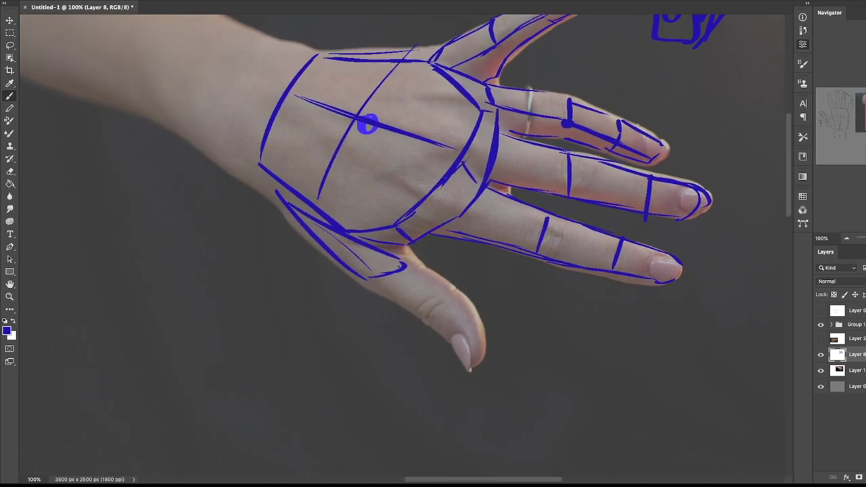
pyautogui.moveTo(388, 245)
pyautogui.mouseDown()
pyautogui.moveTo(452, 305)
pyautogui.moveTo(478, 350)
pyautogui.mouseUp()
pyautogui.moveTo(348, 271)
pyautogui.mouseDown()
pyautogui.moveTo(406, 306)
pyautogui.moveTo(441, 310)
pyautogui.mouseUp()
pyautogui.moveTo(407, 263); pyautogui.dragTo(457, 290)
pyautogui.moveTo(462, 295); pyautogui.dragTo(441, 308)
pyautogui.moveTo(402, 247)
pyautogui.mouseDown()
pyautogui.moveTo(454, 294)
pyautogui.moveTo(484, 364)
pyautogui.mouseUp()
pyautogui.moveTo(427, 324)
pyautogui.mouseDown()
pyautogui.moveTo(485, 366)
pyautogui.moveTo(486, 444)
pyautogui.mouseUp()
# Step: Sketch the forearm's centre line, wrist arc and both side contours, hiding the photo briefly to check the sketch
pyautogui.press('super+minus')
pyautogui.press('super+minus')
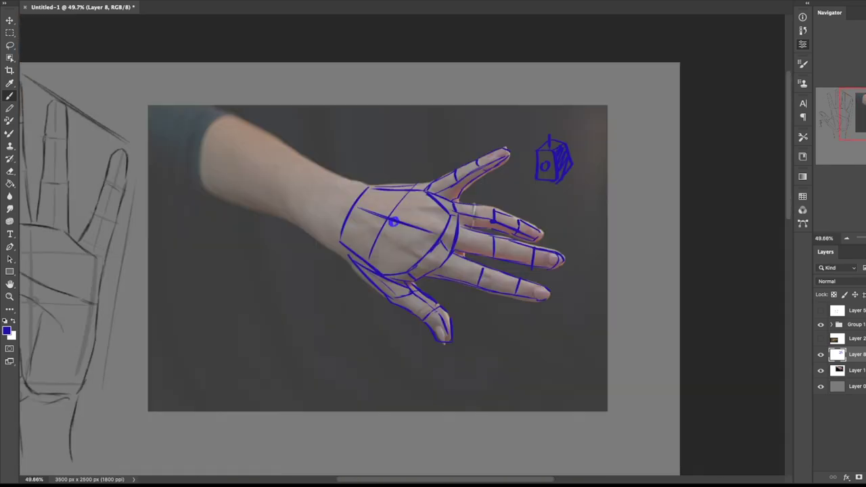
pyautogui.click(820, 371)
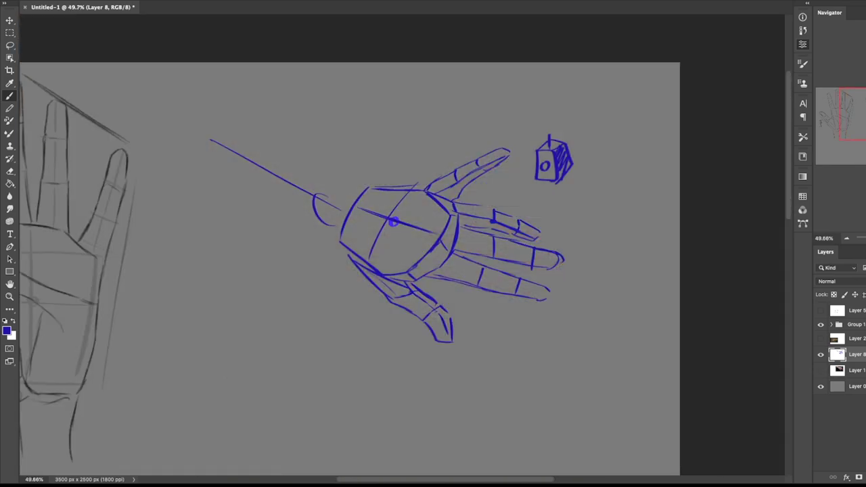
pyautogui.click(820, 370)
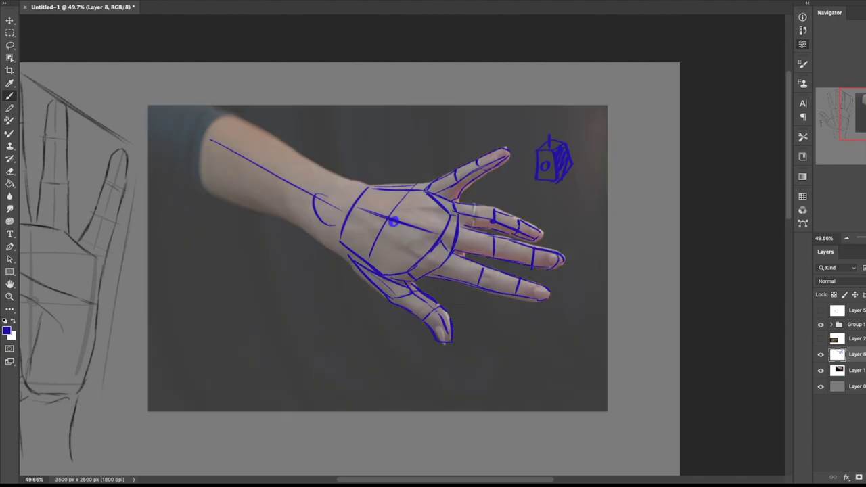
pyautogui.moveTo(227, 115)
pyautogui.mouseDown()
pyautogui.moveTo(323, 177)
pyautogui.moveTo(375, 186)
pyautogui.mouseUp()
pyautogui.moveTo(209, 195); pyautogui.dragTo(348, 256)
# Step: Hide the photo and draw the middle finger's centre line and straight envelope lines around the thumb, fingertips and forearm
pyautogui.click(820, 370)
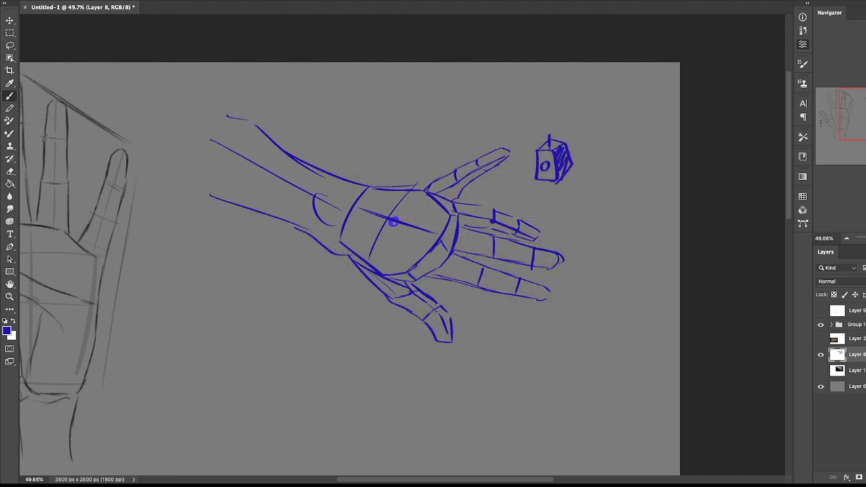
pyautogui.moveTo(458, 239); pyautogui.dragTo(525, 251)
pyautogui.moveTo(429, 271)
pyautogui.mouseDown()
pyautogui.moveTo(514, 292)
pyautogui.moveTo(424, 356)
pyautogui.mouseUp()
pyautogui.moveTo(513, 142); pyautogui.dragTo(570, 288)
pyautogui.moveTo(228, 107); pyautogui.dragTo(501, 137)
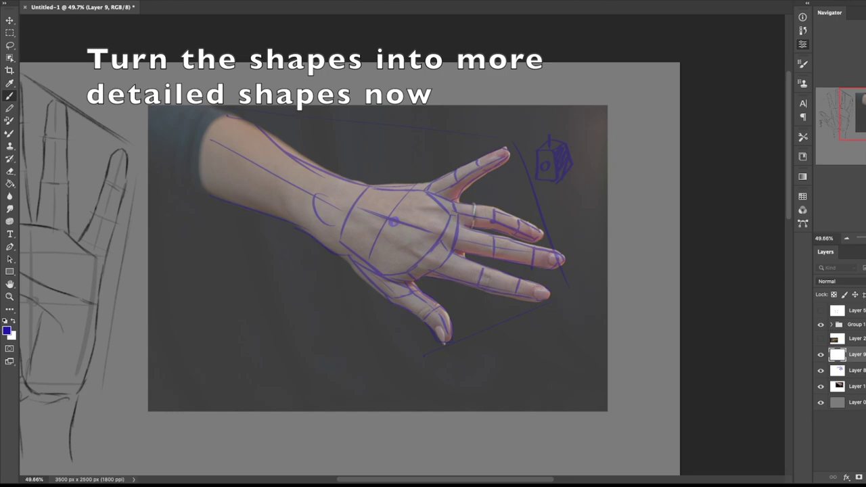
# Step: Hide the outstretched-hand photo, reset the drawing colour to black, and select the faded construction sketch on Layer 8
pyautogui.click(820, 386)
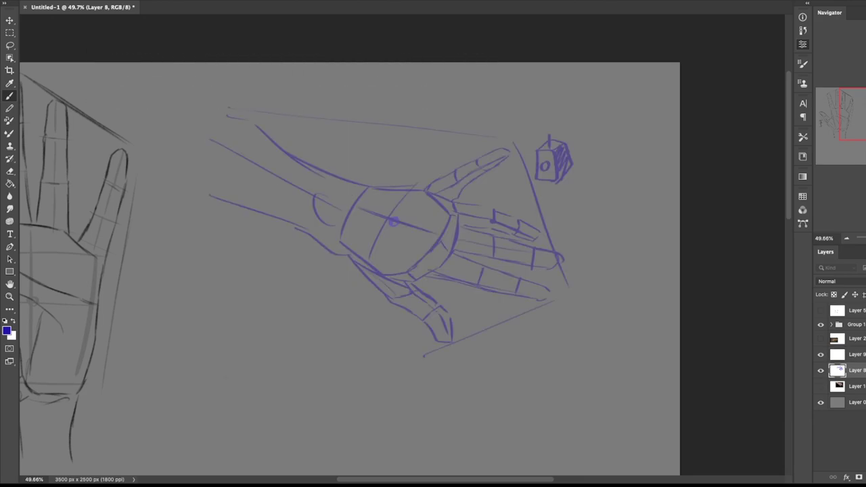
pyautogui.press('d')
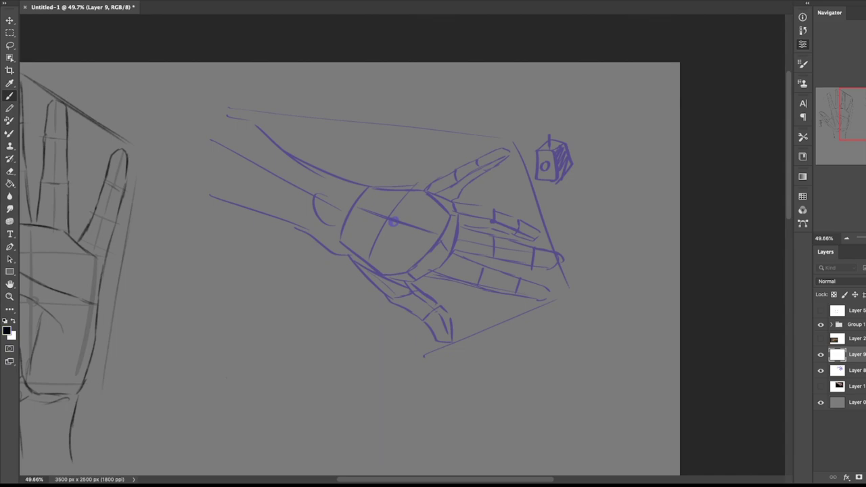
pyautogui.press('super+1')
pyautogui.hotkey('alt', '[')
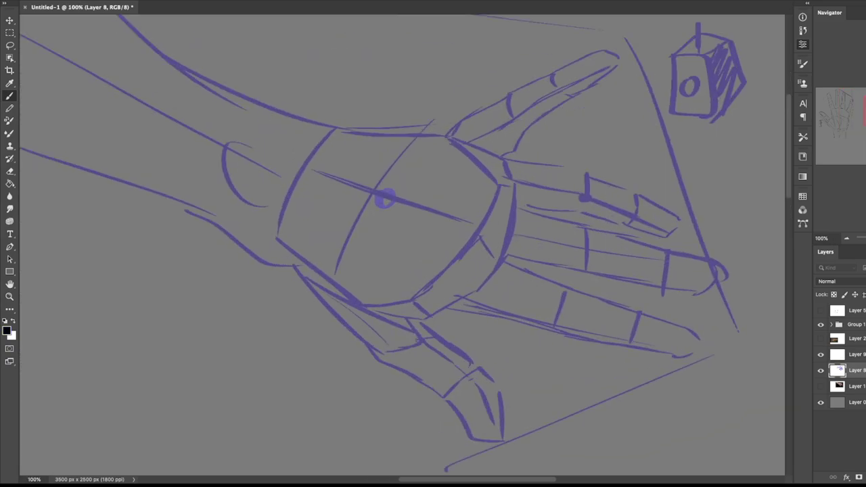
# Step: Outline the middle and index fingers in black on Layer 9, following the faded blue construction with refined contours and a rounded middle fingertip
pyautogui.hotkey('alt', ']')
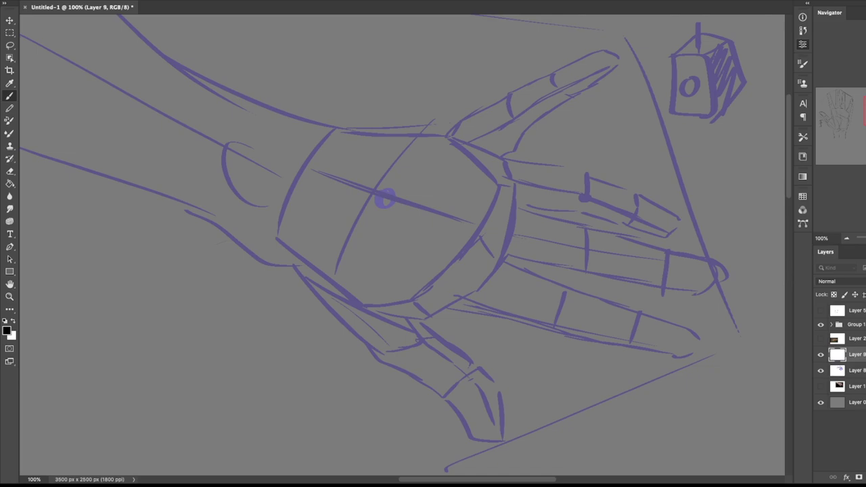
pyautogui.moveTo(438, 68); pyautogui.dragTo(466, 60)
pyautogui.press('super+z')
pyautogui.moveTo(466, 223)
pyautogui.mouseDown()
pyautogui.moveTo(349, 147)
pyautogui.moveTo(336, 174)
pyautogui.mouseUp()
pyautogui.moveTo(353, 202); pyautogui.dragTo(521, 268)
pyautogui.moveTo(320, 257); pyautogui.dragTo(536, 301)
pyautogui.moveTo(513, 262)
pyautogui.mouseDown()
pyautogui.moveTo(554, 278)
pyautogui.moveTo(565, 294)
pyautogui.moveTo(553, 303)
pyautogui.moveTo(562, 303)
pyautogui.mouseUp()
pyautogui.moveTo(369, 251); pyautogui.dragTo(501, 283)
pyautogui.moveTo(371, 153); pyautogui.dragTo(467, 180)
pyautogui.moveTo(377, 207); pyautogui.dragTo(492, 232)
pyautogui.moveTo(457, 177); pyautogui.dragTo(586, 217)
pyautogui.moveTo(488, 232)
pyautogui.mouseDown()
pyautogui.moveTo(590, 228)
pyautogui.moveTo(527, 240)
pyautogui.mouseUp()
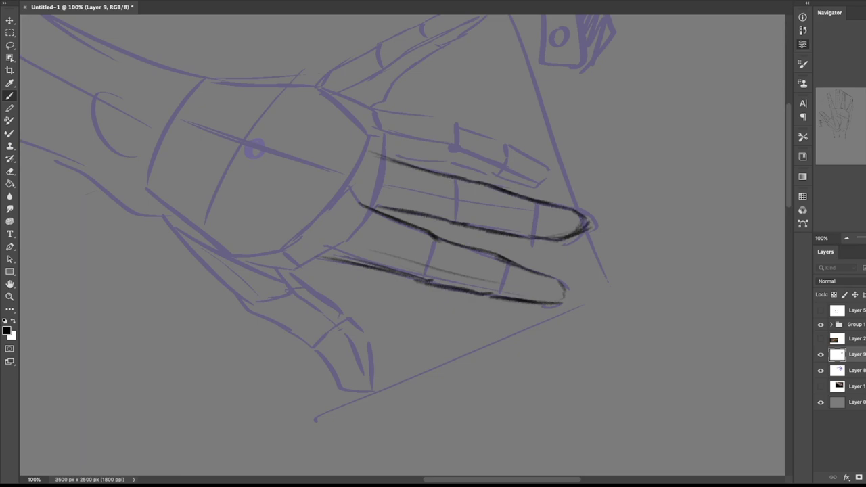
# Step: Draw the ring finger's upper and lower contours in black and hatch its narrow lower side plane
pyautogui.moveTo(323, 89)
pyautogui.mouseDown()
pyautogui.moveTo(466, 128)
pyautogui.moveTo(549, 169)
pyautogui.mouseUp()
pyautogui.moveTo(378, 134)
pyautogui.mouseDown()
pyautogui.moveTo(440, 144)
pyautogui.moveTo(534, 177)
pyautogui.mouseUp()
pyautogui.moveTo(400, 159); pyautogui.dragTo(541, 184)
pyautogui.moveTo(404, 147); pyautogui.dragTo(520, 178)
# Step: Shade the lower side planes of the middle and index fingers along their full length
pyautogui.moveTo(405, 204); pyautogui.dragTo(478, 222)
pyautogui.hotkey('ctrl', 'z')
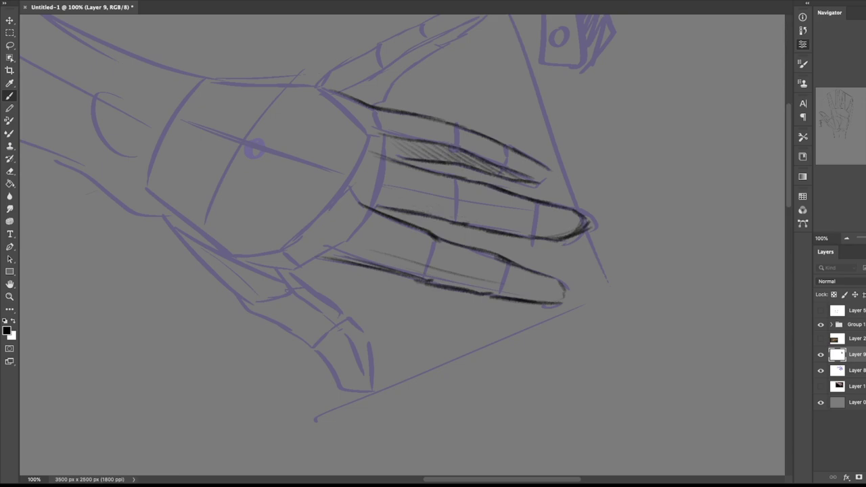
pyautogui.moveTo(382, 195); pyautogui.dragTo(560, 232)
pyautogui.moveTo(376, 196); pyautogui.dragTo(534, 234)
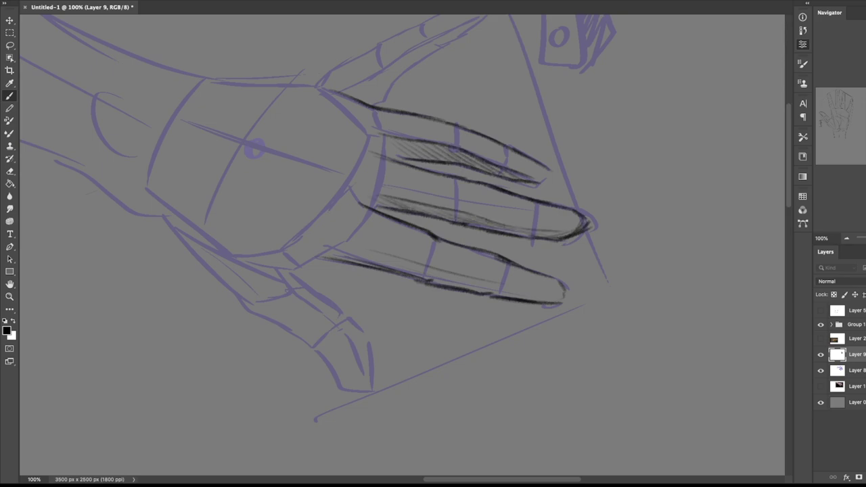
pyautogui.moveTo(340, 254); pyautogui.dragTo(517, 293)
pyautogui.moveTo(433, 280); pyautogui.dragTo(500, 292)
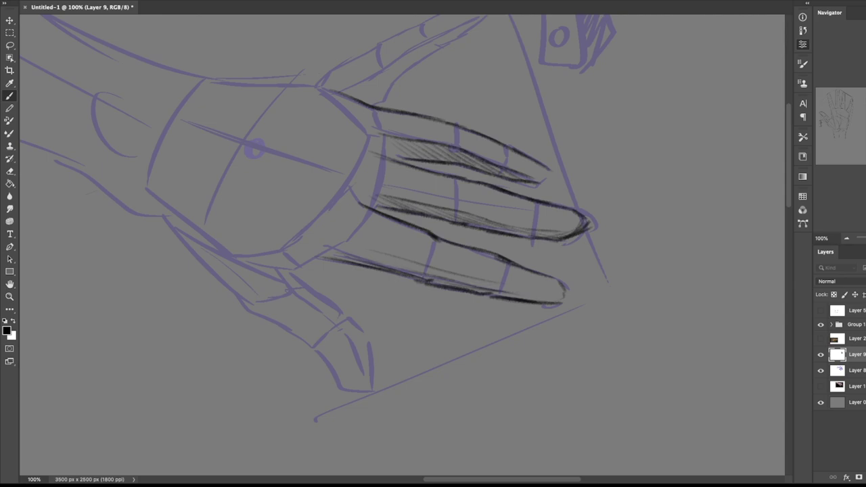
# Step: Outline the little finger, hatch its inner side plane, and define the hand's upper edge and knuckle line
pyautogui.moveTo(286, 291); pyautogui.dragTo(324, 391)
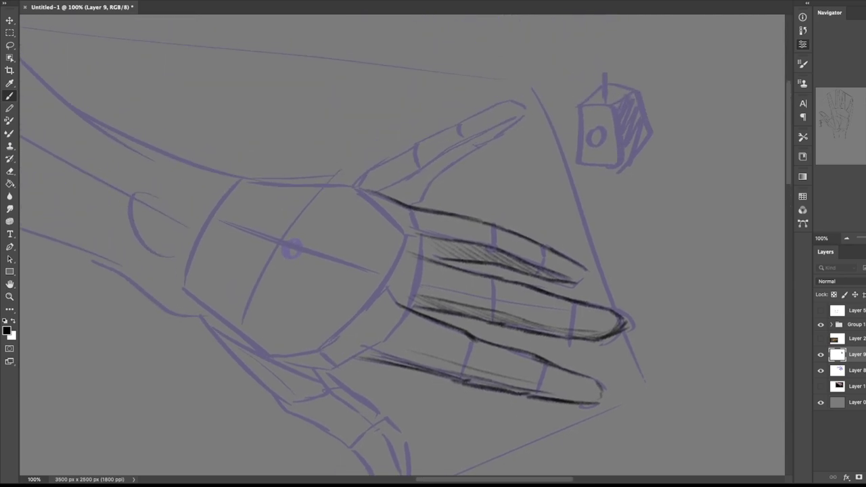
pyautogui.moveTo(379, 191)
pyautogui.mouseDown()
pyautogui.moveTo(519, 118)
pyautogui.moveTo(433, 179)
pyautogui.moveTo(416, 201)
pyautogui.moveTo(414, 191)
pyautogui.moveTo(446, 162)
pyautogui.mouseUp()
pyautogui.moveTo(438, 161); pyautogui.dragTo(453, 159)
pyautogui.moveTo(444, 156); pyautogui.dragTo(470, 149)
pyautogui.moveTo(355, 184)
pyautogui.mouseDown()
pyautogui.moveTo(479, 113)
pyautogui.moveTo(512, 102)
pyautogui.moveTo(525, 119)
pyautogui.mouseUp()
pyautogui.moveTo(447, 144)
pyautogui.mouseDown()
pyautogui.moveTo(501, 117)
pyautogui.moveTo(463, 134)
pyautogui.mouseUp()
pyautogui.moveTo(397, 154); pyautogui.dragTo(414, 144)
pyautogui.moveTo(432, 203); pyautogui.dragTo(441, 205)
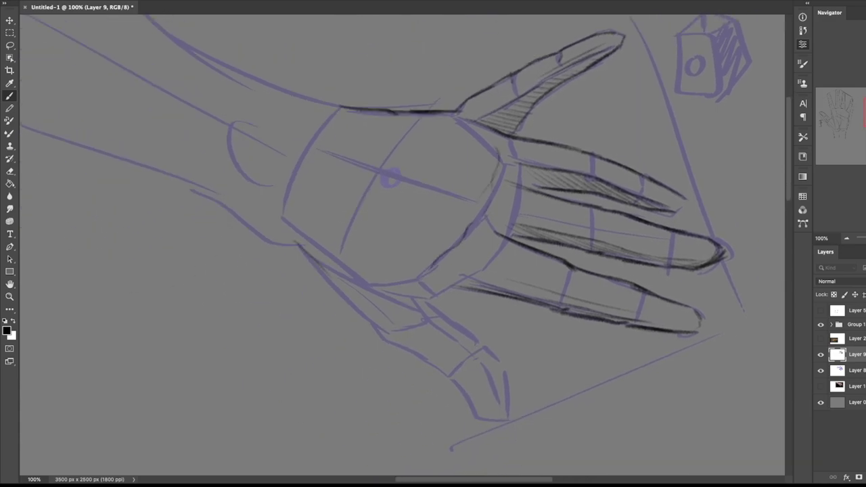
# Step: Draw the thumb's outer contour from the wrist around the tip, and hatch its inner side plane
pyautogui.moveTo(298, 243)
pyautogui.mouseDown()
pyautogui.moveTo(374, 331)
pyautogui.moveTo(394, 341)
pyautogui.mouseUp()
pyautogui.moveTo(342, 293)
pyautogui.mouseDown()
pyautogui.moveTo(375, 333)
pyautogui.moveTo(432, 364)
pyautogui.mouseUp()
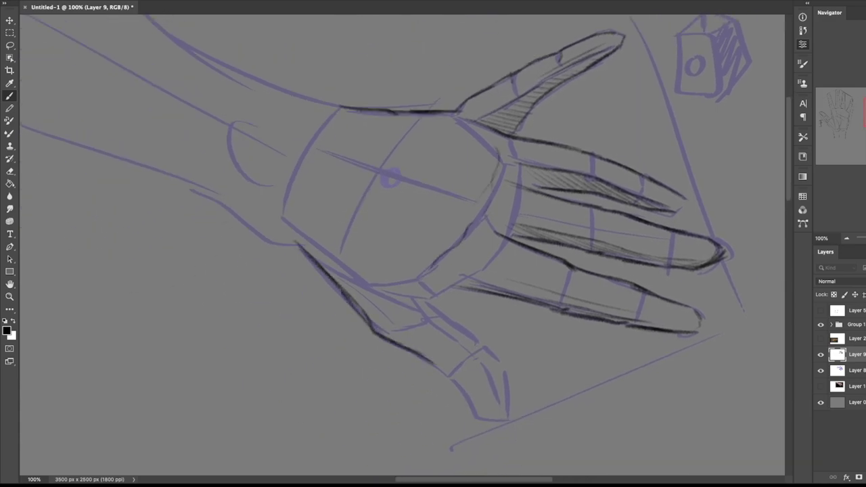
pyautogui.moveTo(428, 301); pyautogui.dragTo(479, 338)
pyautogui.moveTo(413, 301); pyautogui.dragTo(457, 342)
pyautogui.moveTo(439, 308); pyautogui.dragTo(484, 357)
pyautogui.moveTo(427, 362); pyautogui.dragTo(485, 415)
pyautogui.moveTo(482, 343)
pyautogui.mouseDown()
pyautogui.moveTo(495, 361)
pyautogui.moveTo(501, 408)
pyautogui.mouseUp()
pyautogui.moveTo(501, 372)
pyautogui.mouseDown()
pyautogui.moveTo(484, 414)
pyautogui.moveTo(497, 357)
pyautogui.mouseUp()
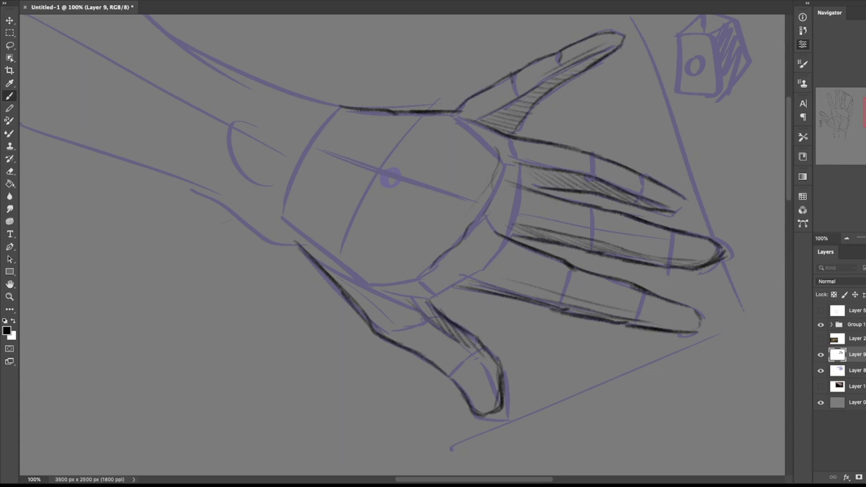
# Step: Draw and hatch the curved web of skin between the thumb and the index finger
pyautogui.click(821, 355)
pyautogui.click(820, 354)
pyautogui.moveTo(461, 286); pyautogui.dragTo(432, 293)
pyautogui.moveTo(454, 290); pyautogui.dragTo(441, 312)
pyautogui.moveTo(451, 290)
pyautogui.mouseDown()
pyautogui.moveTo(438, 309)
pyautogui.moveTo(427, 309)
pyautogui.moveTo(419, 298)
pyautogui.moveTo(429, 290)
pyautogui.mouseUp()
pyautogui.moveTo(433, 287)
pyautogui.mouseDown()
pyautogui.moveTo(497, 319)
pyautogui.moveTo(453, 329)
pyautogui.mouseUp()
# Step: Add light tendon lines across the back of the outstretched hand and compare it with the open-palm sketch
pyautogui.press('super+minus')
pyautogui.press('super+minus')
pyautogui.press('super+minus')
pyautogui.press('super+minus')
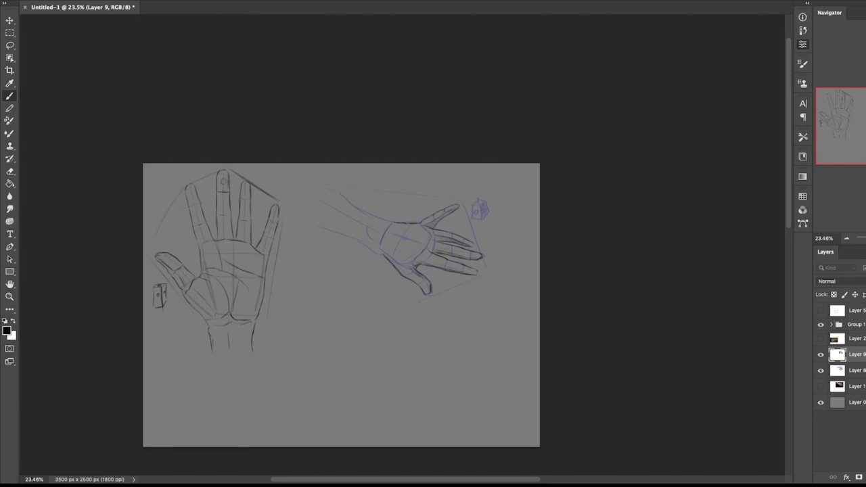
pyautogui.scroll(4, 400, 242)
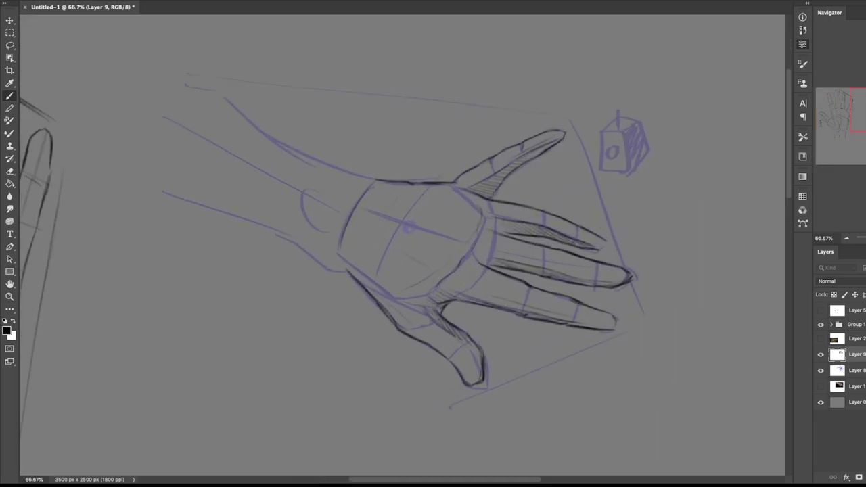
pyautogui.moveTo(406, 237); pyautogui.dragTo(426, 242)
pyautogui.moveTo(414, 202); pyautogui.dragTo(460, 210)
pyautogui.moveTo(338, 284)
pyautogui.mouseDown()
pyautogui.moveTo(693, 168)
pyautogui.moveTo(693, 242)
pyautogui.mouseUp()
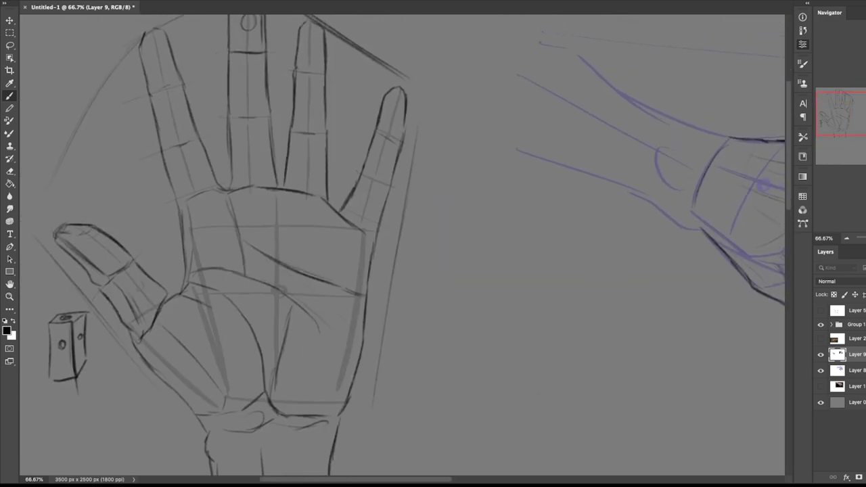
pyautogui.hscroll(10, 403, 244)
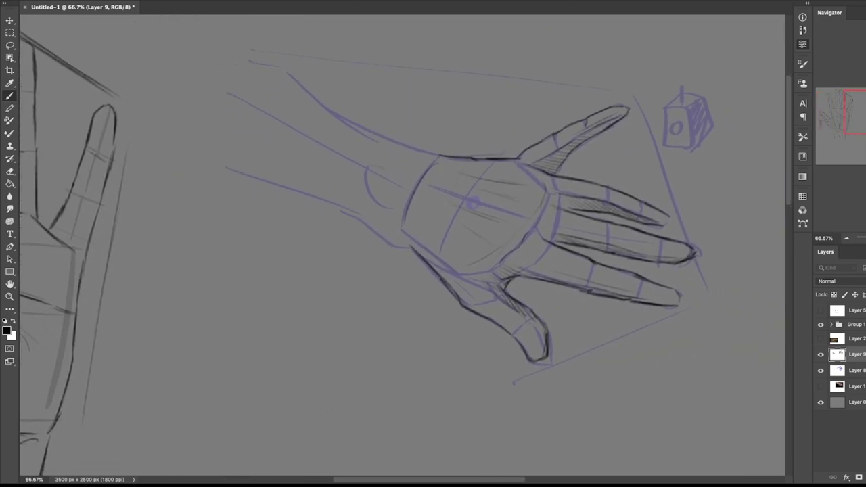
# Step: Draw the wrist and both forearm contours in black, with a straight envelope line from the thumb tip to the index fingertip
pyautogui.moveTo(402, 244); pyautogui.dragTo(425, 258)
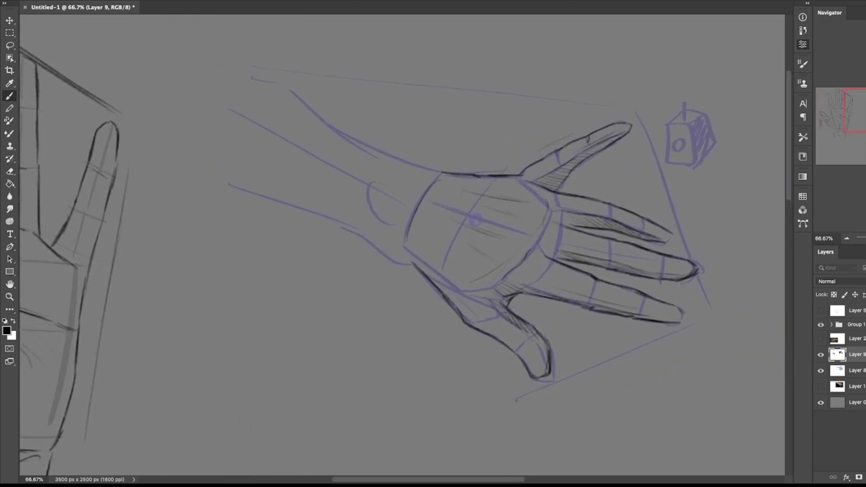
pyautogui.hscroll(5, 403, 243)
pyautogui.moveTo(497, 368); pyautogui.dragTo(581, 338)
pyautogui.moveTo(403, 244)
pyautogui.mouseDown()
pyautogui.moveTo(430, 179)
pyautogui.moveTo(423, 289)
pyautogui.mouseUp()
pyautogui.moveTo(251, 69); pyautogui.dragTo(418, 161)
pyautogui.moveTo(203, 174); pyautogui.dragTo(384, 242)
# Step: Toggle the blue construction and the outstretched-hand photo to compare the black line drawing against each
pyautogui.click(821, 371)
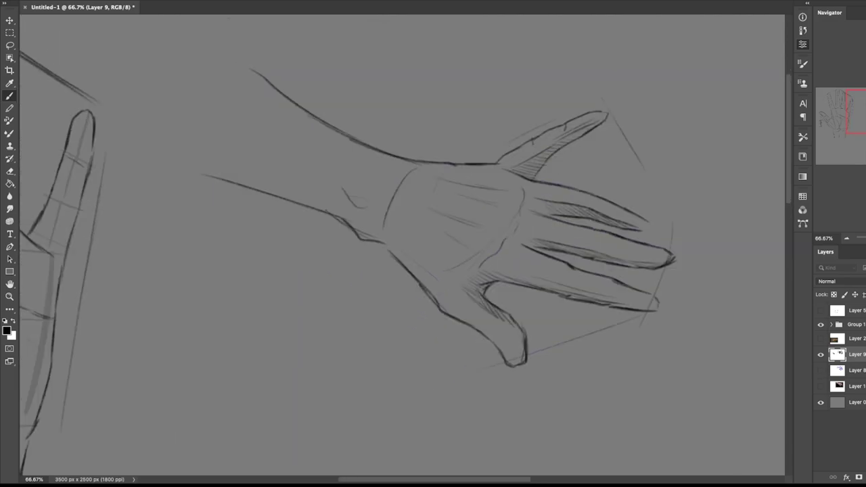
pyautogui.click(820, 385)
pyautogui.click(820, 385)
pyautogui.click(820, 386)
pyautogui.click(821, 354)
pyautogui.click(821, 353)
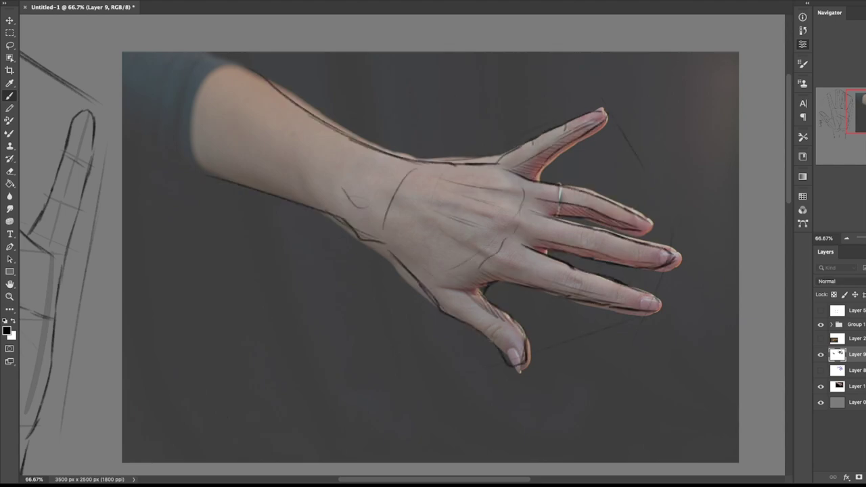
pyautogui.click(820, 385)
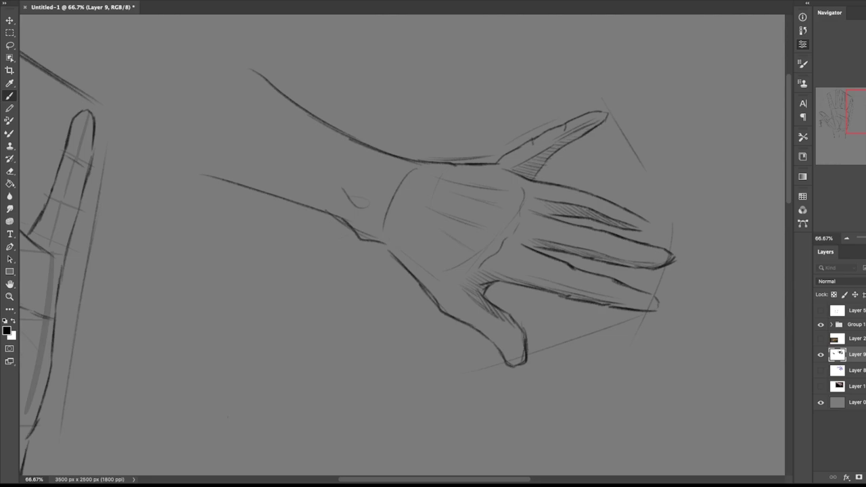
pyautogui.click(820, 370)
pyautogui.click(821, 370)
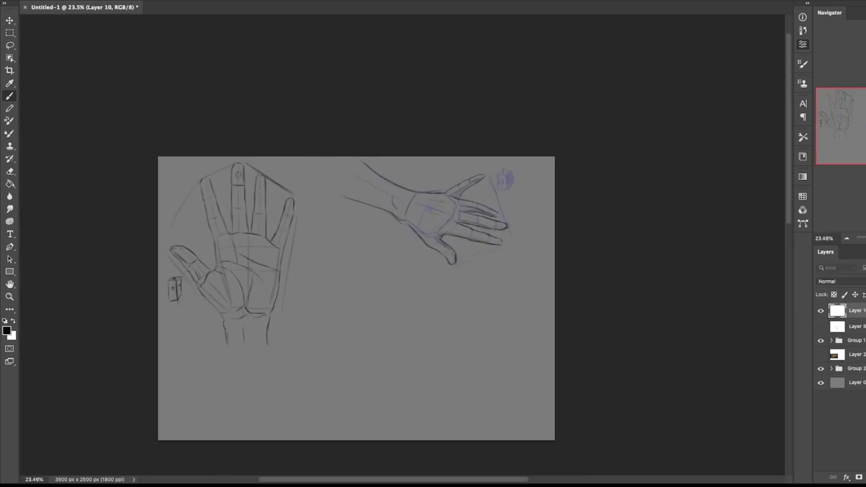
# Step: Mark red circles beside the two finished hand sketches, then show the curled-hand photo and mark it too
pyautogui.moveTo(300, 257); pyautogui.dragTo(286, 269)
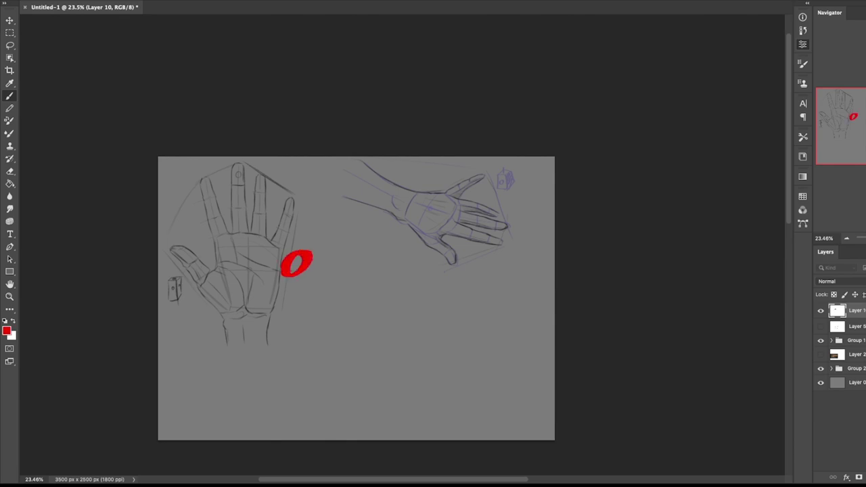
pyautogui.moveTo(410, 241)
pyautogui.mouseDown()
pyautogui.moveTo(400, 255)
pyautogui.moveTo(421, 243)
pyautogui.mouseUp()
pyautogui.click(820, 355)
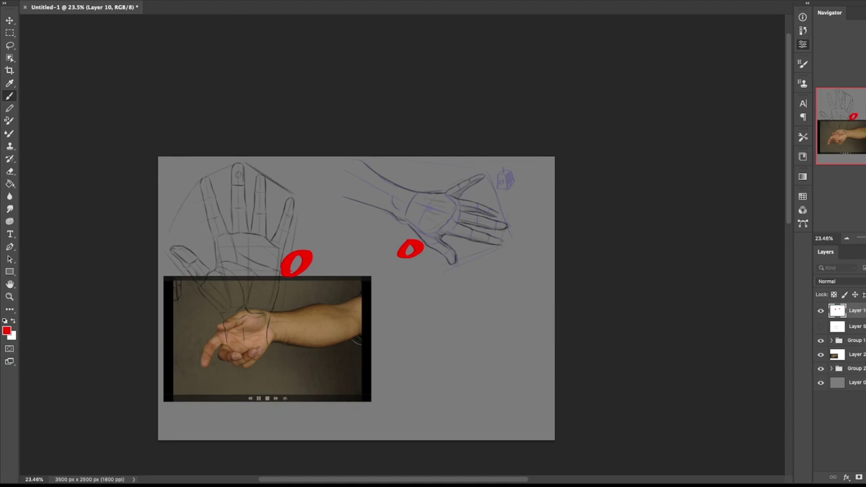
pyautogui.moveTo(302, 318)
pyautogui.mouseDown()
pyautogui.moveTo(285, 331)
pyautogui.moveTo(309, 319)
pyautogui.mouseUp()
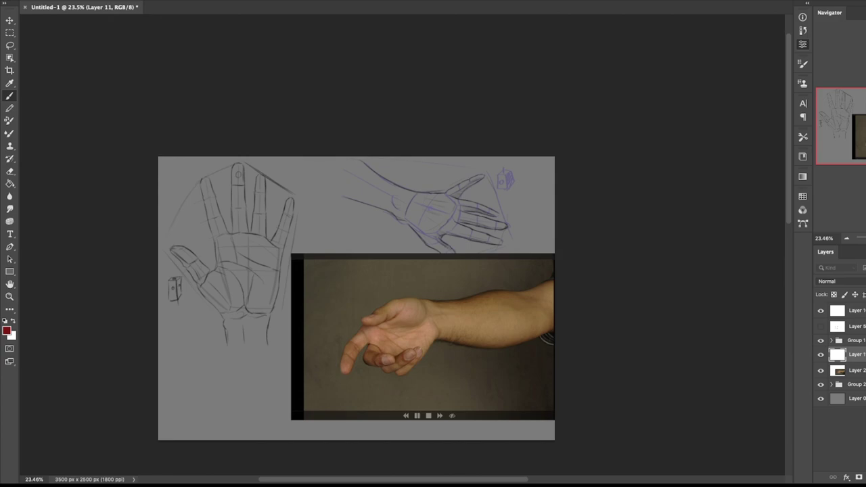
pyautogui.moveTo(481, 323); pyautogui.dragTo(504, 328)
pyautogui.press('super+z')
pyautogui.scroll(4, 403, 354)
pyautogui.moveTo(403, 297); pyautogui.dragTo(447, 237)
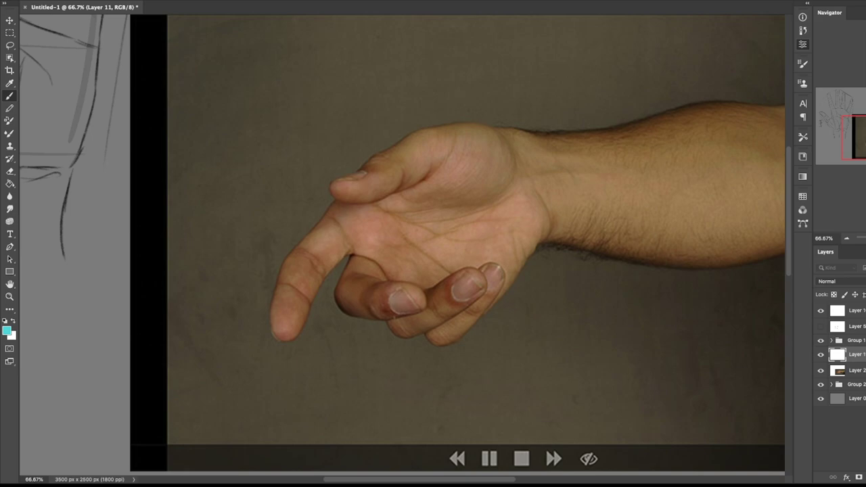
pyautogui.moveTo(354, 280)
pyautogui.mouseDown()
pyautogui.moveTo(400, 298)
pyautogui.moveTo(476, 284)
pyautogui.mouseUp()
pyautogui.moveTo(313, 244); pyautogui.dragTo(285, 330)
pyautogui.press('super+z')
pyautogui.press('super+z')
pyautogui.press('super+z')
# Step: Try marking the borders of the thumb mound and the heel of the palm in cyan, and undo the strokes
pyautogui.moveTo(407, 212); pyautogui.dragTo(492, 194)
pyautogui.moveTo(508, 153)
pyautogui.mouseDown()
pyautogui.moveTo(484, 217)
pyautogui.moveTo(533, 251)
pyautogui.mouseUp()
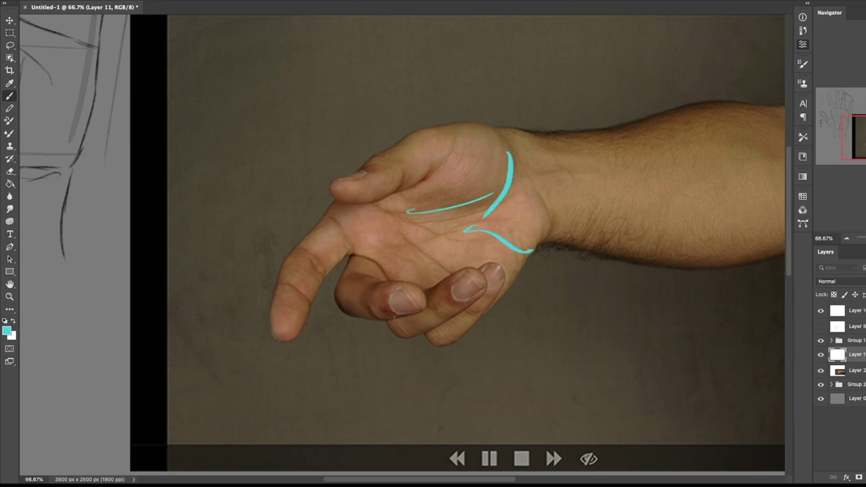
pyautogui.moveTo(524, 200); pyautogui.dragTo(531, 248)
pyautogui.press('super+z')
pyautogui.press('super+z')
pyautogui.press('super+z')
pyautogui.press('super+z')
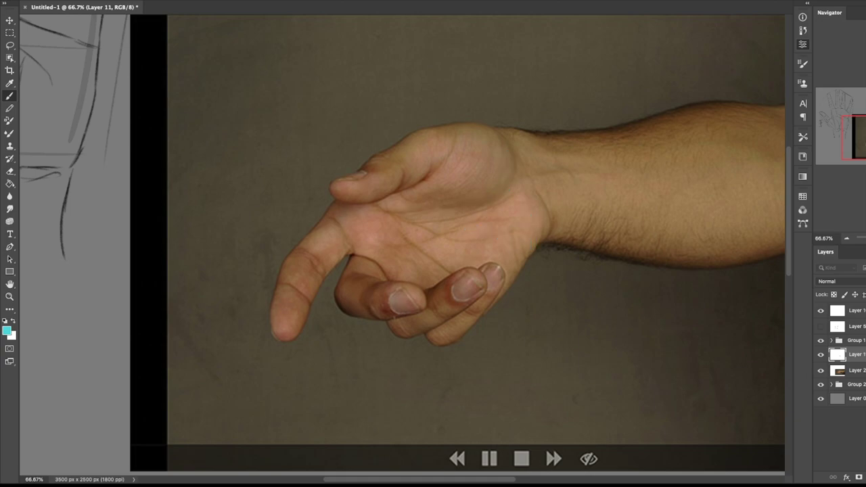
# Step: Draw a cyan direction line along the middle of the forearm on the curled-hand photo, discarding the trial wrist strokes
pyautogui.moveTo(460, 230); pyautogui.dragTo(441, 213)
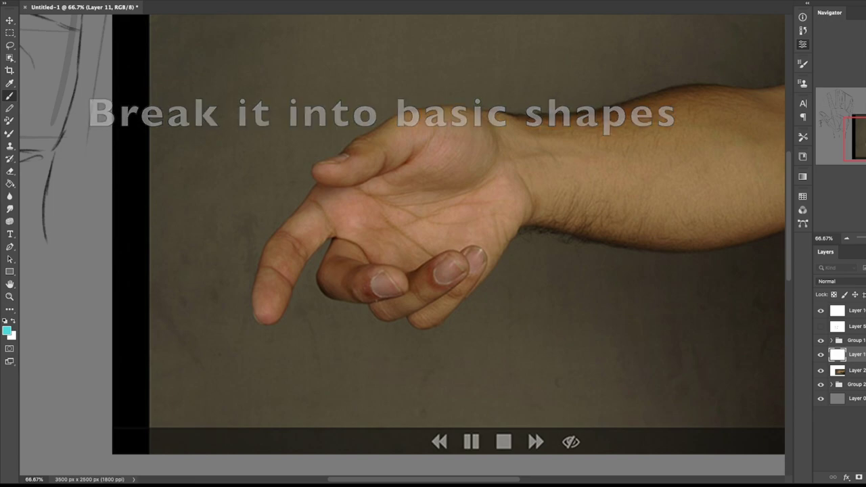
pyautogui.moveTo(476, 82); pyautogui.dragTo(540, 227)
pyautogui.hotkey('ctrl', 'z')
pyautogui.moveTo(485, 117); pyautogui.dragTo(528, 206)
pyautogui.hotkey('ctrl', 'z')
pyautogui.hscroll(3, 446, 237)
pyautogui.moveTo(445, 145); pyautogui.dragTo(626, 131)
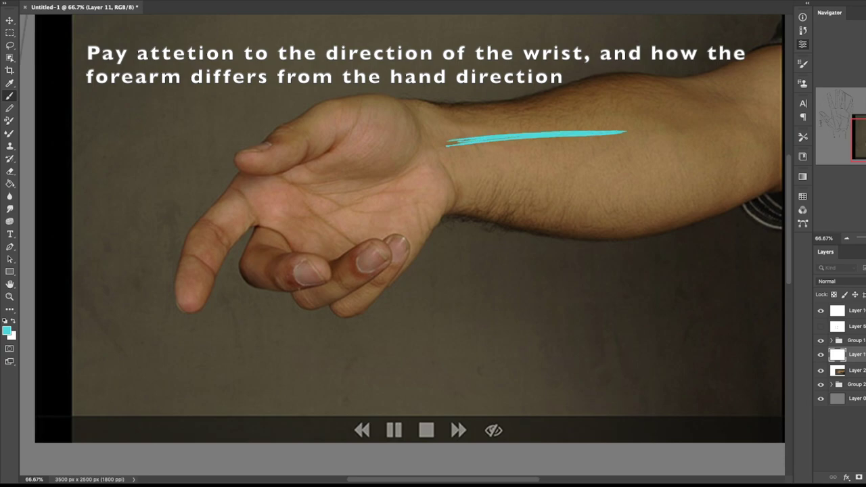
# Step: Try a thick palm direction line and a slanted wrist line in cyan, and undo them
pyautogui.moveTo(422, 150); pyautogui.dragTo(334, 207)
pyautogui.moveTo(395, 77); pyautogui.dragTo(476, 241)
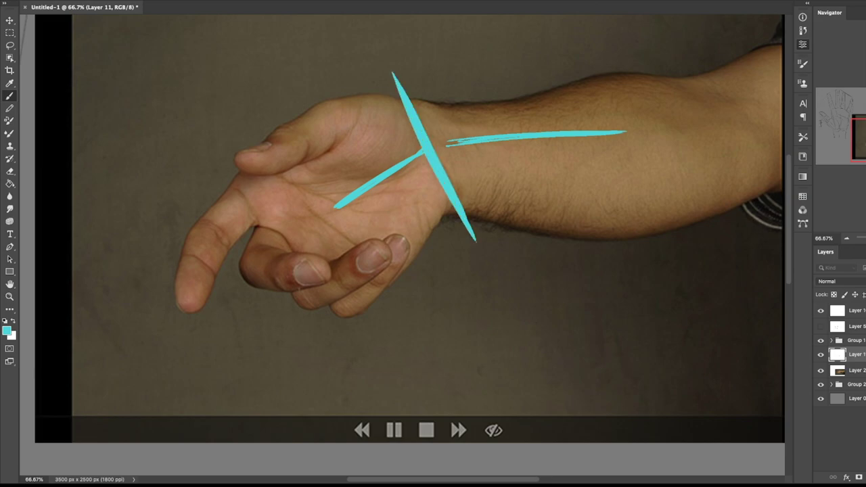
pyautogui.moveTo(416, 103); pyautogui.dragTo(461, 192)
pyautogui.press('super+z')
pyautogui.press('super+z')
pyautogui.press('super+z')
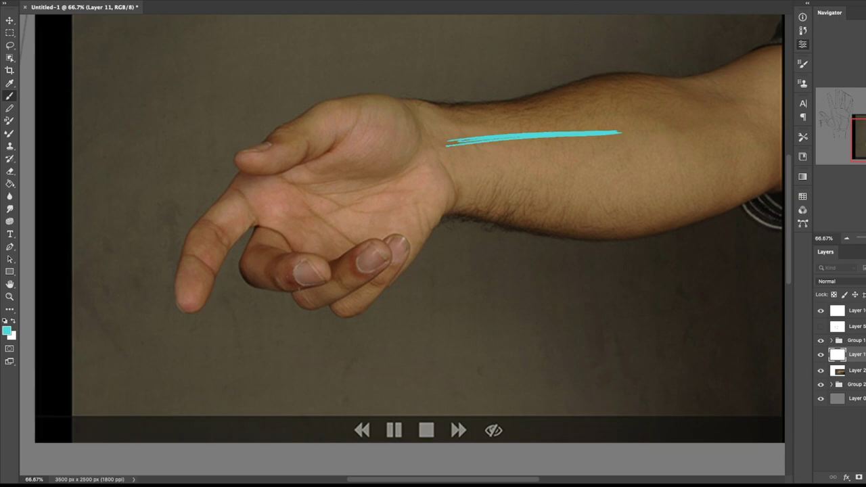
# Step: Draw a thin slanted line across the wrist and a direction line through the centre of the palm
pyautogui.moveTo(432, 203); pyautogui.dragTo(487, 212)
pyautogui.moveTo(460, 95); pyautogui.dragTo(524, 233)
pyautogui.moveTo(367, 233)
pyautogui.mouseDown()
pyautogui.moveTo(514, 134)
pyautogui.moveTo(480, 159)
pyautogui.mouseUp()
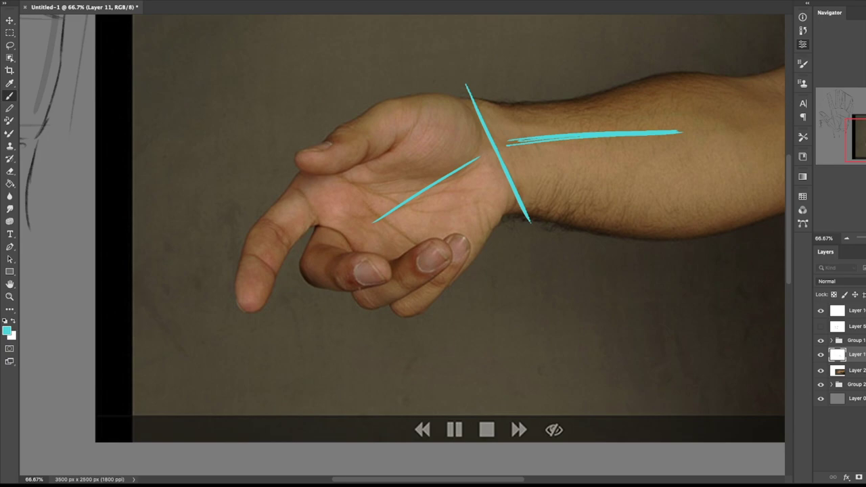
pyautogui.moveTo(291, 280); pyautogui.dragTo(415, 333)
pyautogui.moveTo(329, 303); pyautogui.dragTo(398, 330)
pyautogui.press('super+z')
pyautogui.press('super+z')
# Step: Block in the palm as a simple four-sided shape from the index knuckle to the wrist, toggling the photo to check it
pyautogui.moveTo(309, 191)
pyautogui.mouseDown()
pyautogui.moveTo(443, 259)
pyautogui.moveTo(408, 155)
pyautogui.moveTo(463, 149)
pyautogui.moveTo(504, 195)
pyautogui.mouseUp()
pyautogui.moveTo(501, 189); pyautogui.dragTo(440, 259)
pyautogui.press('super+comma')
pyautogui.press('super+comma')
pyautogui.click(820, 370)
pyautogui.click(820, 371)
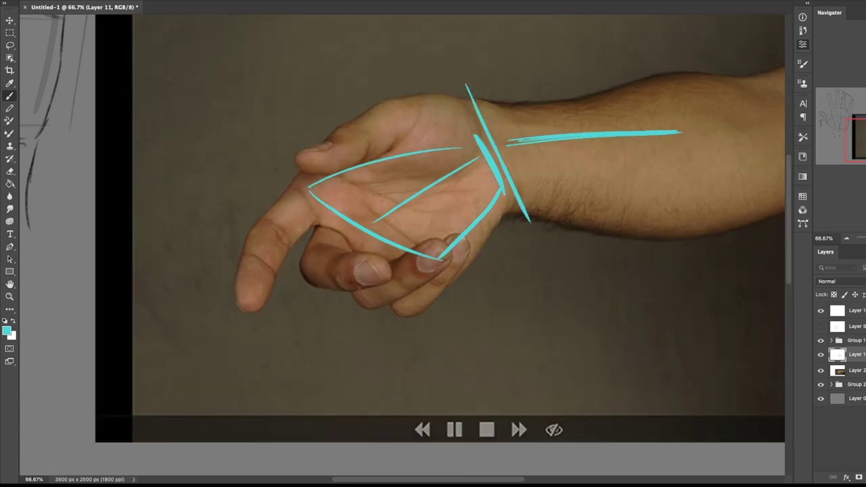
# Step: Block in the thumb's base mound at the wrist and draw the plane line running towards the thumb tip
pyautogui.moveTo(432, 203); pyautogui.dragTo(455, 228)
pyautogui.moveTo(430, 124)
pyautogui.mouseDown()
pyautogui.moveTo(482, 132)
pyautogui.moveTo(491, 171)
pyautogui.moveTo(411, 171)
pyautogui.mouseUp()
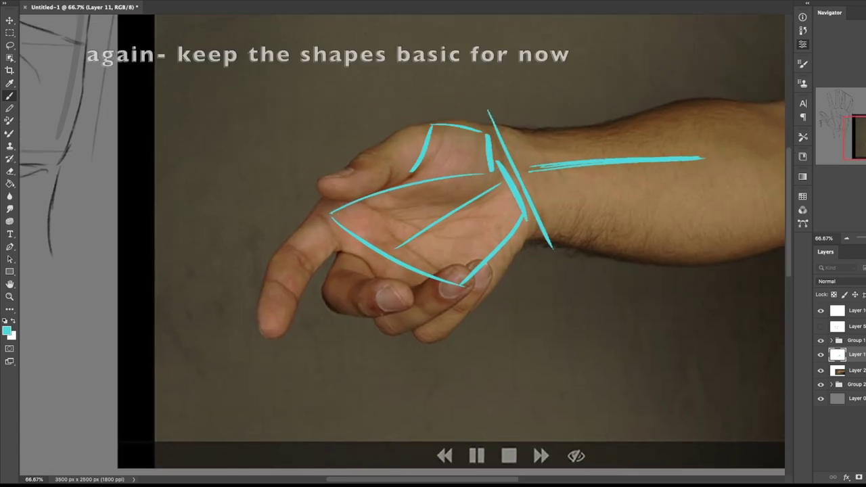
pyautogui.moveTo(473, 165); pyautogui.dragTo(403, 178)
pyautogui.moveTo(336, 185); pyautogui.dragTo(426, 138)
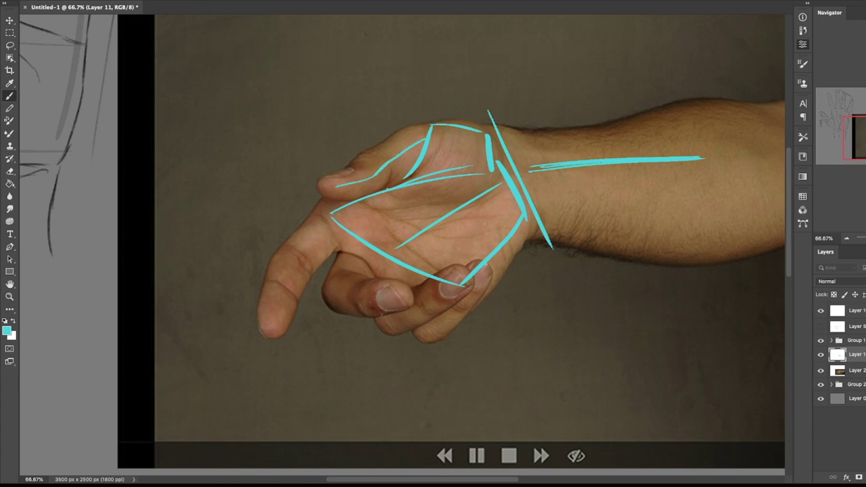
# Step: Draw the thumb's upper contour from the base mound over the joint and nail, and round off the tip
pyautogui.press('super+plus')
pyautogui.moveTo(432, 243); pyautogui.dragTo(501, 287)
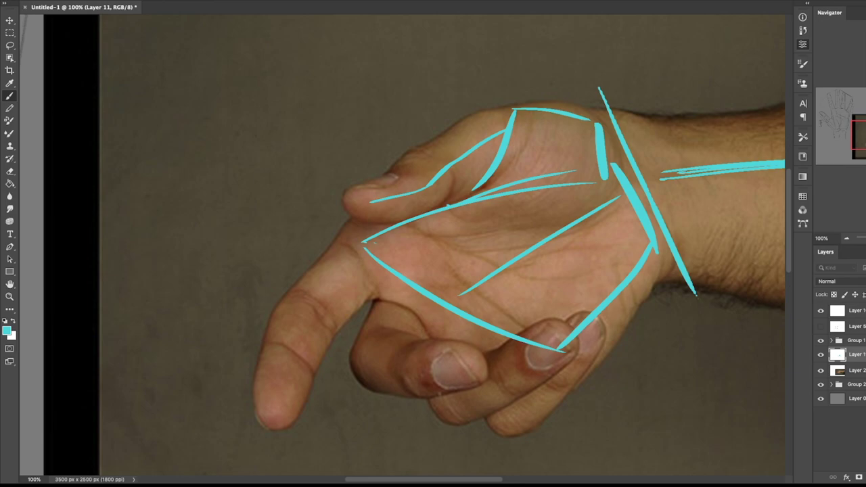
pyautogui.moveTo(472, 153); pyautogui.dragTo(501, 139)
pyautogui.moveTo(409, 153)
pyautogui.mouseDown()
pyautogui.moveTo(426, 150)
pyautogui.moveTo(447, 165)
pyautogui.moveTo(438, 137)
pyautogui.moveTo(478, 115)
pyautogui.mouseUp()
pyautogui.moveTo(485, 108); pyautogui.dragTo(510, 115)
pyautogui.moveTo(407, 153); pyautogui.dragTo(356, 184)
pyautogui.moveTo(356, 188); pyautogui.dragTo(375, 190)
pyautogui.moveTo(345, 192); pyautogui.dragTo(370, 217)
# Step: Draw the thumb's lower edge, mark the joint and plane divisions, and hatch the front plane of the tip
pyautogui.moveTo(351, 215); pyautogui.dragTo(441, 205)
pyautogui.moveTo(380, 196); pyautogui.dragTo(381, 209)
pyautogui.moveTo(445, 176); pyautogui.dragTo(443, 201)
pyautogui.moveTo(487, 181); pyautogui.dragTo(449, 204)
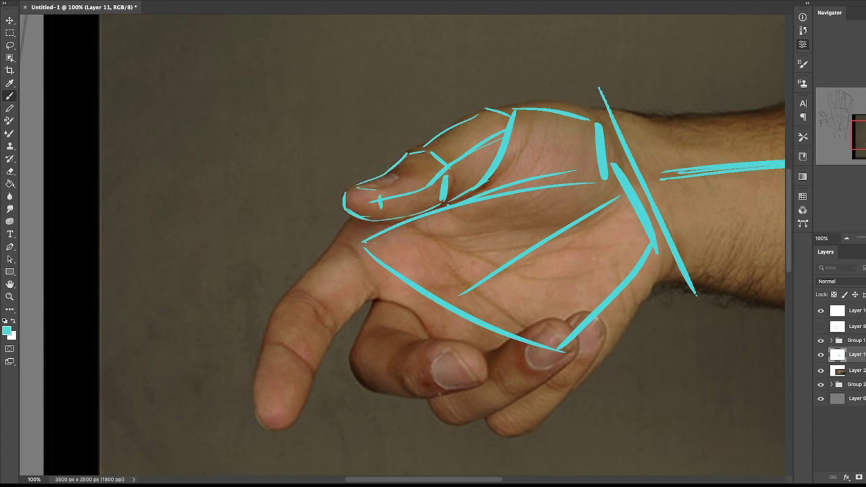
pyautogui.moveTo(383, 201)
pyautogui.mouseDown()
pyautogui.moveTo(383, 214)
pyautogui.moveTo(369, 210)
pyautogui.moveTo(376, 214)
pyautogui.mouseUp()
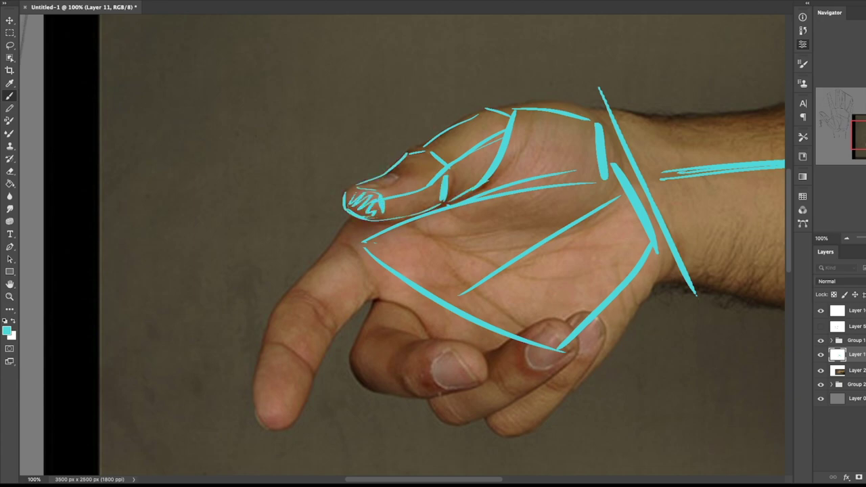
# Step: Undo the hatching on the thumb tip and try marking the thumb's top, side and front planes with small ovals
pyautogui.press('super+z')
pyautogui.moveTo(415, 173); pyautogui.dragTo(410, 172)
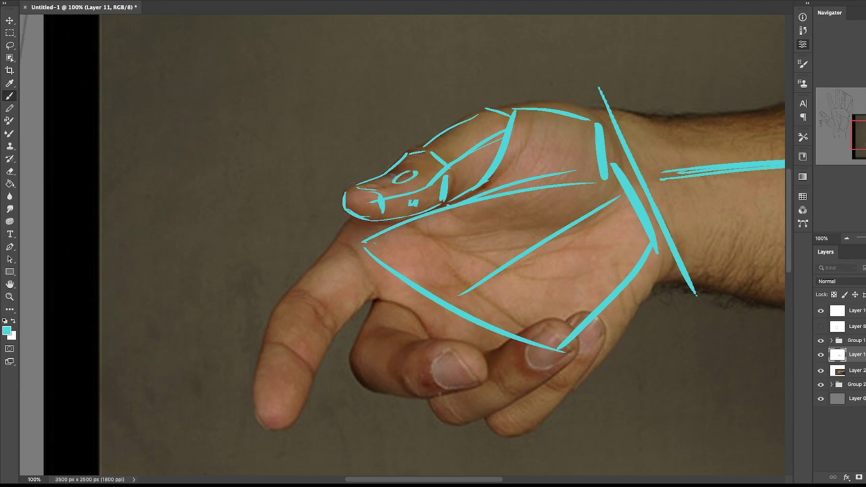
pyautogui.press('super+z')
pyautogui.moveTo(410, 199); pyautogui.dragTo(425, 198)
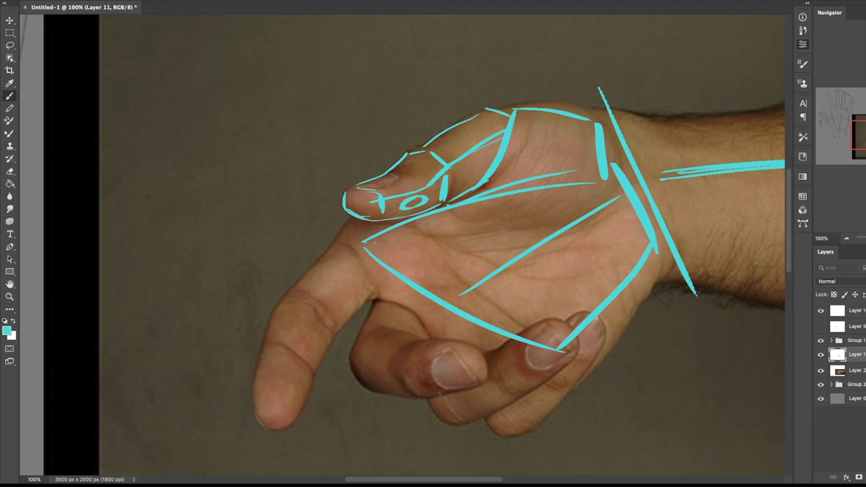
pyautogui.moveTo(356, 199); pyautogui.dragTo(360, 206)
pyautogui.moveTo(420, 175); pyautogui.dragTo(391, 181)
pyautogui.hotkey('ctrl', 'z')
pyautogui.hotkey('ctrl', 'z')
pyautogui.hotkey('ctrl', 'z')
pyautogui.hotkey('ctrl', 'z')
pyautogui.hotkey('ctrl', 'z')
# Step: Draw a small perspective box above the thumb with its front, side and top faces visible
pyautogui.moveTo(298, 74); pyautogui.dragTo(295, 126)
pyautogui.moveTo(298, 72)
pyautogui.mouseDown()
pyautogui.moveTo(295, 127)
pyautogui.moveTo(336, 98)
pyautogui.moveTo(295, 127)
pyautogui.mouseUp()
pyautogui.moveTo(338, 72)
pyautogui.mouseDown()
pyautogui.moveTo(372, 104)
pyautogui.moveTo(340, 124)
pyautogui.moveTo(342, 66)
pyautogui.moveTo(338, 124)
pyautogui.mouseUp()
pyautogui.hotkey('ctrl', 'z')
pyautogui.moveTo(297, 72); pyautogui.dragTo(358, 54)
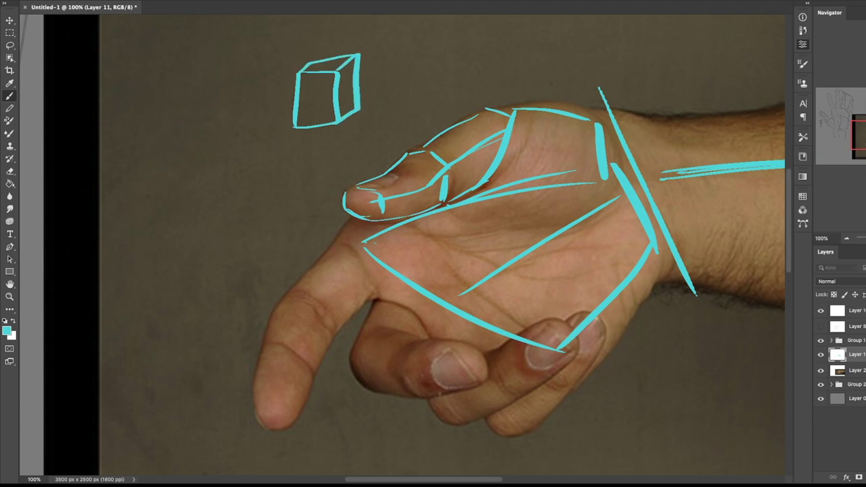
pyautogui.hotkey('ctrl', 'z')
pyautogui.moveTo(297, 72); pyautogui.dragTo(358, 54)
# Step: Label the box's front, side and top faces F, S and T
pyautogui.moveTo(307, 96)
pyautogui.mouseDown()
pyautogui.moveTo(305, 113)
pyautogui.moveTo(316, 91)
pyautogui.mouseUp()
pyautogui.moveTo(307, 101)
pyautogui.mouseDown()
pyautogui.moveTo(341, 87)
pyautogui.moveTo(343, 94)
pyautogui.mouseUp()
pyautogui.moveTo(320, 42); pyautogui.dragTo(332, 42)
pyautogui.moveTo(327, 44); pyautogui.dragTo(327, 55)
# Step: Try drawing direction lines out of the box's faces and the matching planes of the thumb
pyautogui.moveTo(318, 104); pyautogui.dragTo(318, 139)
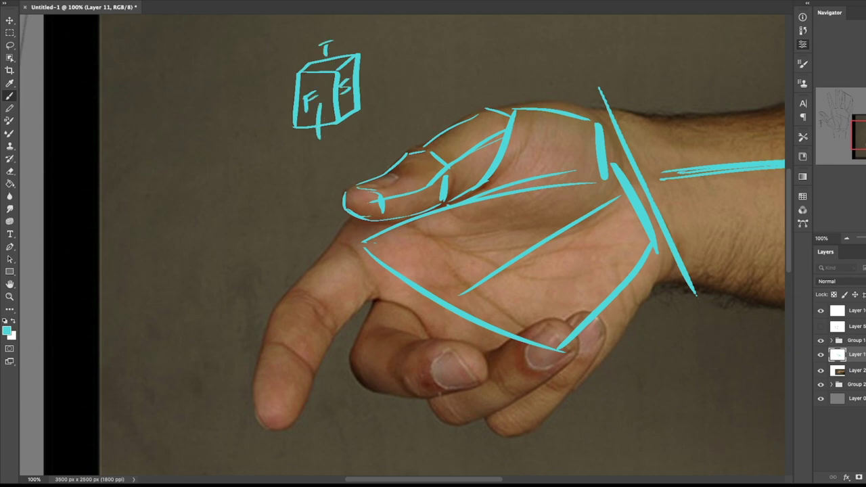
pyautogui.moveTo(397, 199); pyautogui.dragTo(411, 198)
pyautogui.moveTo(342, 86); pyautogui.dragTo(384, 68)
pyautogui.moveTo(366, 199); pyautogui.dragTo(340, 201)
pyautogui.moveTo(324, 37); pyautogui.dragTo(324, 65)
pyautogui.moveTo(397, 123); pyautogui.dragTo(393, 176)
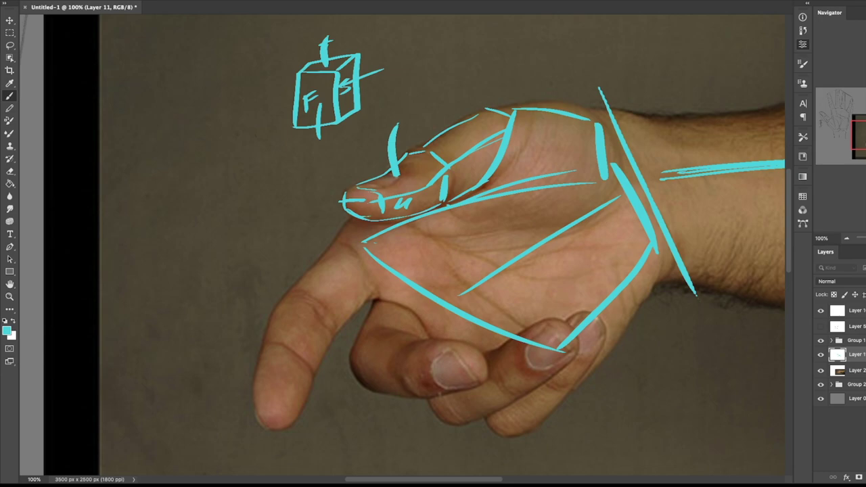
pyautogui.hotkey('ctrl', 'z')
pyautogui.hotkey('ctrl', 'z')
pyautogui.hotkey('ctrl', 'z')
pyautogui.hotkey('ctrl', 'z')
pyautogui.hotkey('ctrl', 'z')
pyautogui.hotkey('ctrl', 'z')
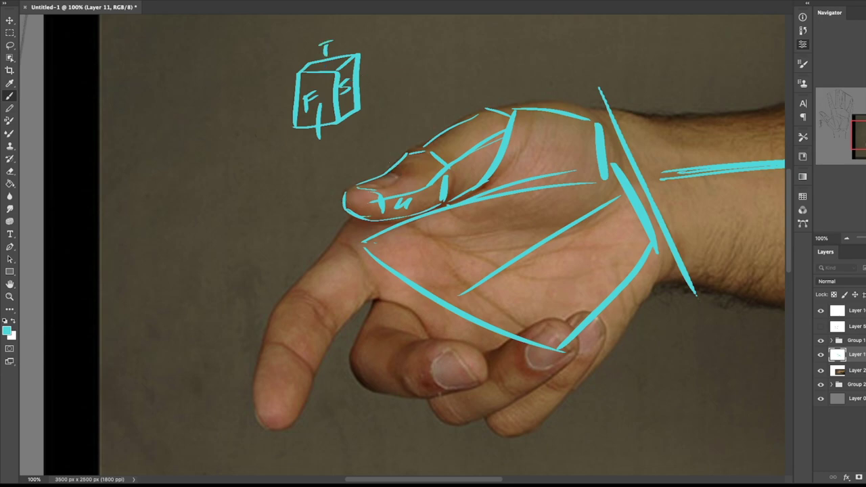
# Step: Try tracing the thumb's plane break in red, undo it and return to the cyan colour
pyautogui.moveTo(378, 199)
pyautogui.mouseDown()
pyautogui.moveTo(426, 189)
pyautogui.moveTo(509, 134)
pyautogui.mouseUp()
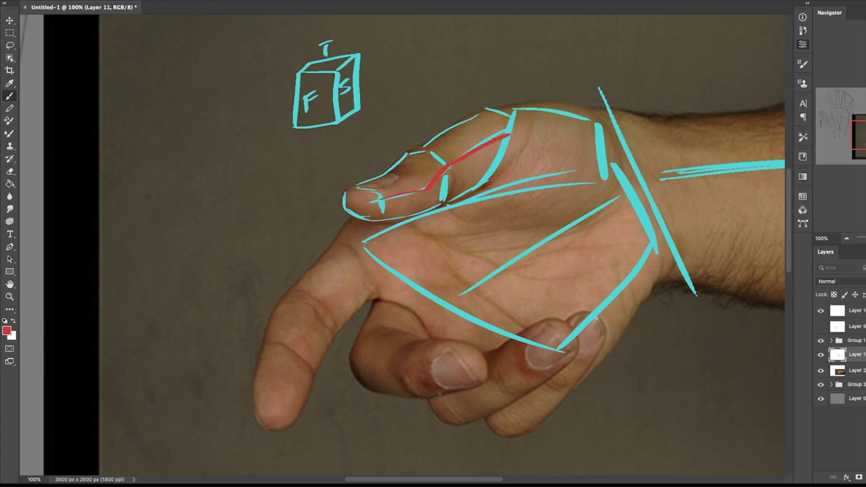
pyautogui.hotkey('ctrl', 'z')
pyautogui.hotkey('ctrl', 'z')
pyautogui.keyDown('alt'); pyautogui.click(506, 139); pyautogui.keyUp('alt')
# Step: Block in the index finger's long plane line, joint divisions, lower edge and small flat plane at the tip
pyautogui.moveTo(406, 257); pyautogui.dragTo(482, 172)
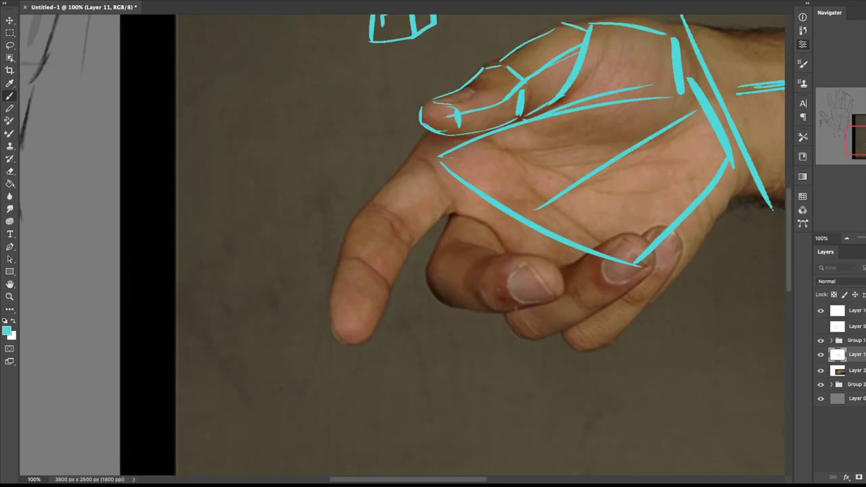
pyautogui.moveTo(336, 326)
pyautogui.mouseDown()
pyautogui.moveTo(344, 275)
pyautogui.moveTo(439, 134)
pyautogui.mouseUp()
pyautogui.moveTo(369, 208); pyautogui.dragTo(411, 241)
pyautogui.moveTo(349, 256)
pyautogui.mouseDown()
pyautogui.moveTo(394, 289)
pyautogui.moveTo(333, 308)
pyautogui.mouseUp()
pyautogui.moveTo(356, 287); pyautogui.dragTo(344, 322)
pyautogui.moveTo(360, 263); pyautogui.dragTo(349, 308)
pyautogui.moveTo(333, 327)
pyautogui.mouseDown()
pyautogui.moveTo(340, 341)
pyautogui.moveTo(359, 341)
pyautogui.mouseUp()
pyautogui.moveTo(393, 289); pyautogui.dragTo(367, 336)
pyautogui.moveTo(410, 242); pyautogui.dragTo(394, 281)
# Step: Complete the index finger's back edge and base segment, connecting it to the knuckle below the thumb
pyautogui.moveTo(357, 210); pyautogui.dragTo(341, 260)
pyautogui.moveTo(357, 209); pyautogui.dragTo(410, 157)
pyautogui.moveTo(411, 240); pyautogui.dragTo(448, 208)
pyautogui.moveTo(425, 157); pyautogui.dragTo(449, 209)
pyautogui.moveTo(414, 151); pyautogui.dragTo(429, 132)
# Step: Check the index finger and palm construction with the photo hidden and shown
pyautogui.click(820, 370)
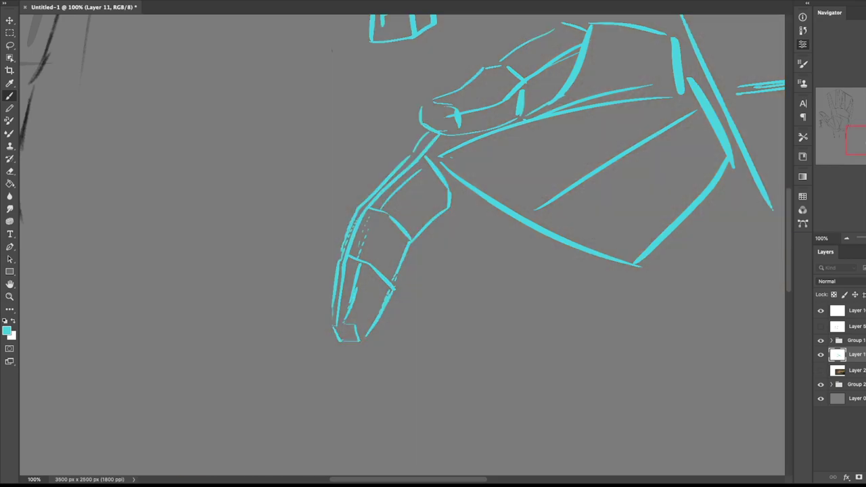
pyautogui.scroll(-8, 403, 244)
pyautogui.scroll(3, 402, 244)
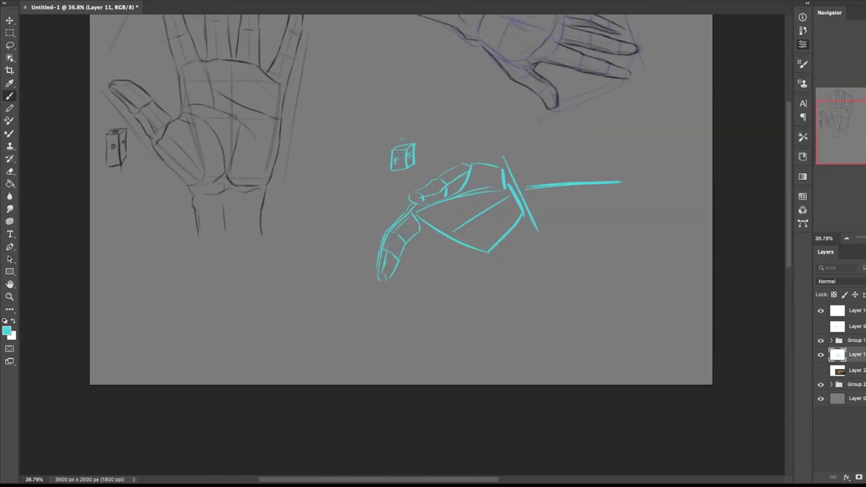
pyautogui.scroll(5, 402, 236)
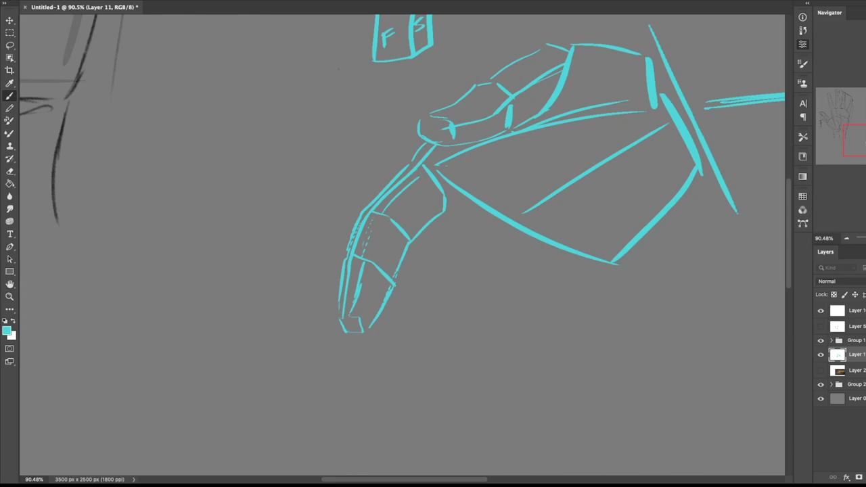
pyautogui.click(820, 355)
pyautogui.click(821, 355)
pyautogui.click(820, 370)
pyautogui.moveTo(474, 237); pyautogui.dragTo(398, 252)
pyautogui.click(821, 370)
pyautogui.click(821, 370)
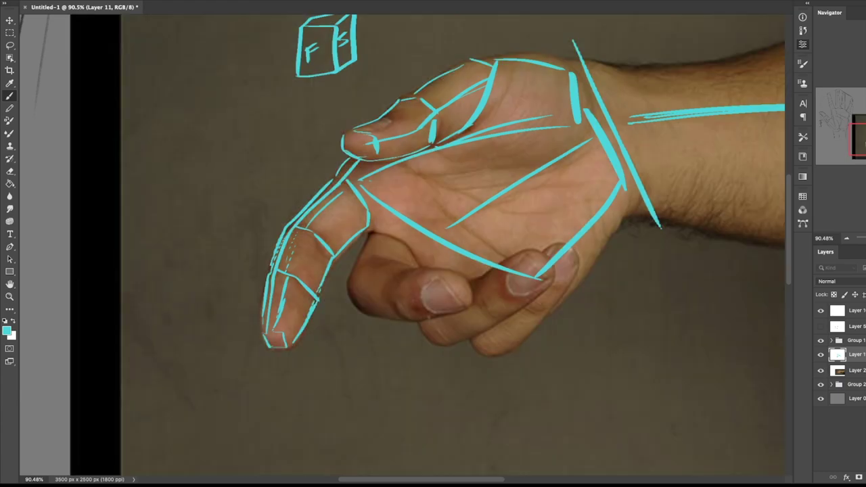
# Step: Draw the curled middle finger's first plane lines from its base to the bent joint and along to the fingertip
pyautogui.press('super+plus')
pyautogui.moveTo(432, 250); pyautogui.dragTo(471, 241)
pyautogui.hscroll(3, 405, 244)
pyautogui.scroll(-1, 406, 243)
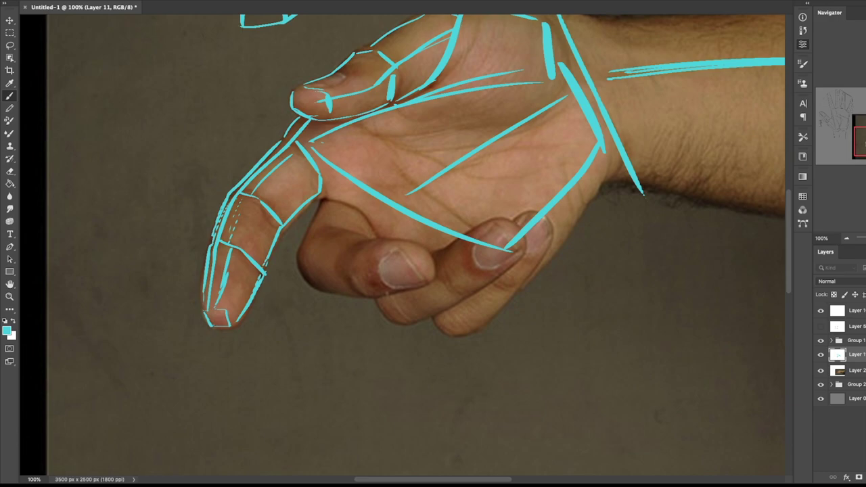
pyautogui.moveTo(327, 206)
pyautogui.mouseDown()
pyautogui.moveTo(302, 247)
pyautogui.moveTo(312, 279)
pyautogui.mouseUp()
pyautogui.hotkey('ctrl', 'z')
pyautogui.hotkey('ctrl', 'z')
pyautogui.moveTo(325, 202); pyautogui.dragTo(310, 242)
pyautogui.hotkey('ctrl', 'z')
pyautogui.hotkey('ctrl', 'z')
pyautogui.moveTo(323, 200); pyautogui.dragTo(291, 272)
pyautogui.hotkey('ctrl', 'z')
pyautogui.moveTo(314, 242)
pyautogui.mouseDown()
pyautogui.moveTo(350, 251)
pyautogui.moveTo(418, 245)
pyautogui.mouseUp()
pyautogui.moveTo(312, 242)
pyautogui.mouseDown()
pyautogui.moveTo(325, 205)
pyautogui.moveTo(315, 236)
pyautogui.mouseUp()
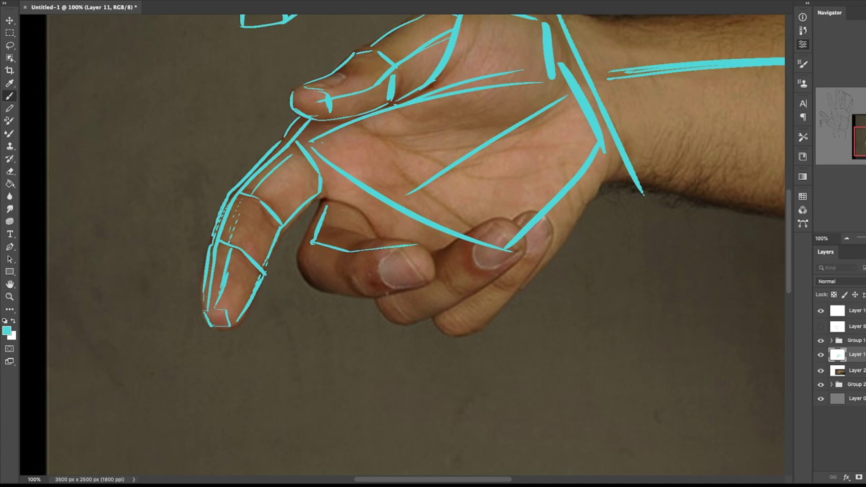
# Step: Outline the top plane of the middle finger's middle segment and add the curved contours at both joints
pyautogui.press('super+plus')
pyautogui.moveTo(315, 237); pyautogui.dragTo(440, 231)
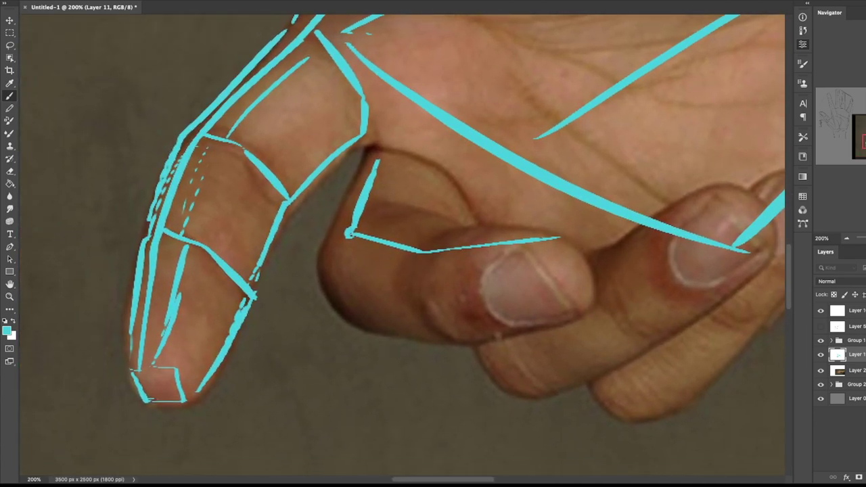
pyautogui.scroll(-3, 406, 237)
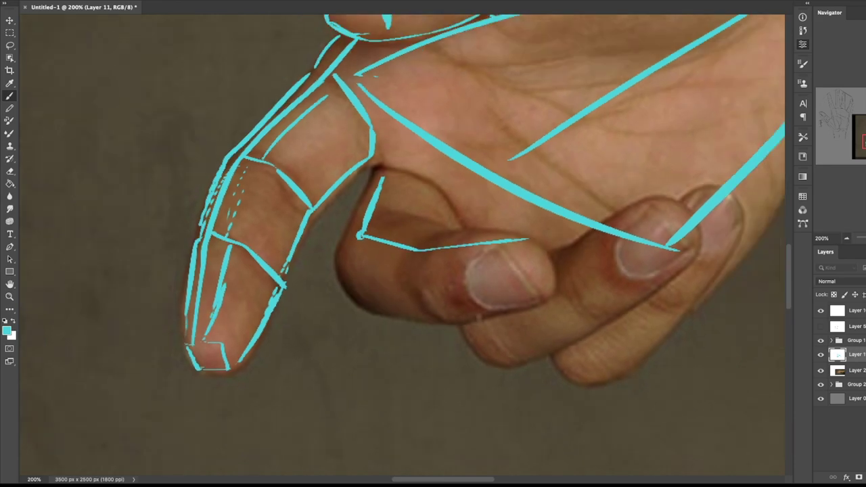
pyautogui.moveTo(400, 235)
pyautogui.mouseDown()
pyautogui.moveTo(410, 229)
pyautogui.moveTo(402, 234)
pyautogui.mouseUp()
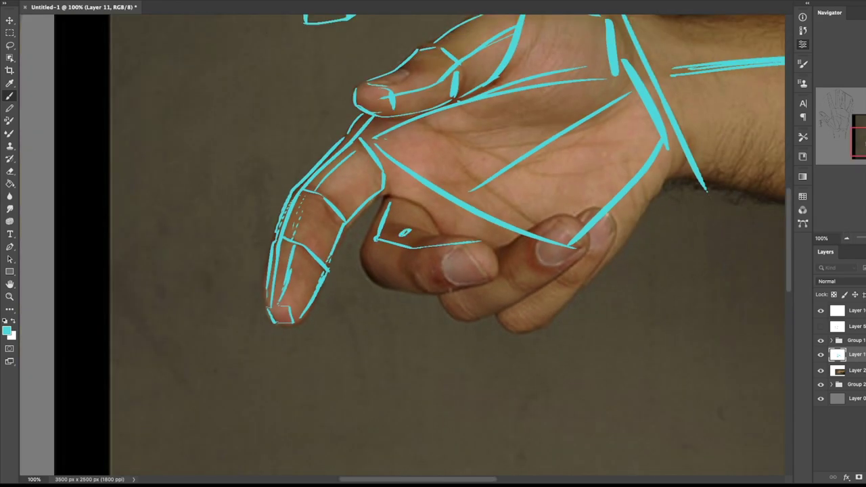
pyautogui.scroll(3, 404, 240)
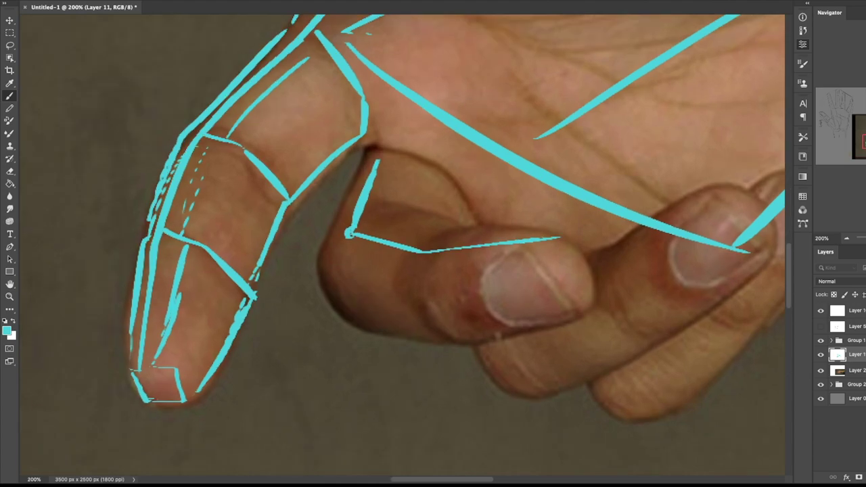
pyautogui.moveTo(353, 223)
pyautogui.mouseDown()
pyautogui.moveTo(360, 211)
pyautogui.moveTo(390, 203)
pyautogui.moveTo(479, 226)
pyautogui.mouseUp()
pyautogui.moveTo(422, 250); pyautogui.dragTo(476, 228)
pyautogui.moveTo(349, 231); pyautogui.dragTo(332, 248)
pyautogui.moveTo(325, 255)
pyautogui.mouseDown()
pyautogui.moveTo(328, 291)
pyautogui.moveTo(353, 328)
pyautogui.mouseUp()
pyautogui.moveTo(419, 254)
pyautogui.mouseDown()
pyautogui.moveTo(428, 314)
pyautogui.moveTo(455, 342)
pyautogui.mouseUp()
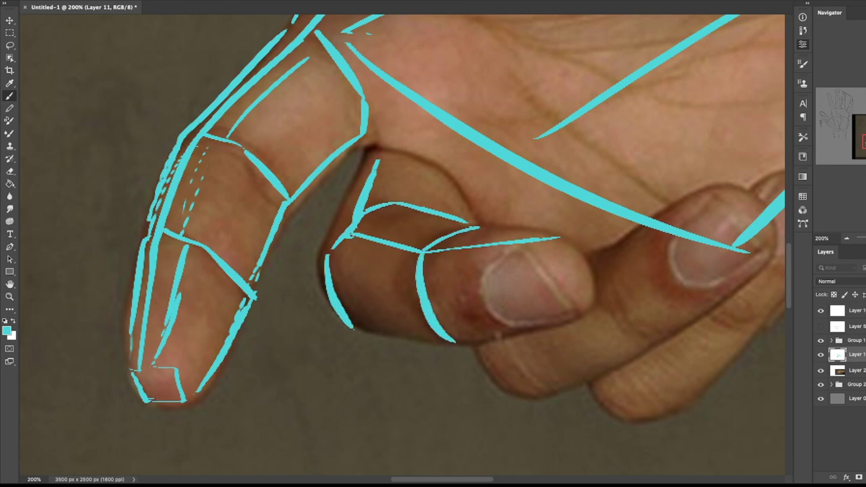
# Step: Draw the middle finger's underside, the fingertip's top plane, the nail division and the rounded tip
pyautogui.moveTo(352, 328); pyautogui.dragTo(454, 343)
pyautogui.moveTo(364, 316); pyautogui.dragTo(398, 320)
pyautogui.moveTo(424, 259)
pyautogui.mouseDown()
pyautogui.moveTo(533, 249)
pyautogui.moveTo(557, 238)
pyautogui.mouseUp()
pyautogui.moveTo(472, 224); pyautogui.dragTo(556, 237)
pyautogui.moveTo(492, 225)
pyautogui.mouseDown()
pyautogui.moveTo(552, 242)
pyautogui.moveTo(562, 299)
pyautogui.mouseUp()
pyautogui.moveTo(556, 239)
pyautogui.mouseDown()
pyautogui.moveTo(591, 270)
pyautogui.moveTo(567, 312)
pyautogui.moveTo(452, 346)
pyautogui.mouseUp()
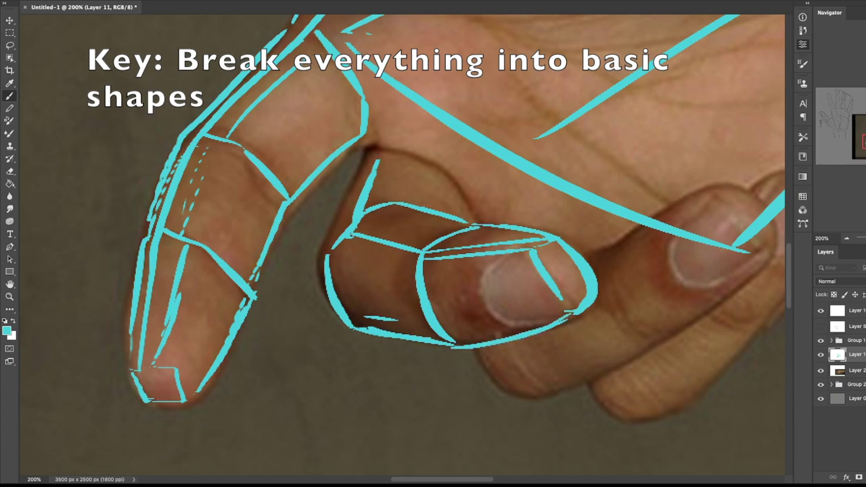
pyautogui.moveTo(575, 312); pyautogui.dragTo(552, 320)
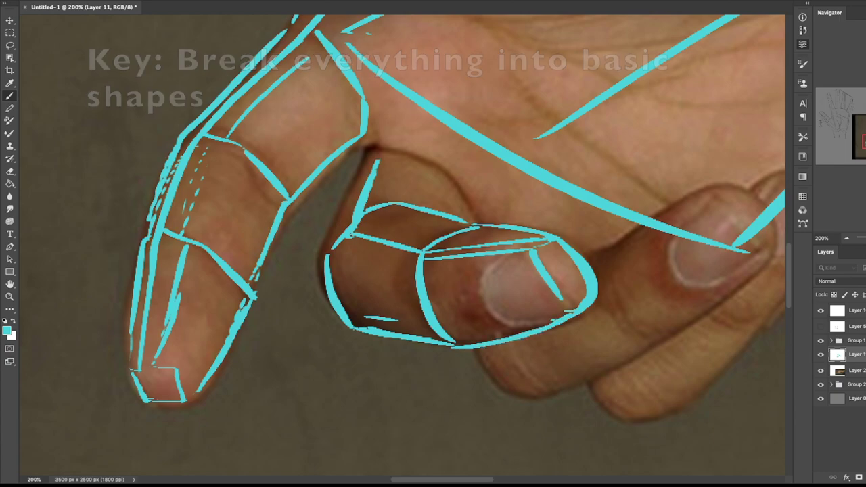
# Step: Block in the middle finger's base segment from the palm down to the bent joint
pyautogui.moveTo(366, 147); pyautogui.dragTo(329, 235)
pyautogui.moveTo(325, 288); pyautogui.dragTo(334, 228)
pyautogui.moveTo(366, 148); pyautogui.dragTo(413, 150)
pyautogui.moveTo(428, 162); pyautogui.dragTo(467, 215)
# Step: Outline the ring and little fingers behind the middle finger and mark the ring finger's joint
pyautogui.moveTo(467, 216); pyautogui.dragTo(281, 217)
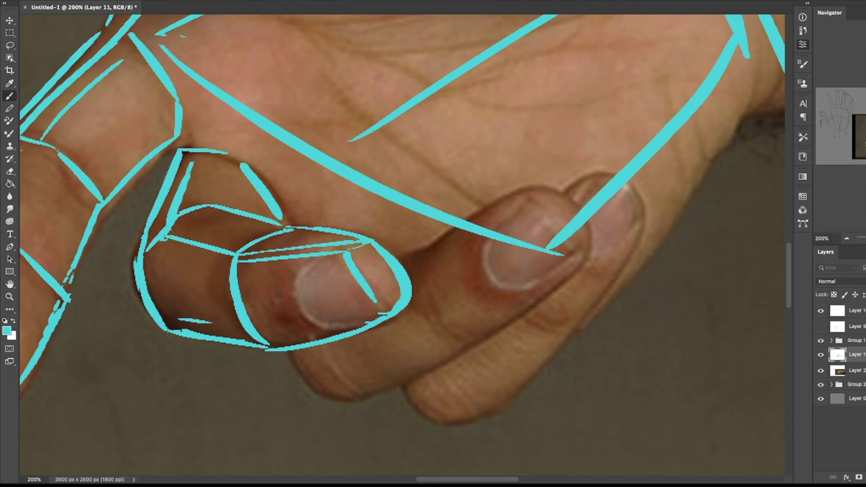
pyautogui.moveTo(399, 259)
pyautogui.mouseDown()
pyautogui.moveTo(518, 191)
pyautogui.moveTo(551, 190)
pyautogui.mouseUp()
pyautogui.moveTo(417, 277); pyautogui.dragTo(459, 334)
pyautogui.hotkey('ctrl', '-')
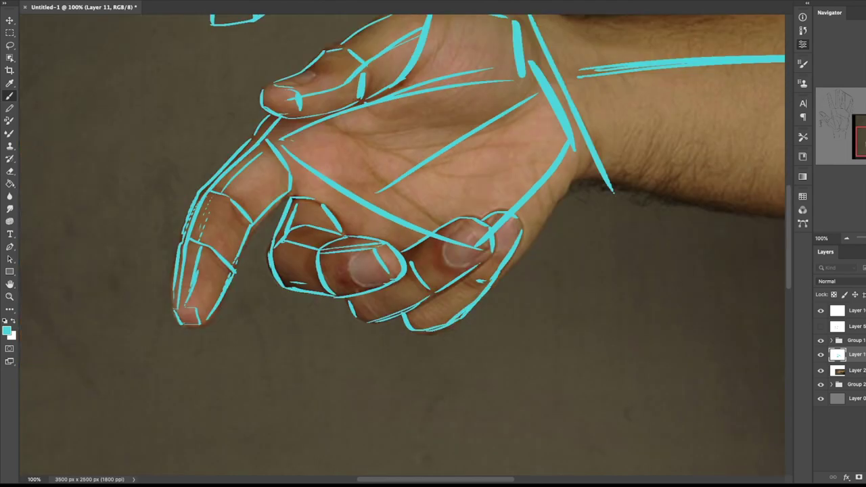
# Step: Try extra strokes across the curled fingers and along the index finger
pyautogui.moveTo(289, 249)
pyautogui.mouseDown()
pyautogui.moveTo(303, 228)
pyautogui.moveTo(336, 267)
pyautogui.mouseUp()
pyautogui.hotkey('ctrl', 'z')
pyautogui.moveTo(373, 262)
pyautogui.mouseDown()
pyautogui.moveTo(327, 275)
pyautogui.moveTo(315, 219)
pyautogui.mouseUp()
pyautogui.moveTo(305, 269); pyautogui.dragTo(342, 272)
pyautogui.moveTo(266, 184); pyautogui.dragTo(212, 281)
pyautogui.hotkey('ctrl', 'z')
pyautogui.hotkey('ctrl', 'z')
pyautogui.hotkey('ctrl', 'z')
pyautogui.hotkey('ctrl', 'z')
# Step: Hide the cyan construction layer and examine the bare hand photo
pyautogui.keyDown('alt'); pyautogui.click(319, 268); pyautogui.keyUp('alt')
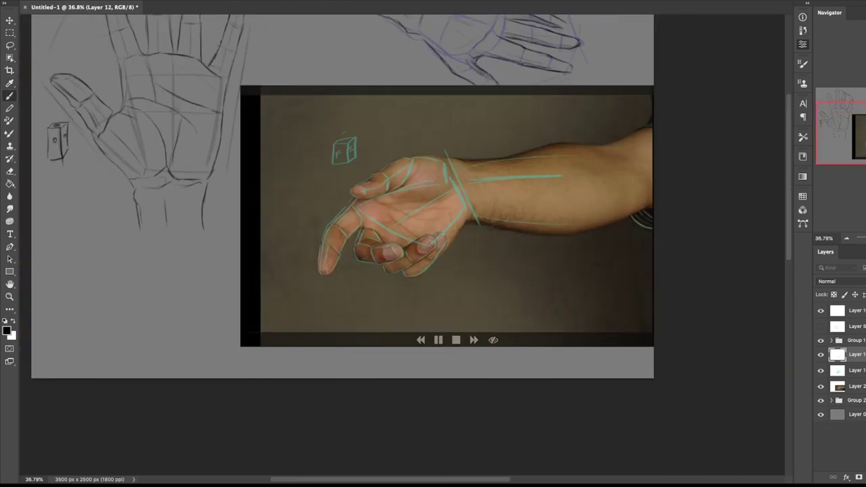
pyautogui.hotkey('ctrl', '+')
pyautogui.hotkey('ctrl', '+')
pyautogui.click(820, 371)
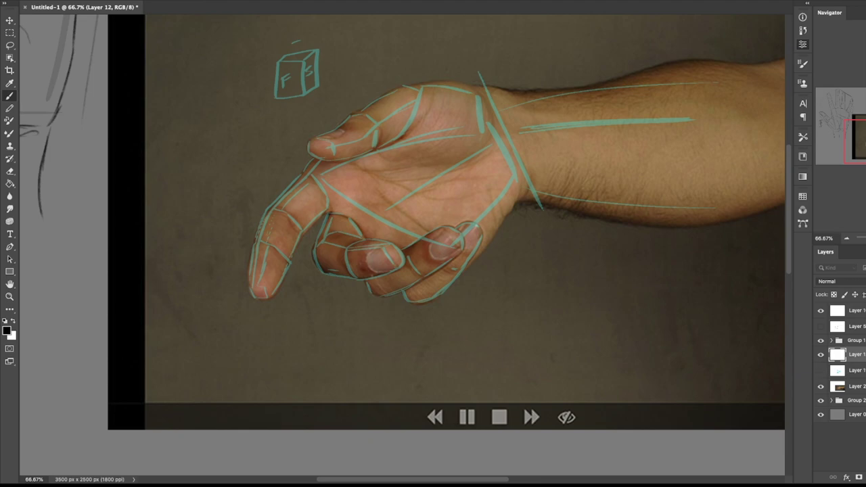
pyautogui.moveTo(406, 244); pyautogui.dragTo(460, 263)
pyautogui.click(820, 386)
pyautogui.click(820, 386)
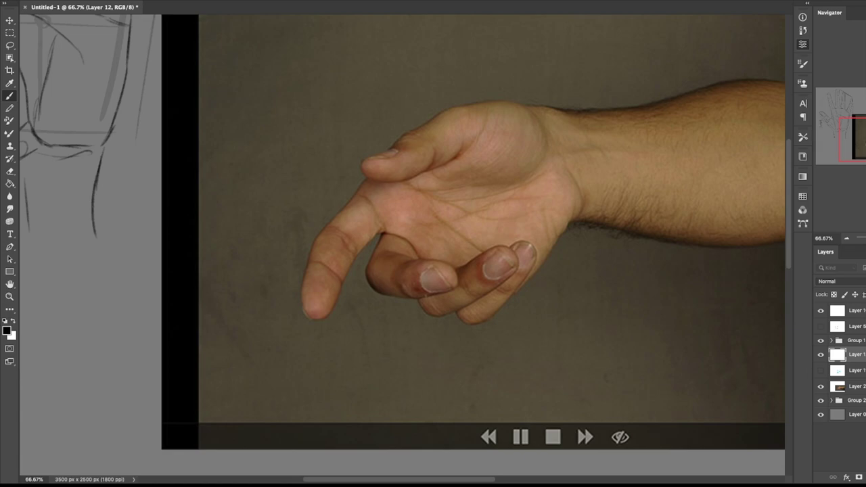
# Step: Try sketching the curves of the thumb mound and the heel of the palm in black over the photo
pyautogui.moveTo(528, 112)
pyautogui.mouseDown()
pyautogui.moveTo(539, 172)
pyautogui.moveTo(510, 180)
pyautogui.mouseUp()
pyautogui.moveTo(422, 183)
pyautogui.mouseDown()
pyautogui.moveTo(445, 191)
pyautogui.moveTo(497, 180)
pyautogui.mouseUp()
pyautogui.moveTo(442, 190); pyautogui.dragTo(491, 182)
pyautogui.moveTo(545, 162)
pyautogui.mouseDown()
pyautogui.moveTo(516, 180)
pyautogui.moveTo(570, 183)
pyautogui.moveTo(565, 154)
pyautogui.mouseUp()
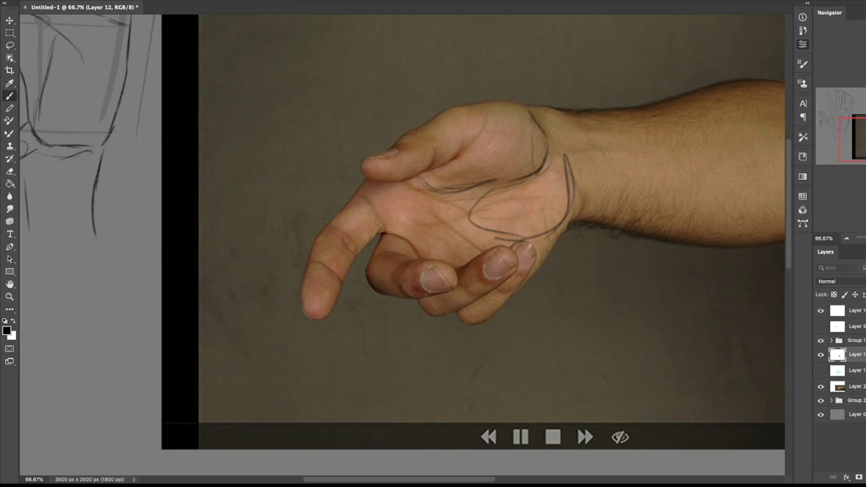
pyautogui.press('super+z')
pyautogui.press('super+z')
pyautogui.press('super+z')
pyautogui.press('super+z')
pyautogui.press('super+z')
# Step: Show the cyan construction, make its layer active and compare it with the photo hidden and shown
pyautogui.click(820, 386)
pyautogui.click(820, 370)
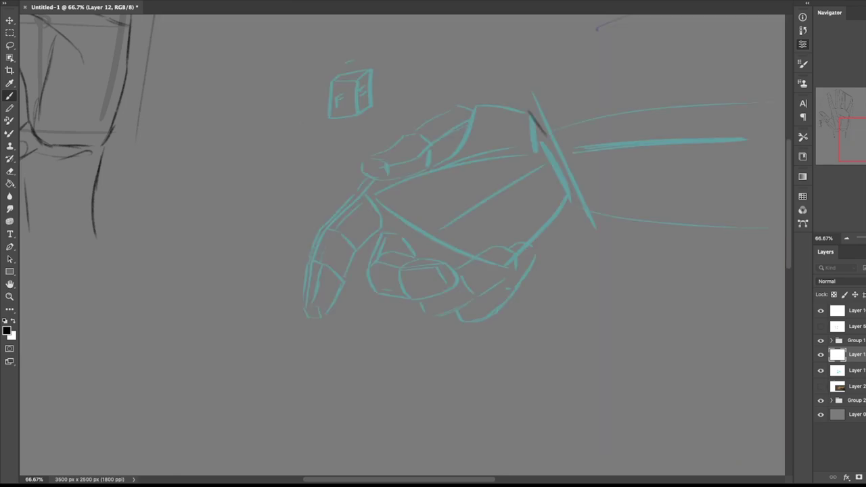
pyautogui.click(854, 371)
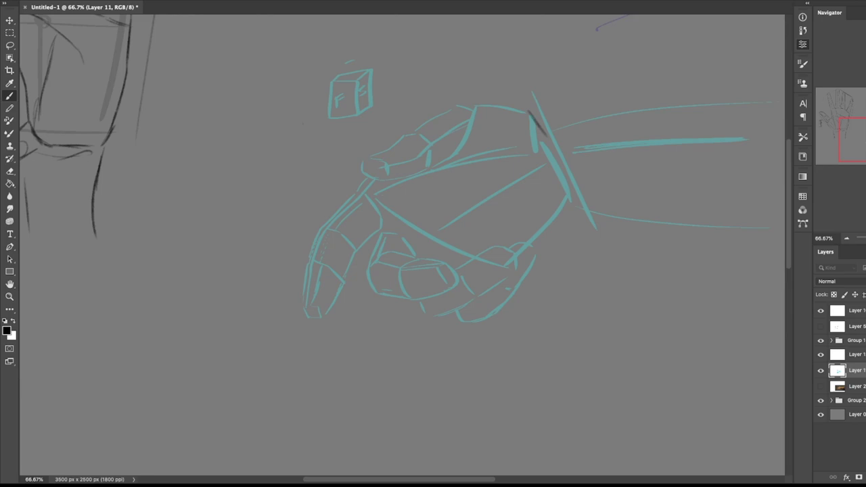
pyautogui.click(821, 386)
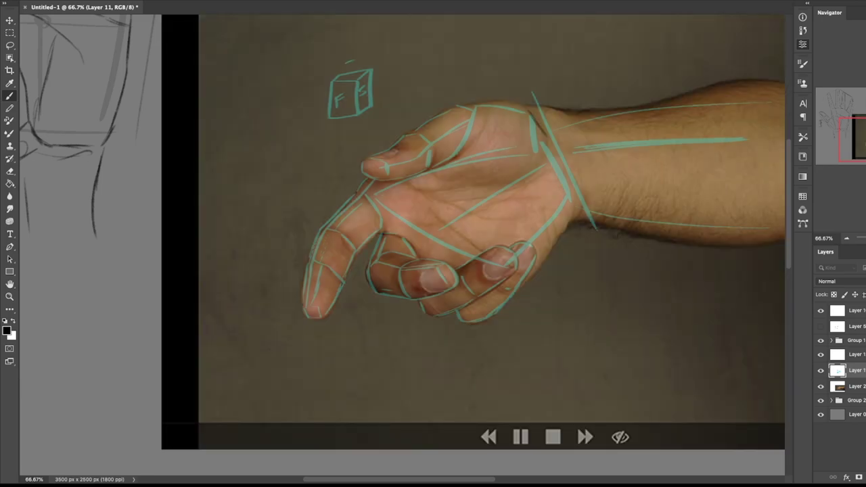
pyautogui.click(820, 386)
pyautogui.scroll(-10, 402, 243)
pyautogui.scroll(10, 402, 244)
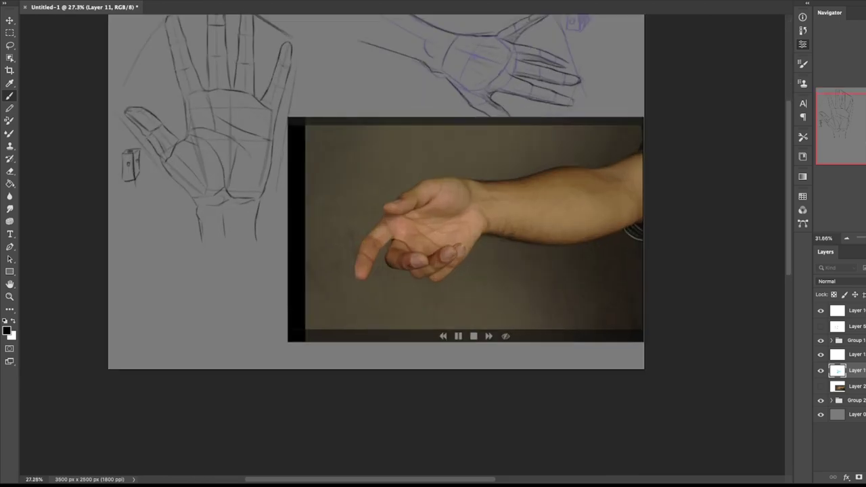
pyautogui.click(820, 386)
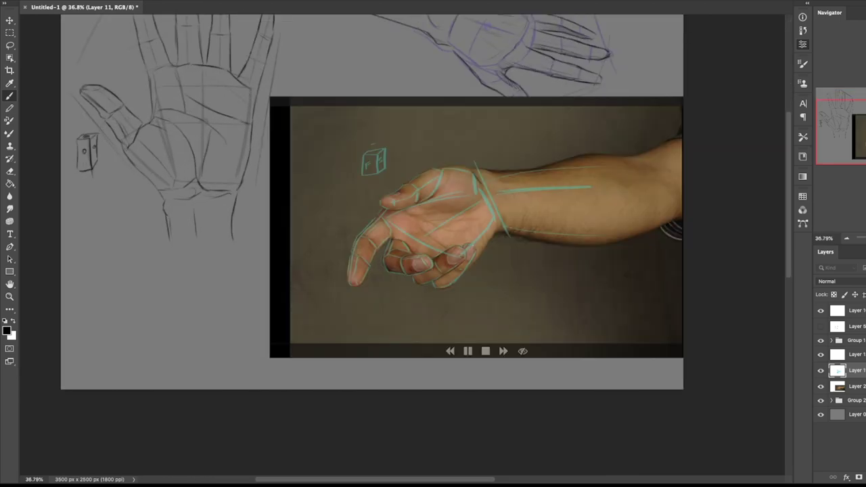
# Step: Try moving the construction drawing down and away from the photographed hand, and undo the move
pyautogui.press('super+t')
pyautogui.moveTo(479, 214)
pyautogui.mouseDown()
pyautogui.moveTo(511, 324)
pyautogui.moveTo(574, 326)
pyautogui.moveTo(569, 316)
pyautogui.mouseUp()
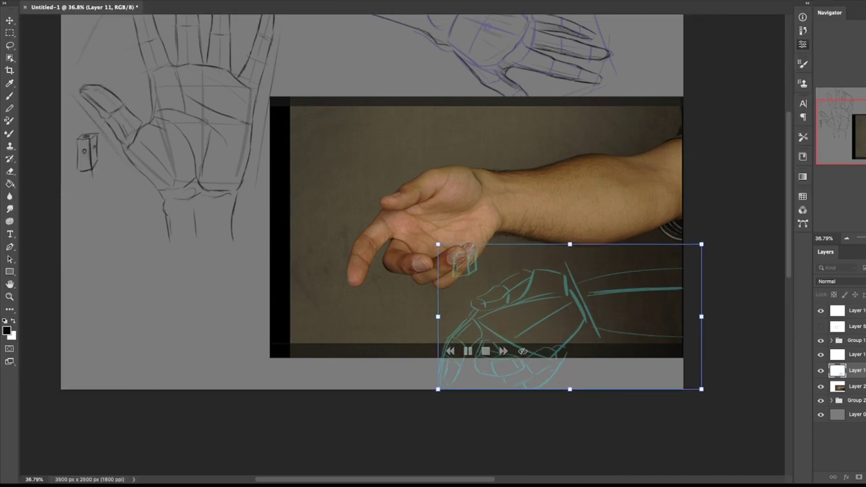
pyautogui.press('super+z')
pyautogui.press('Return')
# Step: Check the construction against the photo by toggling its visibility, and make Layer 12 above it active
pyautogui.click(854, 386)
pyautogui.click(855, 371)
pyautogui.click(821, 370)
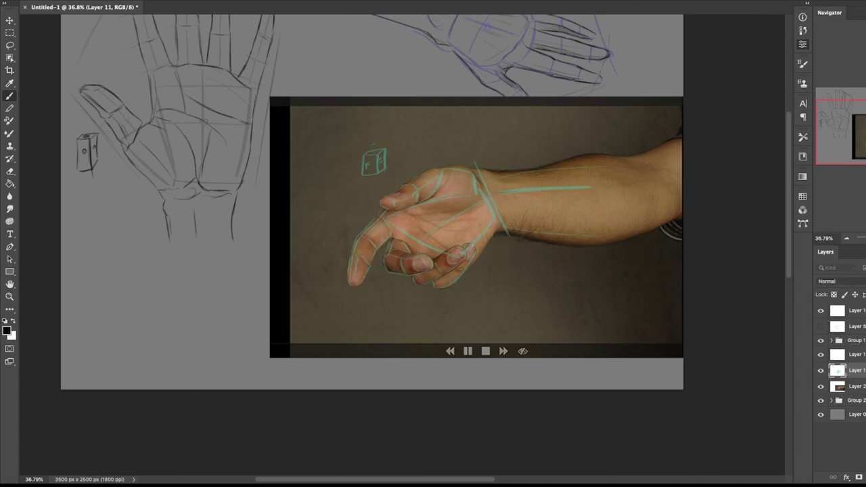
pyautogui.click(820, 370)
pyautogui.click(820, 371)
pyautogui.click(855, 354)
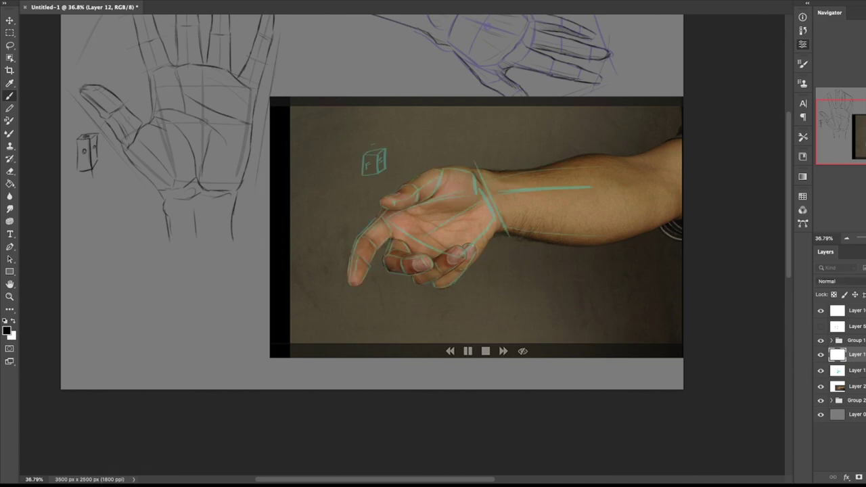
# Step: Try sketching the top of the thumb and its mound in black with the cyan construction hidden, and undo the strokes
pyautogui.press('super+plus')
pyautogui.press('super+plus')
pyautogui.press('super+plus')
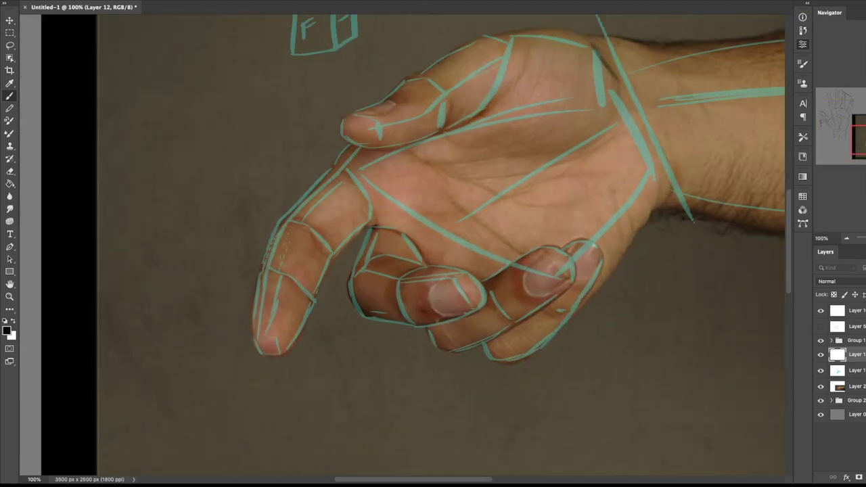
pyautogui.moveTo(433, 230); pyautogui.dragTo(456, 267)
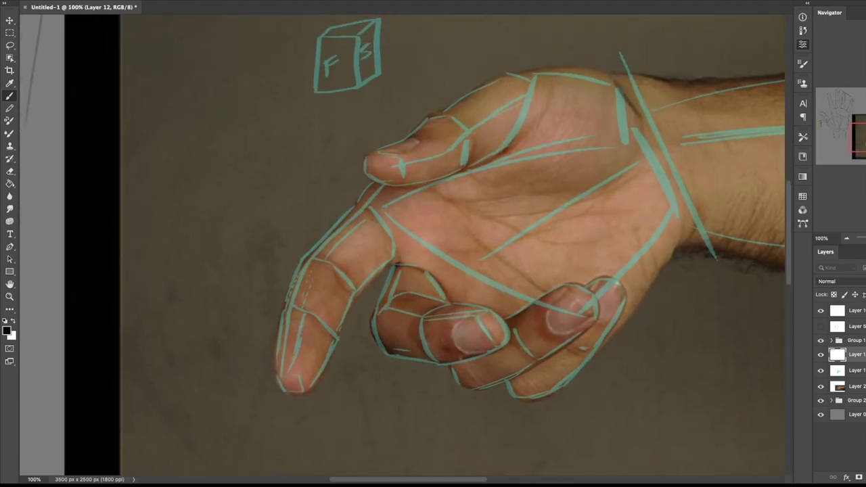
pyautogui.click(821, 370)
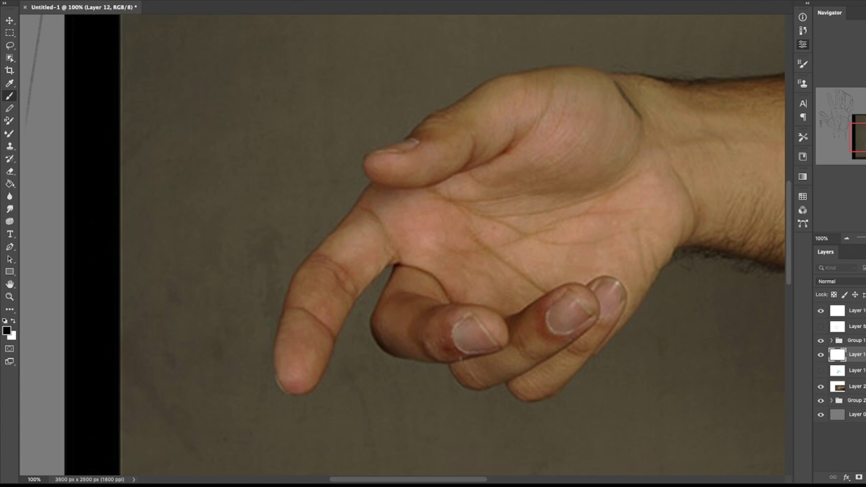
pyautogui.moveTo(422, 155)
pyautogui.mouseDown()
pyautogui.moveTo(511, 98)
pyautogui.moveTo(561, 88)
pyautogui.mouseUp()
pyautogui.moveTo(480, 94); pyautogui.dragTo(427, 126)
pyautogui.press('super+z')
pyautogui.press('super+z')
pyautogui.click(821, 370)
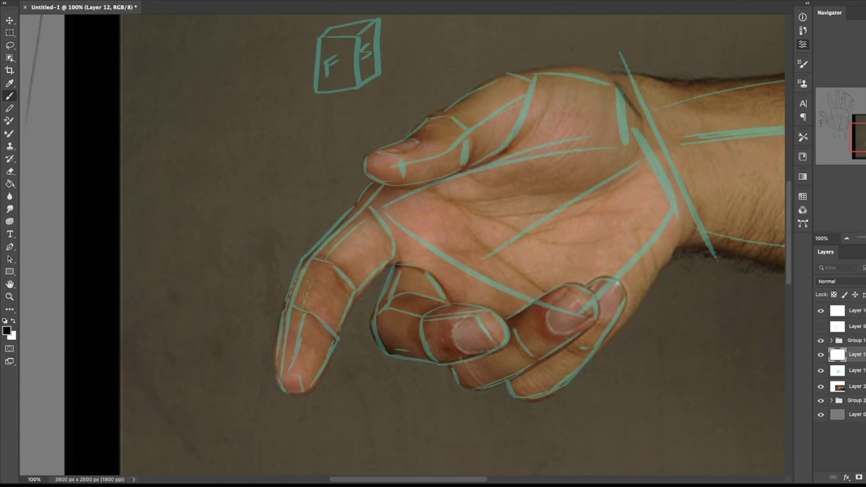
# Step: Hide the cyan construction and draw the thumb's outline, joint creases and upper mound contour in black over the photo
pyautogui.moveTo(447, 230); pyautogui.dragTo(382, 254)
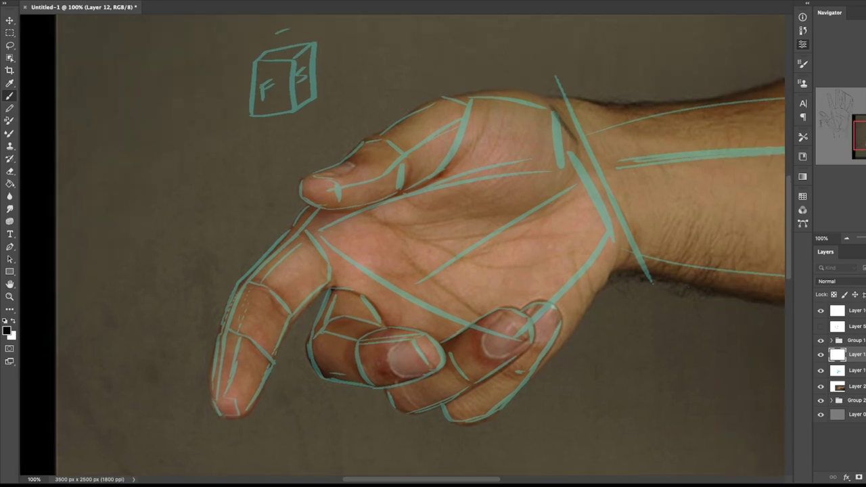
pyautogui.click(855, 370)
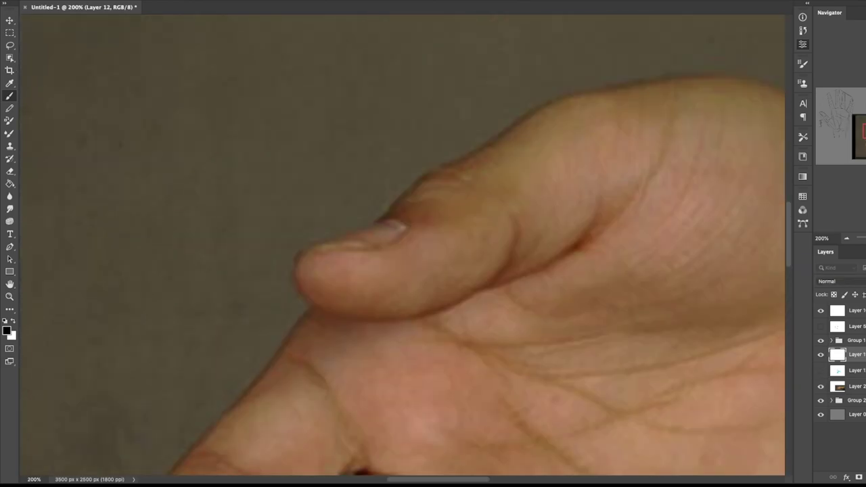
pyautogui.moveTo(399, 260); pyautogui.dragTo(473, 226)
pyautogui.press('super+minus')
pyautogui.moveTo(433, 208); pyautogui.dragTo(459, 234)
pyautogui.moveTo(410, 216); pyautogui.dragTo(351, 257)
pyautogui.moveTo(351, 258); pyautogui.dragTo(457, 243)
pyautogui.moveTo(424, 207); pyautogui.dragTo(501, 170)
pyautogui.moveTo(499, 225); pyautogui.dragTo(456, 261)
pyautogui.moveTo(477, 219)
pyautogui.mouseDown()
pyautogui.moveTo(531, 201)
pyautogui.moveTo(513, 234)
pyautogui.mouseUp()
pyautogui.moveTo(514, 271); pyautogui.dragTo(400, 216)
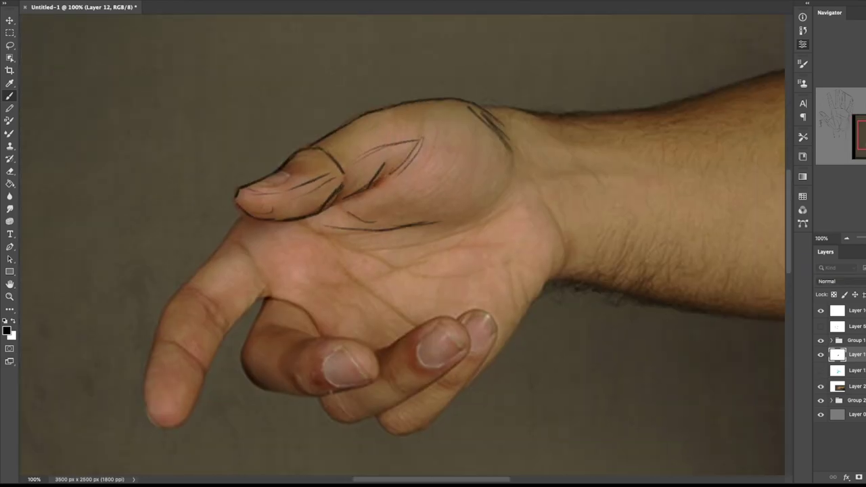
# Step: Draw the edge of the thumb mound and the index finger's outline with its base crease in black
pyautogui.moveTo(518, 146); pyautogui.dragTo(482, 214)
pyautogui.moveTo(406, 271); pyautogui.dragTo(480, 224)
pyautogui.moveTo(316, 184); pyautogui.dragTo(265, 246)
pyautogui.moveTo(236, 293)
pyautogui.mouseDown()
pyautogui.moveTo(222, 379)
pyautogui.moveTo(265, 376)
pyautogui.mouseUp()
pyautogui.moveTo(315, 202); pyautogui.dragTo(344, 248)
# Step: Draw the overlapping outlines and joints of the curled middle, ring and little fingers in black
pyautogui.moveTo(380, 298); pyautogui.dragTo(429, 300)
pyautogui.moveTo(369, 312); pyautogui.dragTo(428, 309)
pyautogui.moveTo(431, 311); pyautogui.dragTo(443, 336)
pyautogui.moveTo(348, 286); pyautogui.dragTo(388, 297)
pyautogui.moveTo(329, 290); pyautogui.dragTo(316, 324)
pyautogui.moveTo(449, 315); pyautogui.dragTo(516, 279)
pyautogui.moveTo(517, 278); pyautogui.dragTo(545, 317)
pyautogui.moveTo(505, 343); pyautogui.dragTo(433, 378)
pyautogui.moveTo(564, 307); pyautogui.dragTo(526, 358)
# Step: Add the palm, wrist and forearm lines, and finish the curled fingers with the photo hidden
pyautogui.moveTo(413, 227); pyautogui.dragTo(480, 276)
pyautogui.moveTo(439, 210)
pyautogui.mouseDown()
pyautogui.moveTo(491, 241)
pyautogui.moveTo(348, 239)
pyautogui.mouseUp()
pyautogui.moveTo(508, 204); pyautogui.dragTo(421, 328)
pyautogui.press('super+minus')
pyautogui.moveTo(433, 203); pyautogui.dragTo(412, 228)
pyautogui.click(820, 386)
pyautogui.moveTo(338, 343); pyautogui.dragTo(382, 317)
pyautogui.moveTo(340, 311); pyautogui.dragTo(410, 283)
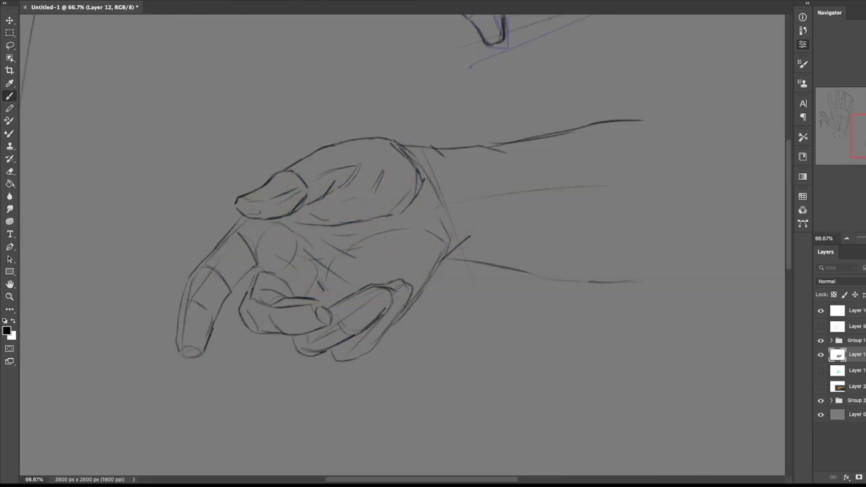
# Step: Show the cyan construction, duplicate the black line drawing on Layer 12, and check the drawing by toggling its visibility
pyautogui.click(820, 370)
pyautogui.moveTo(591, 240); pyautogui.dragTo(541, 241)
pyautogui.press('super+j')
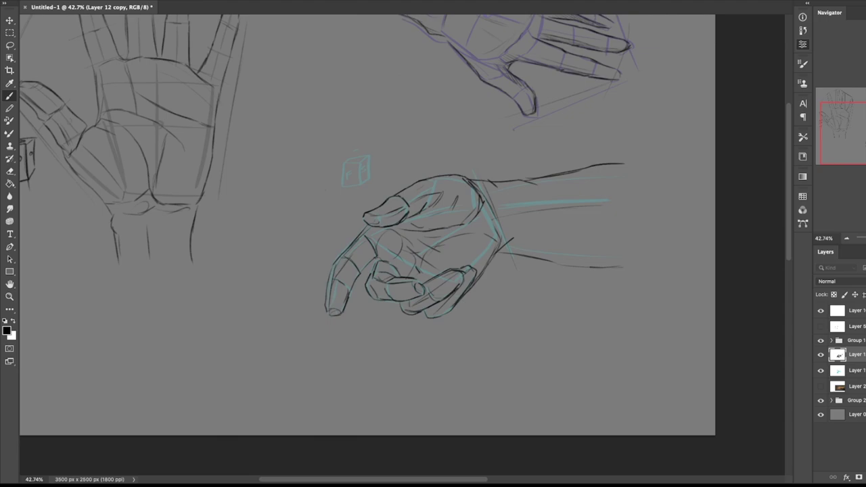
pyautogui.scroll(-2, 402, 245)
pyautogui.click(820, 354)
pyautogui.click(820, 354)
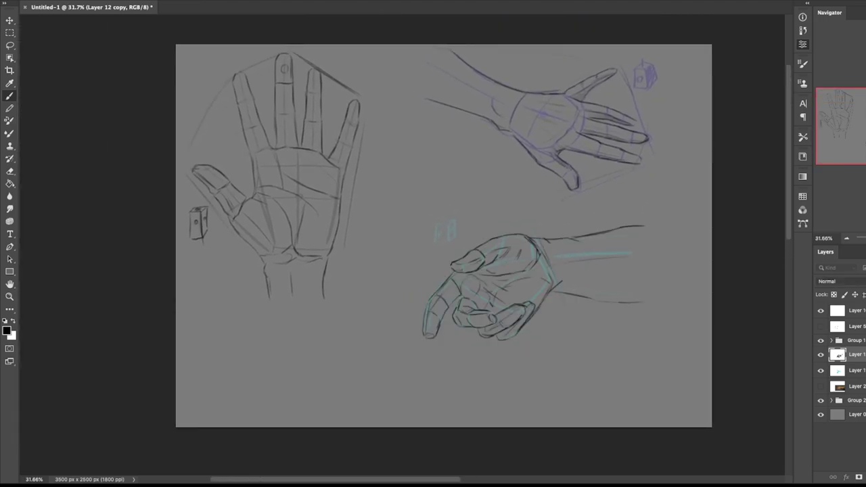
# Step: Make the cyan construction on Layer 11 more opaque and compare it with the photo, with the black drawing hidden
pyautogui.click(855, 370)
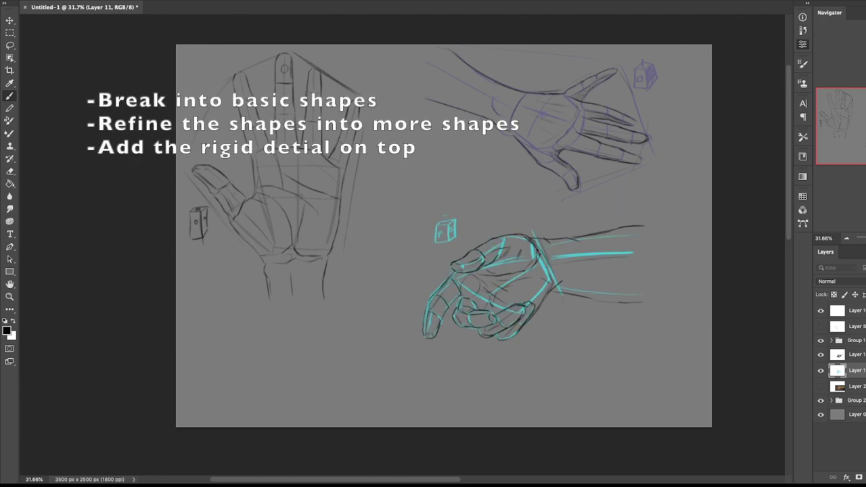
pyautogui.click(820, 354)
pyautogui.click(820, 386)
pyautogui.click(821, 370)
pyautogui.click(820, 370)
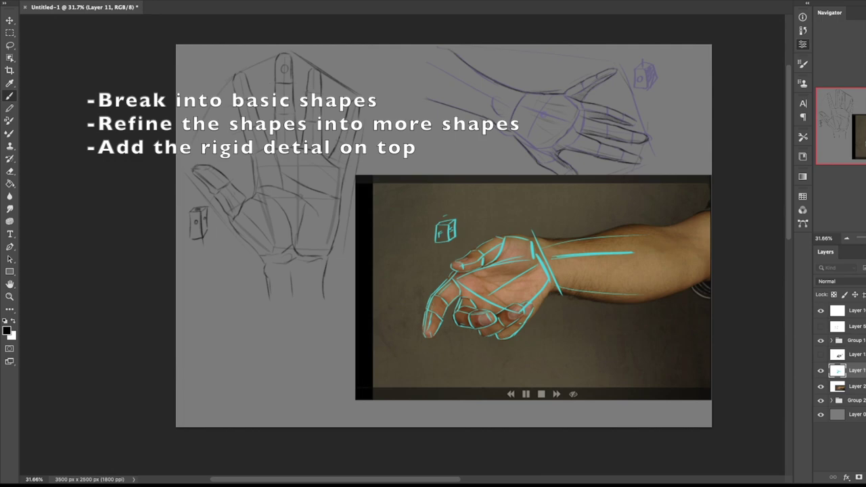
# Step: Compare the black line drawing, the cyan construction and the photo by toggling their layers' visibility
pyautogui.click(820, 386)
pyautogui.click(821, 354)
pyautogui.click(820, 370)
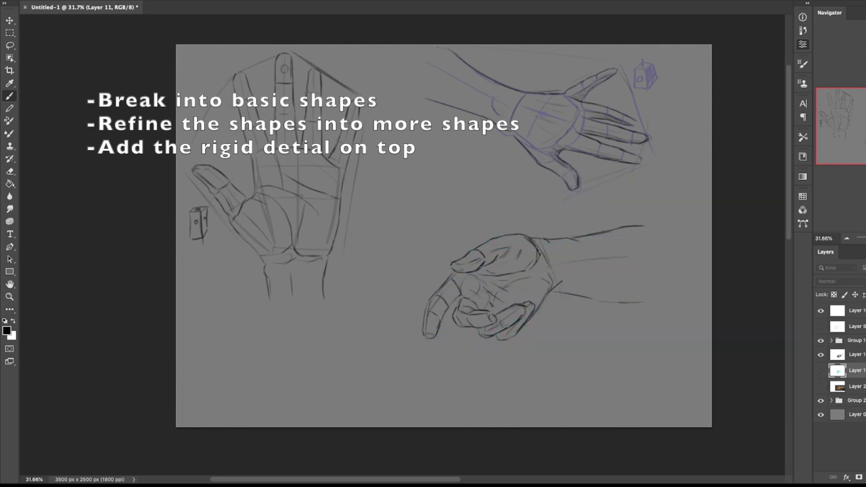
pyautogui.click(820, 354)
pyautogui.click(820, 369)
pyautogui.click(821, 370)
pyautogui.click(820, 386)
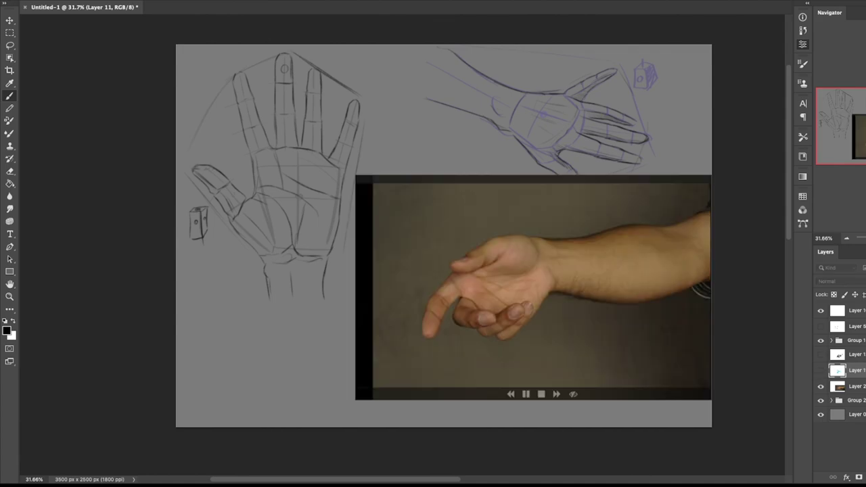
pyautogui.click(821, 355)
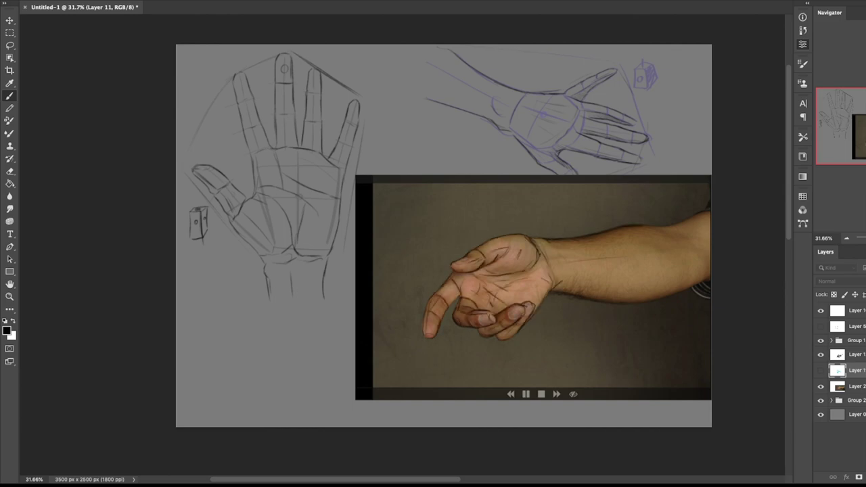
# Step: Fade the photo on Layer 2 and hide it, and compare the black drawing with the cyan construction shown and hidden
pyautogui.click(856, 386)
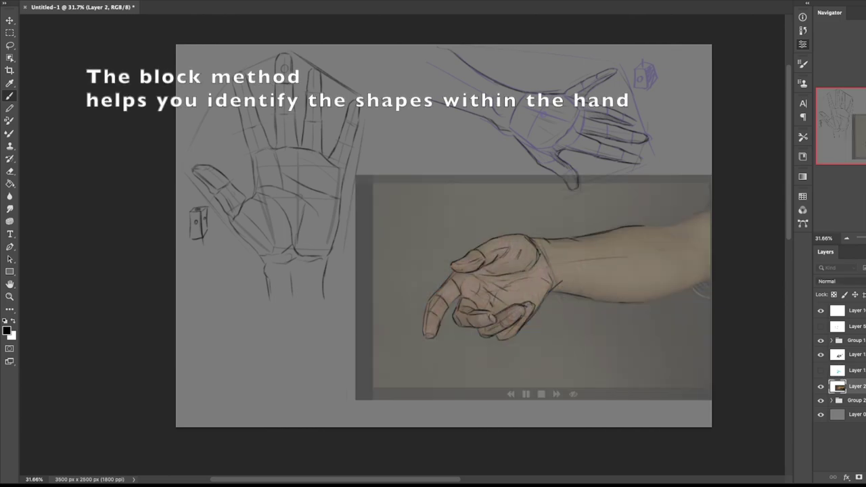
pyautogui.click(821, 386)
pyautogui.click(820, 370)
pyautogui.click(856, 370)
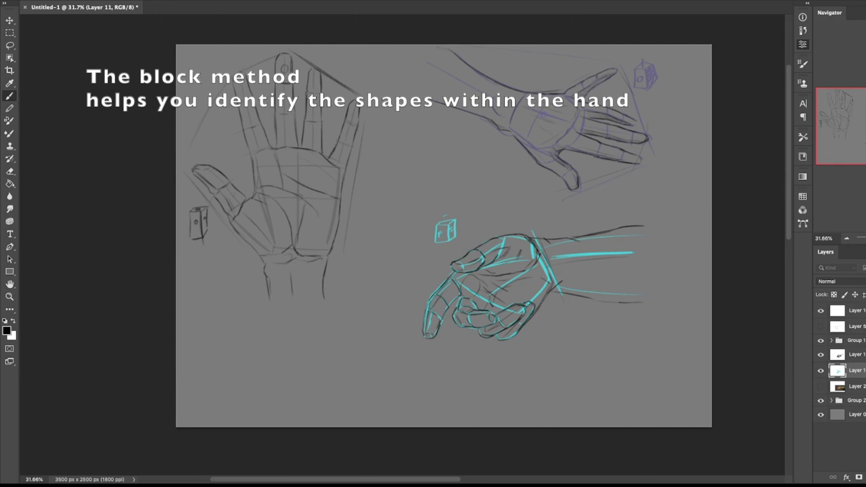
pyautogui.click(821, 370)
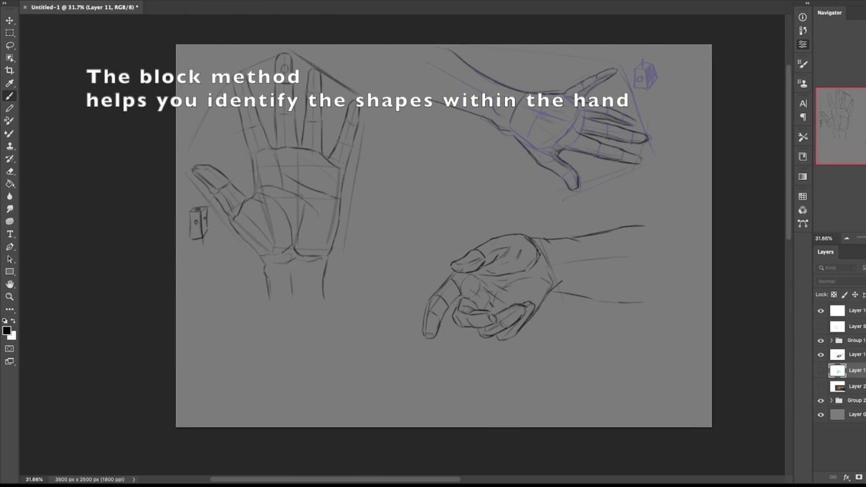
# Step: Hide all the finished hand drawings and both layer groups, leaving an empty grey canvas
pyautogui.scroll(-3, 403, 244)
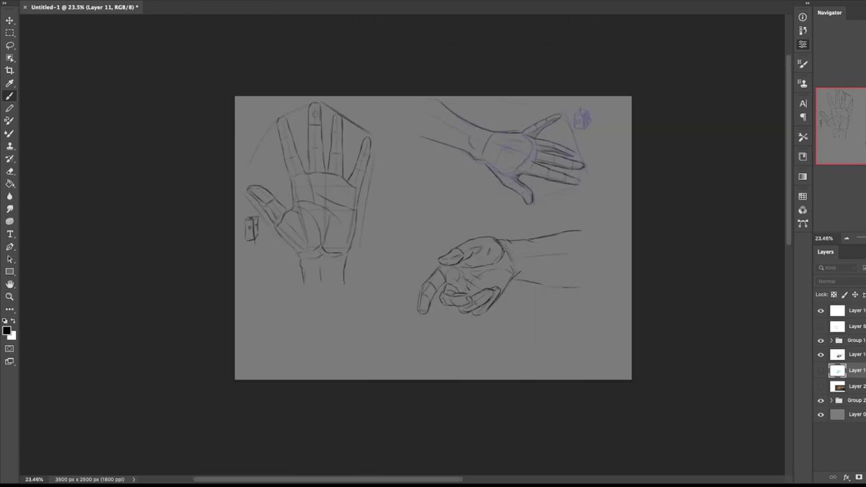
pyautogui.moveTo(821, 355); pyautogui.dragTo(821, 310)
pyautogui.click(821, 310)
pyautogui.click(820, 400)
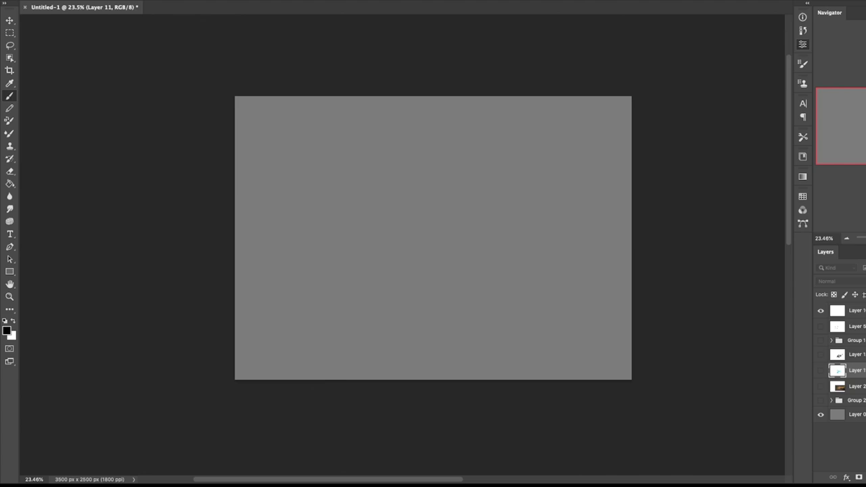
# Step: Paste the photo of a hand holding a pistol, and enlarge and centre it on the canvas
pyautogui.press('super+v')
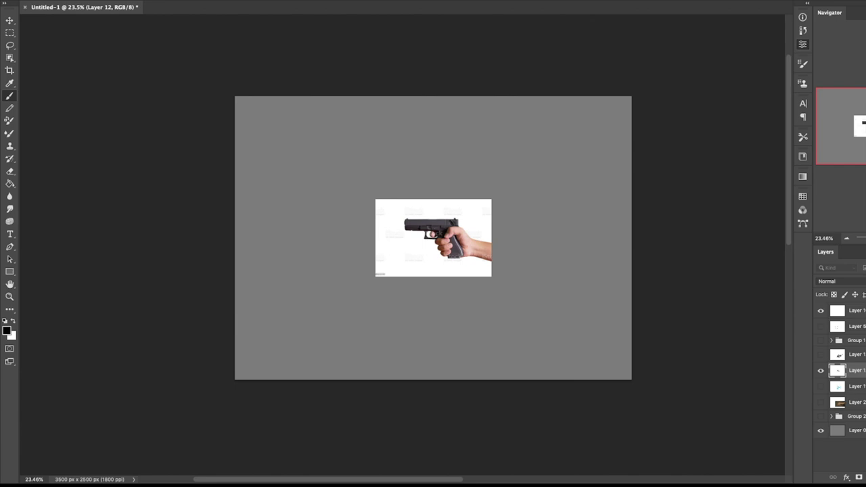
pyautogui.press('super+t')
pyautogui.moveTo(432, 237); pyautogui.dragTo(627, 373)
pyautogui.moveTo(466, 267)
pyautogui.mouseDown()
pyautogui.moveTo(406, 234)
pyautogui.moveTo(423, 238)
pyautogui.mouseUp()
pyautogui.press('Return')
pyautogui.press('b')
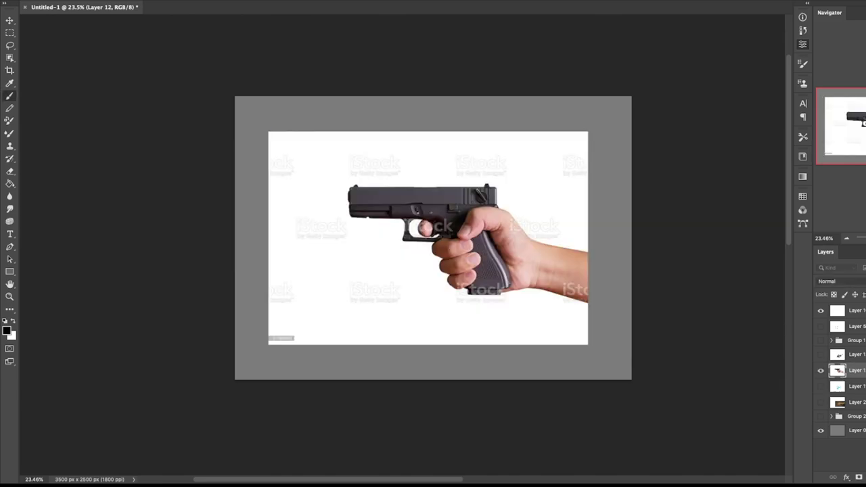
# Step: Set the pistol photo layer's opacity to 40% and move the layer to the top of the stack
pyautogui.press('4')
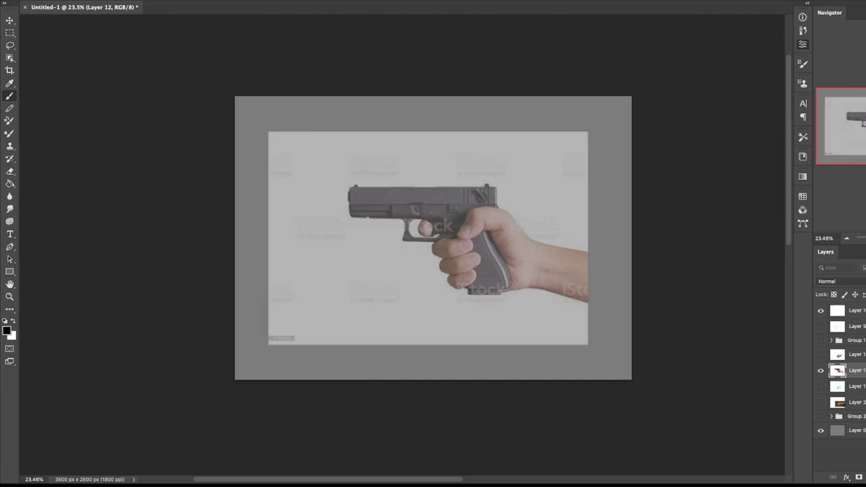
pyautogui.click(821, 371)
pyautogui.click(821, 371)
pyautogui.moveTo(849, 371); pyautogui.dragTo(849, 304)
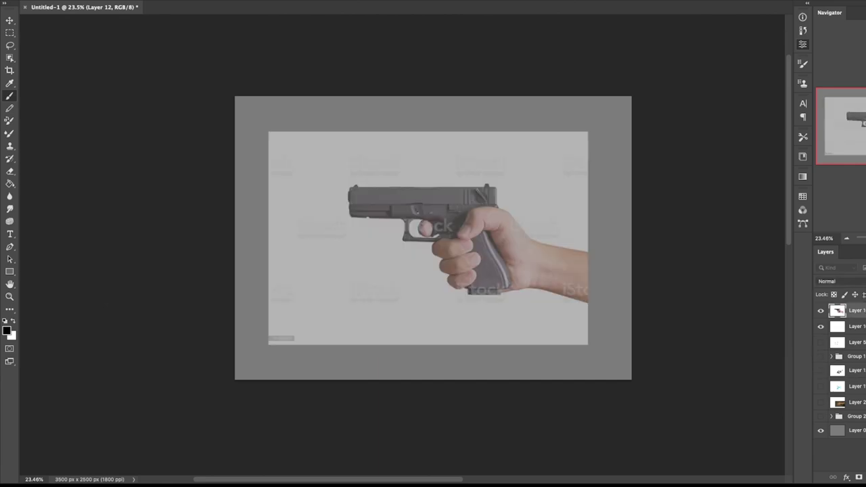
# Step: Create a new layer above the pistol photo and draw the wrist line and forearm axis in orange-red
pyautogui.press('super+shift+alt+n')
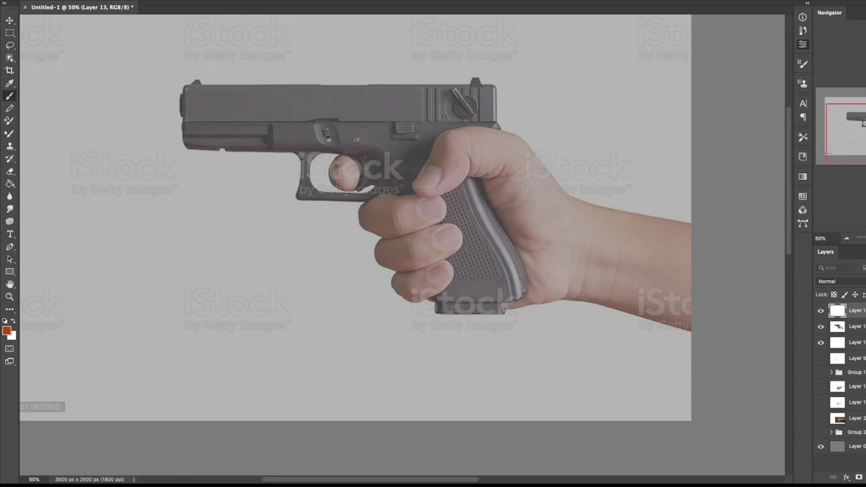
pyautogui.moveTo(587, 166); pyautogui.dragTo(561, 344)
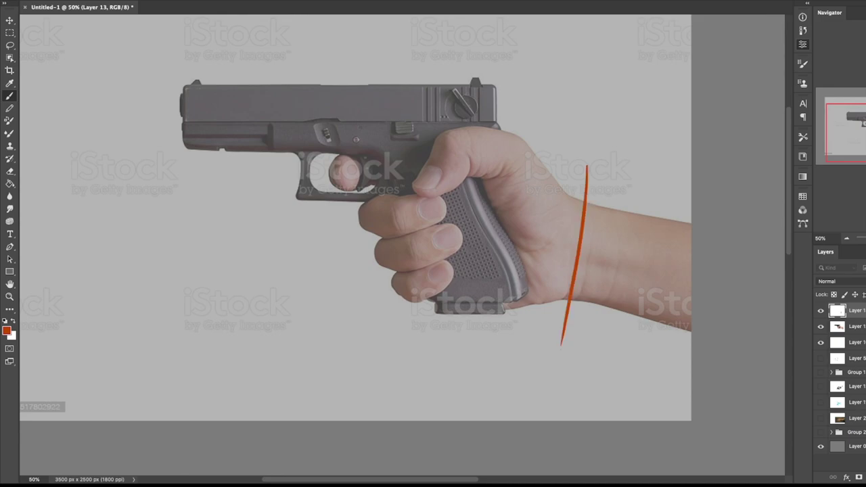
pyautogui.moveTo(581, 255); pyautogui.dragTo(681, 279)
pyautogui.moveTo(515, 131); pyautogui.dragTo(578, 209)
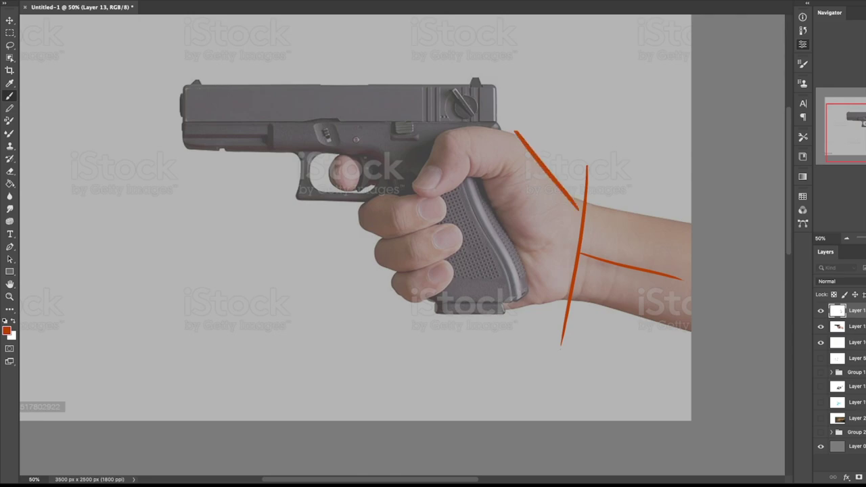
pyautogui.hotkey('ctrl', 'z')
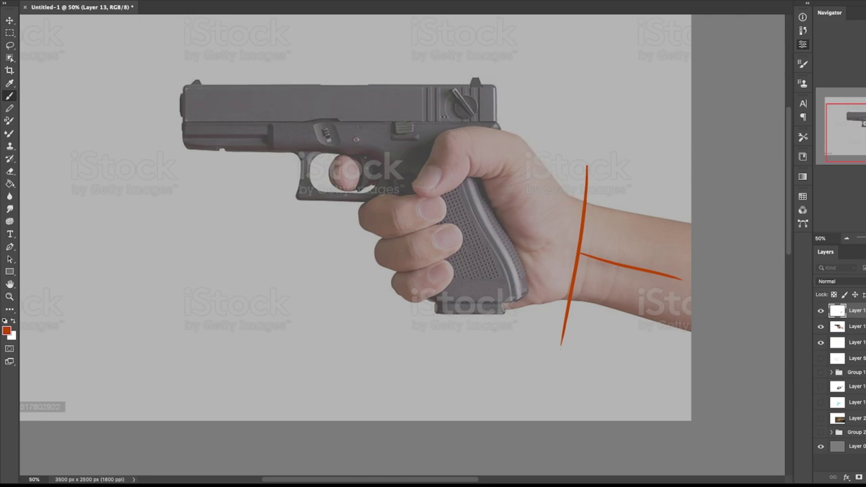
# Step: Draw the five-sided palm block around the pistol grip, from the fingers to the heel of the hand, in orange-red
pyautogui.moveTo(499, 179); pyautogui.dragTo(557, 244)
pyautogui.moveTo(499, 178)
pyautogui.mouseDown()
pyautogui.moveTo(388, 214)
pyautogui.moveTo(439, 300)
pyautogui.mouseUp()
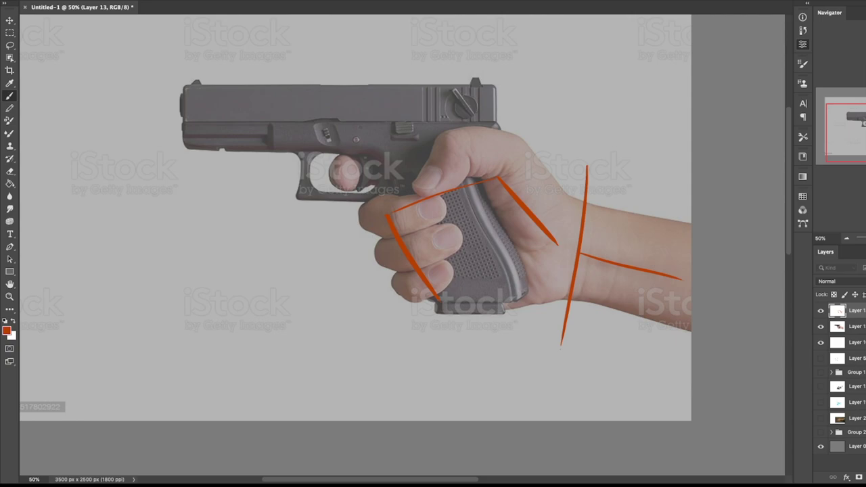
pyautogui.moveTo(557, 245); pyautogui.dragTo(525, 299)
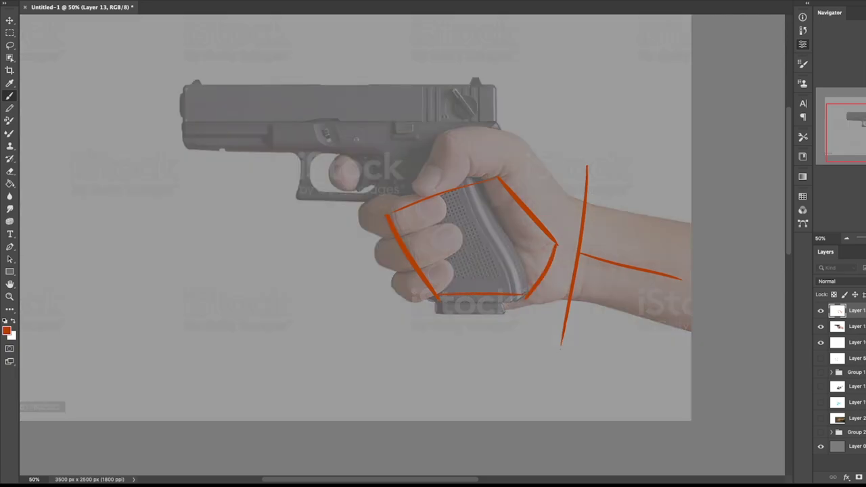
# Step: Block in the base of the thumb between the palm block and the wrist line
pyautogui.moveTo(514, 136); pyautogui.dragTo(560, 184)
pyautogui.moveTo(564, 191); pyautogui.dragTo(566, 228)
pyautogui.moveTo(508, 136); pyautogui.dragTo(500, 168)
pyautogui.moveTo(501, 176); pyautogui.dragTo(553, 229)
pyautogui.moveTo(556, 233); pyautogui.dragTo(566, 225)
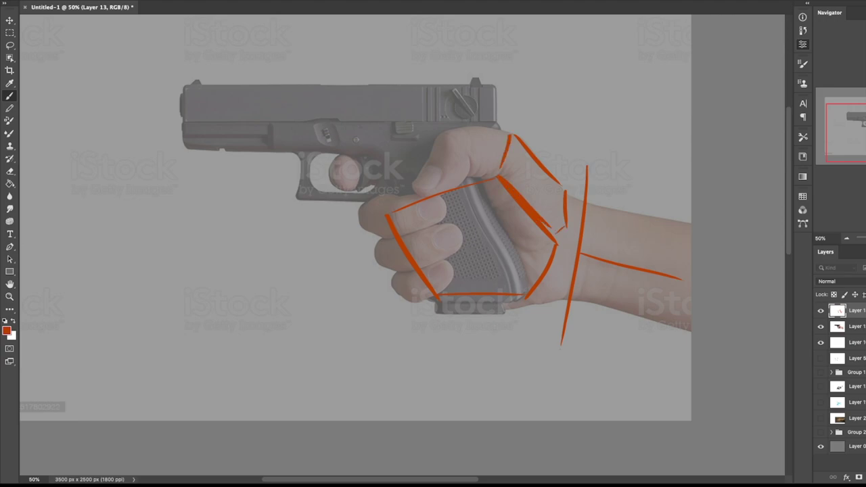
# Step: Block in the bent thumb with straight-edged forms for the tip and middle segment, joining them to its base
pyautogui.scroll(6, 525, 107)
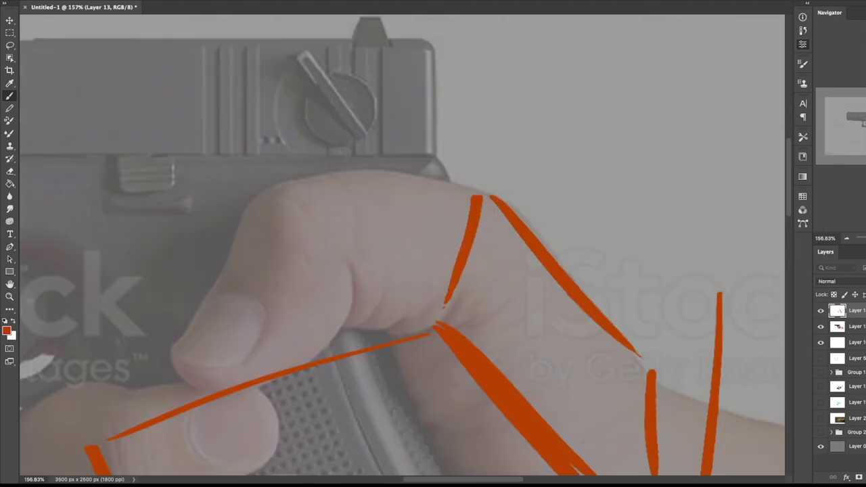
pyautogui.moveTo(379, 270)
pyautogui.mouseDown()
pyautogui.moveTo(528, 196)
pyautogui.moveTo(516, 194)
pyautogui.mouseUp()
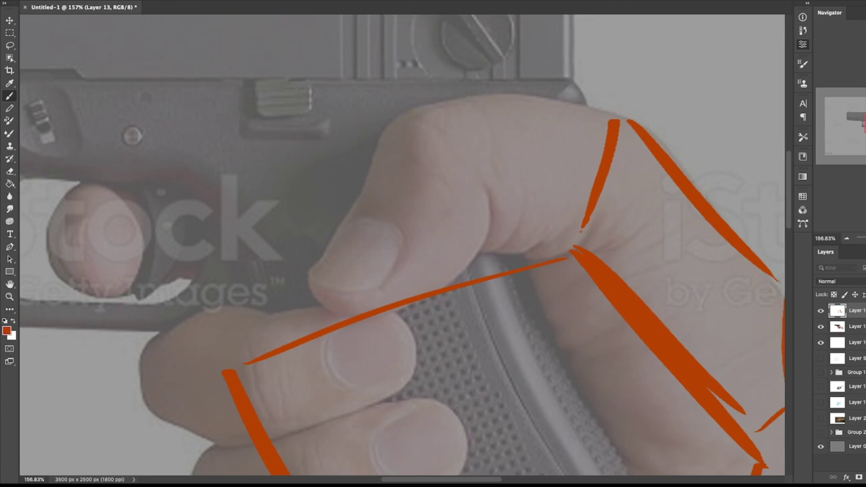
pyautogui.moveTo(376, 302)
pyautogui.mouseDown()
pyautogui.moveTo(465, 164)
pyautogui.moveTo(598, 167)
pyautogui.mouseUp()
pyautogui.moveTo(428, 125); pyautogui.dragTo(464, 161)
pyautogui.moveTo(387, 126)
pyautogui.mouseDown()
pyautogui.moveTo(323, 261)
pyautogui.moveTo(380, 280)
pyautogui.mouseUp()
pyautogui.moveTo(318, 272)
pyautogui.mouseDown()
pyautogui.moveTo(338, 309)
pyautogui.moveTo(403, 301)
pyautogui.moveTo(474, 254)
pyautogui.mouseUp()
pyautogui.moveTo(472, 180)
pyautogui.mouseDown()
pyautogui.moveTo(484, 207)
pyautogui.moveTo(480, 251)
pyautogui.moveTo(568, 250)
pyautogui.mouseUp()
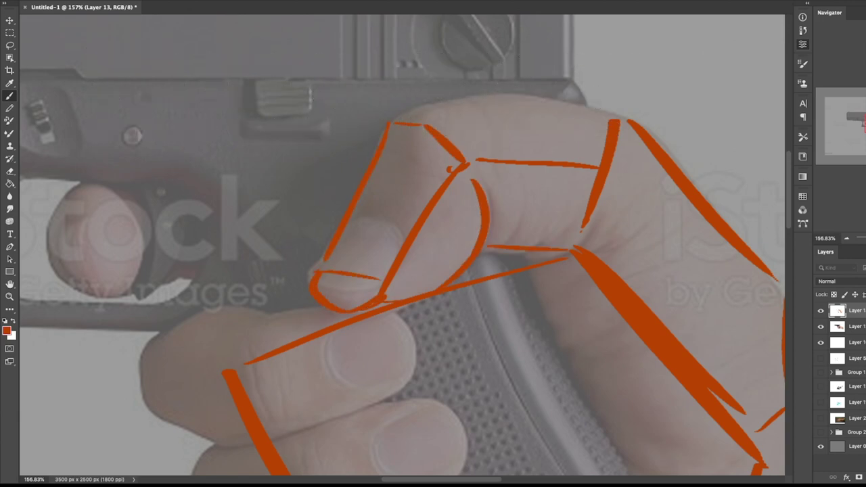
pyautogui.moveTo(396, 121)
pyautogui.mouseDown()
pyautogui.moveTo(498, 96)
pyautogui.moveTo(626, 122)
pyautogui.moveTo(606, 115)
pyautogui.mouseUp()
# Step: Block in the middle finger below the trigger guard, with its top plane, knuckle end, underside and fingertip
pyautogui.moveTo(379, 311)
pyautogui.mouseDown()
pyautogui.moveTo(368, 309)
pyautogui.moveTo(548, 157)
pyautogui.moveTo(498, 161)
pyautogui.mouseUp()
pyautogui.moveTo(310, 172)
pyautogui.mouseDown()
pyautogui.moveTo(368, 187)
pyautogui.moveTo(389, 161)
pyautogui.mouseUp()
pyautogui.moveTo(376, 185); pyautogui.dragTo(456, 173)
pyautogui.moveTo(390, 162); pyautogui.dragTo(438, 156)
pyautogui.moveTo(387, 160); pyautogui.dragTo(350, 156)
pyautogui.moveTo(336, 159)
pyautogui.mouseDown()
pyautogui.moveTo(254, 216)
pyautogui.moveTo(269, 259)
pyautogui.moveTo(343, 295)
pyautogui.moveTo(457, 269)
pyautogui.mouseUp()
pyautogui.moveTo(503, 161); pyautogui.dragTo(533, 180)
pyautogui.moveTo(533, 180); pyautogui.dragTo(528, 226)
pyautogui.moveTo(522, 236); pyautogui.dragTo(433, 275)
pyautogui.moveTo(472, 262); pyautogui.dragTo(522, 246)
pyautogui.moveTo(500, 290); pyautogui.dragTo(494, 174)
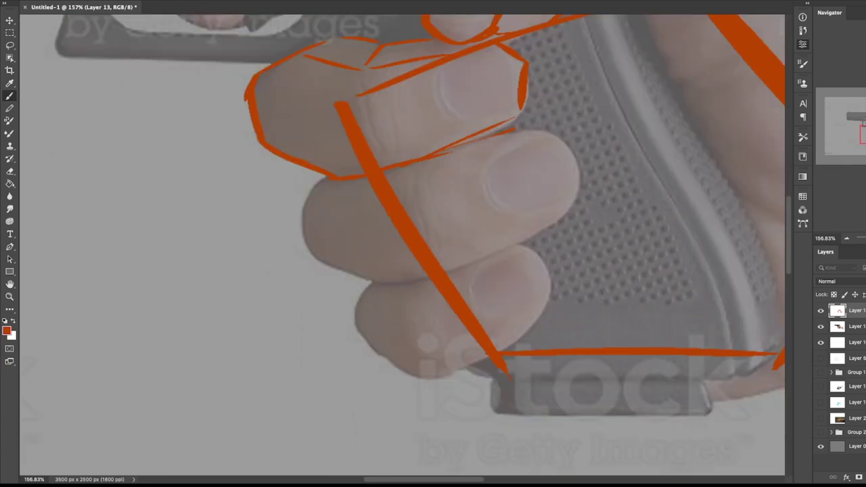
# Step: Block in the ring finger below the middle finger, with its knuckle end, middle joint, fingertip and underside
pyautogui.moveTo(309, 184); pyautogui.dragTo(312, 251)
pyautogui.moveTo(315, 261)
pyautogui.mouseDown()
pyautogui.moveTo(370, 279)
pyautogui.moveTo(420, 272)
pyautogui.mouseUp()
pyautogui.moveTo(408, 173); pyautogui.dragTo(426, 237)
pyautogui.moveTo(417, 202); pyautogui.dragTo(430, 287)
pyautogui.moveTo(408, 176); pyautogui.dragTo(420, 228)
pyautogui.moveTo(419, 170); pyautogui.dragTo(537, 131)
pyautogui.moveTo(539, 135); pyautogui.dragTo(571, 145)
pyautogui.moveTo(571, 145); pyautogui.dragTo(576, 189)
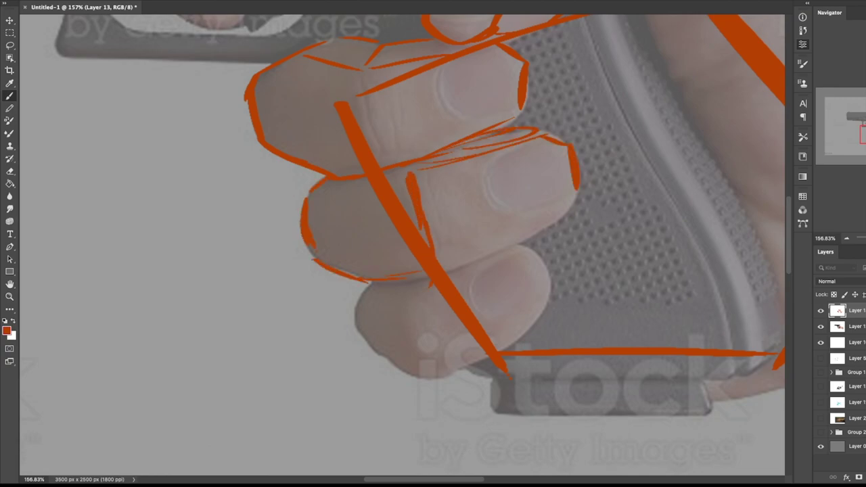
pyautogui.moveTo(447, 264); pyautogui.dragTo(550, 227)
pyautogui.moveTo(572, 184); pyautogui.dragTo(549, 227)
pyautogui.moveTo(449, 274); pyautogui.dragTo(497, 262)
pyautogui.moveTo(460, 291); pyautogui.dragTo(450, 262)
# Step: Block in the little finger at the bottom of the grip, with its knuckle end, top plane, joint line and fingertip
pyautogui.scroll(-1, 403, 243)
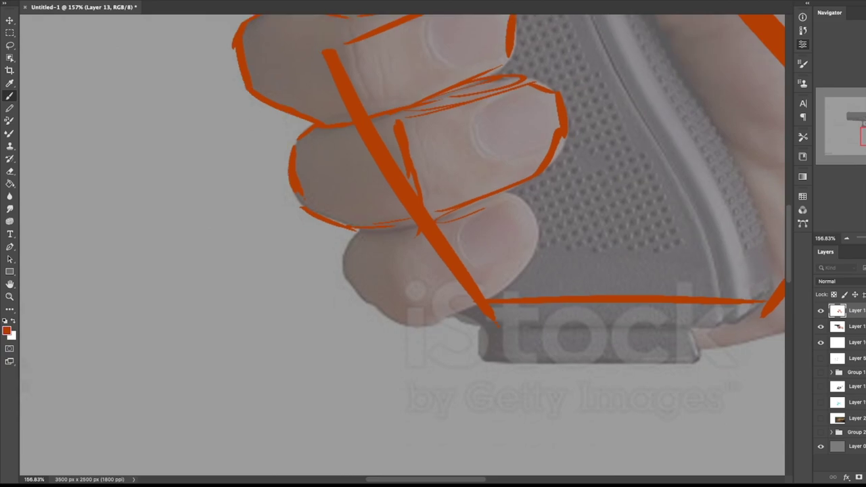
pyautogui.moveTo(352, 248)
pyautogui.mouseDown()
pyautogui.moveTo(384, 252)
pyautogui.moveTo(485, 210)
pyautogui.mouseUp()
pyautogui.moveTo(440, 230); pyautogui.dragTo(472, 215)
pyautogui.moveTo(357, 232)
pyautogui.mouseDown()
pyautogui.moveTo(344, 253)
pyautogui.moveTo(345, 281)
pyautogui.moveTo(413, 314)
pyautogui.mouseUp()
pyautogui.moveTo(391, 249)
pyautogui.mouseDown()
pyautogui.moveTo(412, 309)
pyautogui.moveTo(461, 319)
pyautogui.mouseUp()
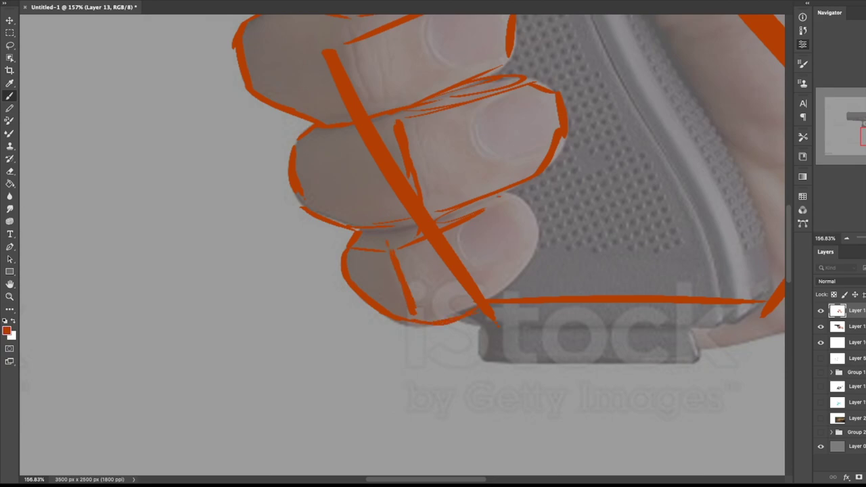
pyautogui.moveTo(499, 197); pyautogui.dragTo(493, 297)
# Step: Hide the pistol photo, set the construction layer's blend mode to Color Burn and sample its dark red line colour
pyautogui.scroll(-10, 402, 244)
pyautogui.click(821, 327)
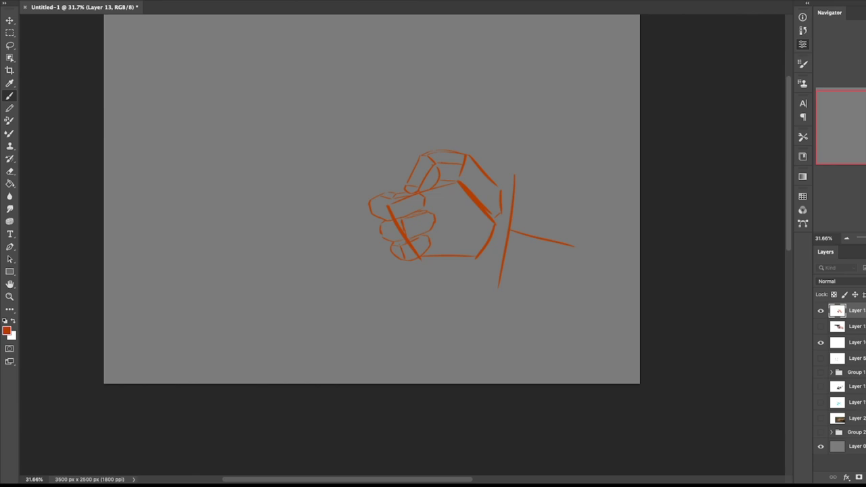
pyautogui.click(836, 281)
pyautogui.click(839, 326)
pyautogui.keyDown('alt'); pyautogui.click(478, 202); pyautogui.keyUp('alt')
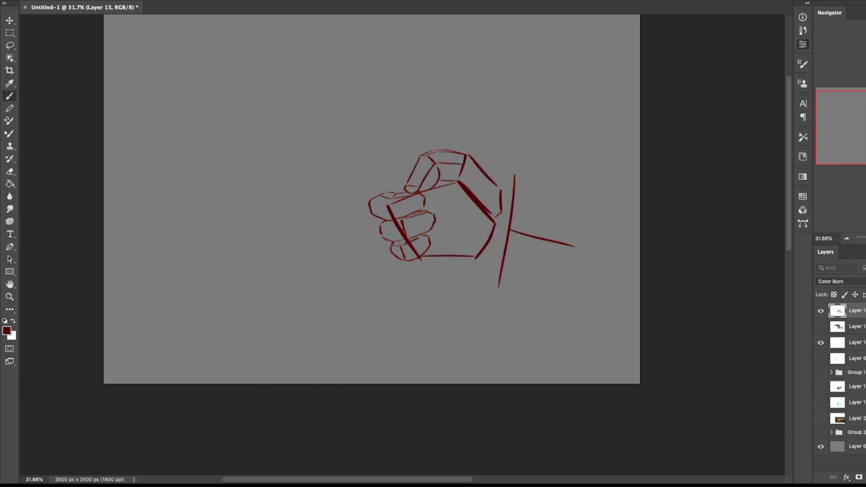
pyautogui.press('super+plus')
pyautogui.press('super+plus')
pyautogui.scroll(5, 460, 237)
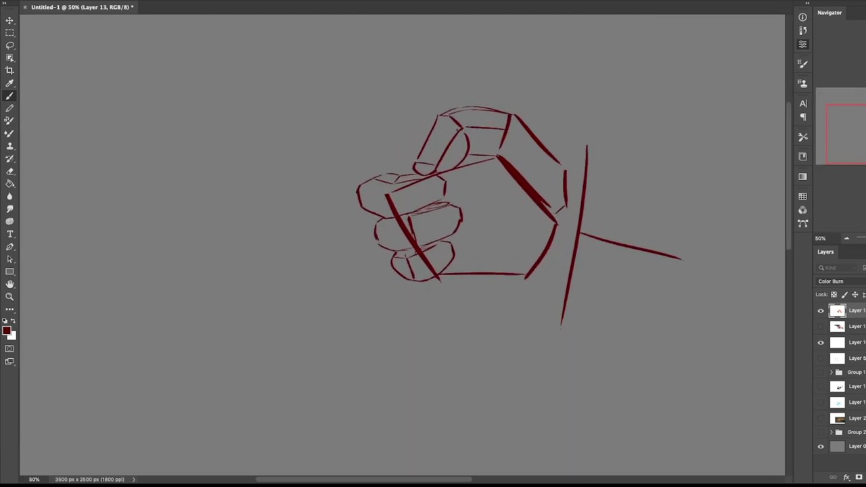
# Step: Show the photo again and block in the pistol's slide, the grip's back edge and the magazine base in black
pyautogui.scroll(-3, 460, 237)
pyautogui.click(821, 327)
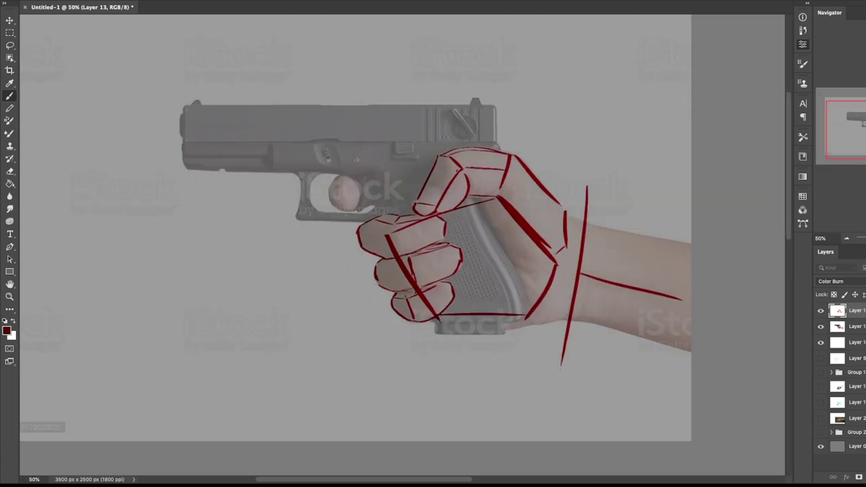
pyautogui.click(851, 327)
pyautogui.click(820, 312)
pyautogui.click(820, 311)
pyautogui.click(850, 311)
pyautogui.scroll(-3, 433, 244)
pyautogui.hscroll(-2, 433, 243)
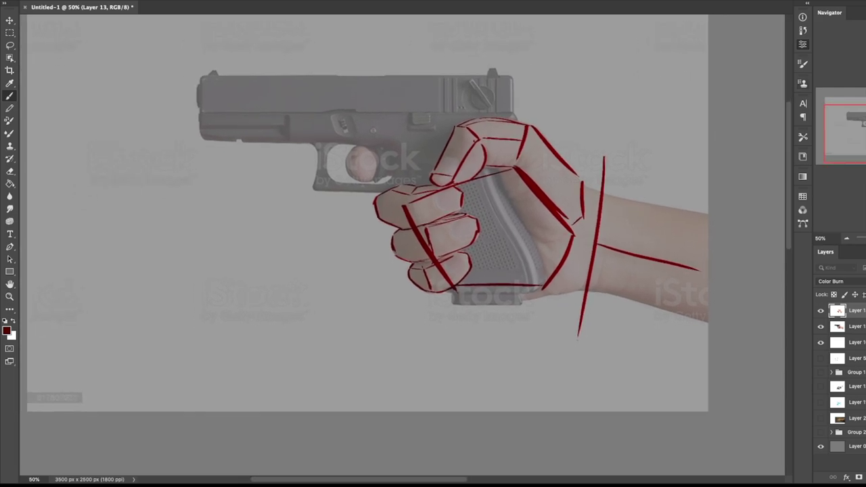
pyautogui.moveTo(495, 167); pyautogui.dragTo(547, 281)
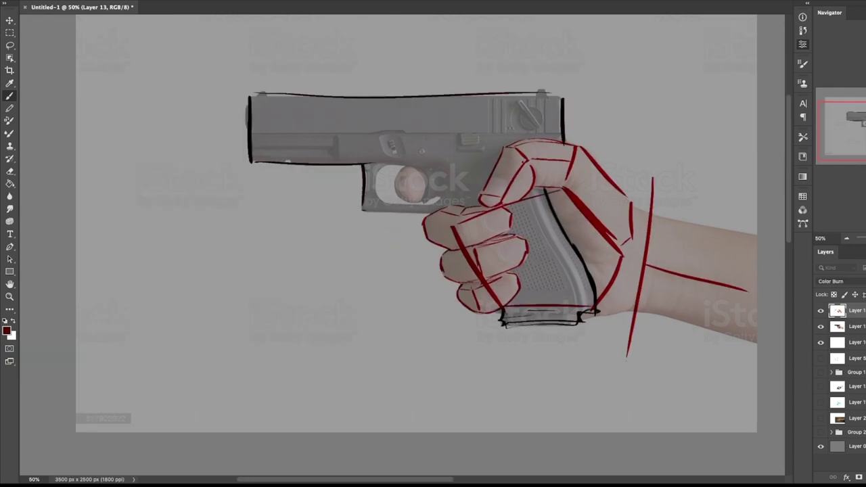
# Step: Draw the trigger guard's outer and inner edges and the oval index fingertip inside it
pyautogui.moveTo(364, 211); pyautogui.dragTo(438, 212)
pyautogui.moveTo(398, 215); pyautogui.dragTo(428, 215)
pyautogui.click(820, 326)
pyautogui.click(821, 327)
pyautogui.moveTo(433, 168); pyautogui.dragTo(439, 200)
pyautogui.moveTo(366, 163)
pyautogui.mouseDown()
pyautogui.moveTo(432, 166)
pyautogui.moveTo(380, 204)
pyautogui.mouseUp()
pyautogui.moveTo(382, 204); pyautogui.dragTo(439, 204)
pyautogui.press('super+plus')
pyautogui.press('super+plus')
pyautogui.moveTo(443, 89)
pyautogui.mouseDown()
pyautogui.moveTo(445, 158)
pyautogui.moveTo(419, 160)
pyautogui.mouseUp()
pyautogui.moveTo(423, 96); pyautogui.dragTo(424, 155)
# Step: Check the hand and pistol construction with the reference photo hidden
pyautogui.press('super+minus')
pyautogui.press('super+minus')
pyautogui.press('super+minus')
pyautogui.press('super+minus')
pyautogui.click(821, 326)
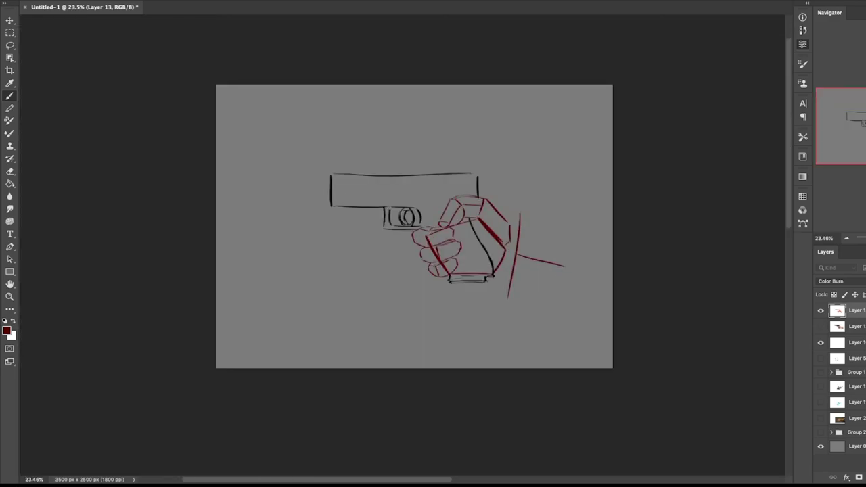
pyautogui.press('super+plus')
pyautogui.press('super+plus')
pyautogui.press('super+plus')
pyautogui.press('super+plus')
pyautogui.press('super+minus')
pyautogui.press('super+minus')
pyautogui.press('super+minus')
pyautogui.press('super+minus')
pyautogui.press('super+plus')
# Step: Show the photo and draw the forearm's upper and lower edges from the wrist outward
pyautogui.click(821, 326)
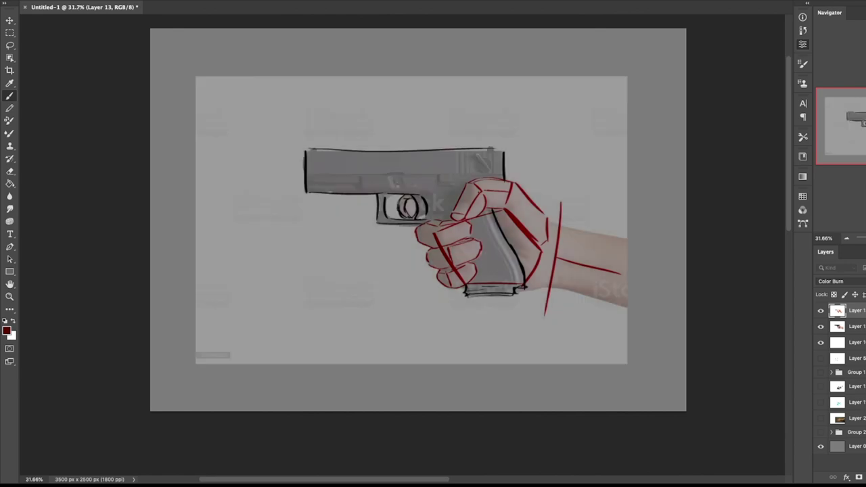
pyautogui.moveTo(540, 212); pyautogui.dragTo(626, 238)
pyautogui.moveTo(522, 288); pyautogui.dragTo(623, 304)
# Step: Fade the construction layer and add a new layer above it for black line work
pyautogui.click(820, 326)
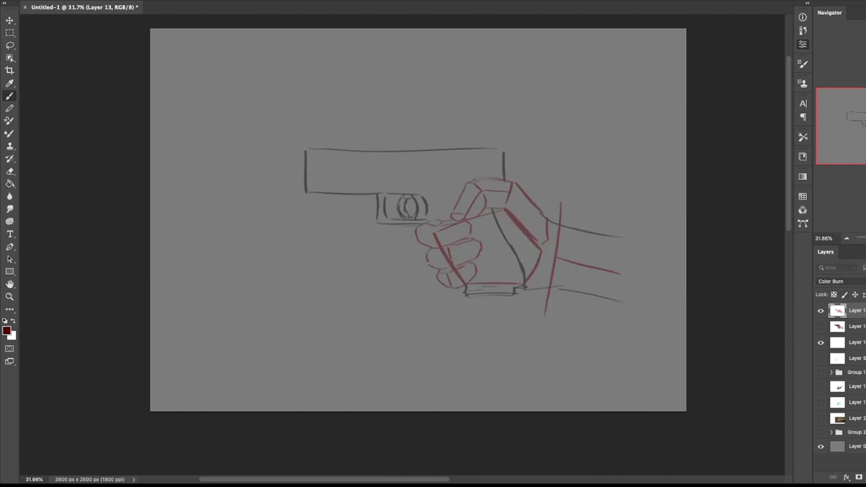
pyautogui.press('d')
pyautogui.click(820, 326)
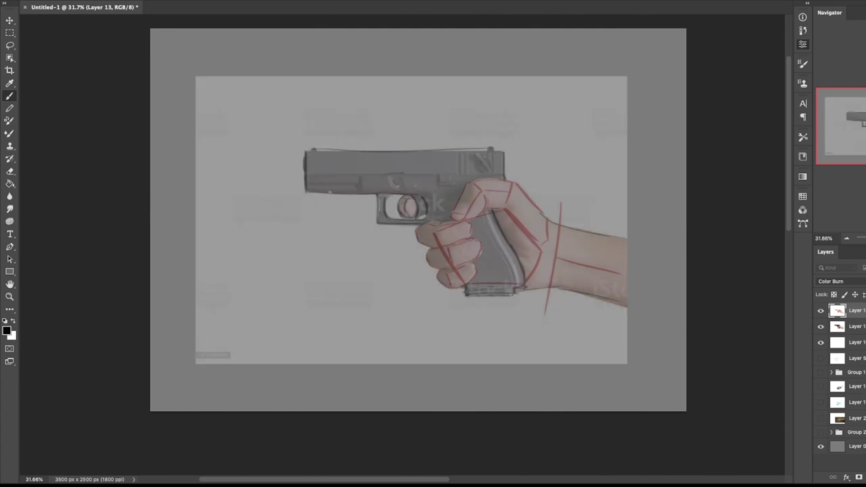
pyautogui.hotkey('ctrl', 'alt', 'shift', 'n')
pyautogui.press('super+plus')
pyautogui.press('super+plus')
pyautogui.press('super+plus')
pyautogui.press('super+plus')
pyautogui.press('super+plus')
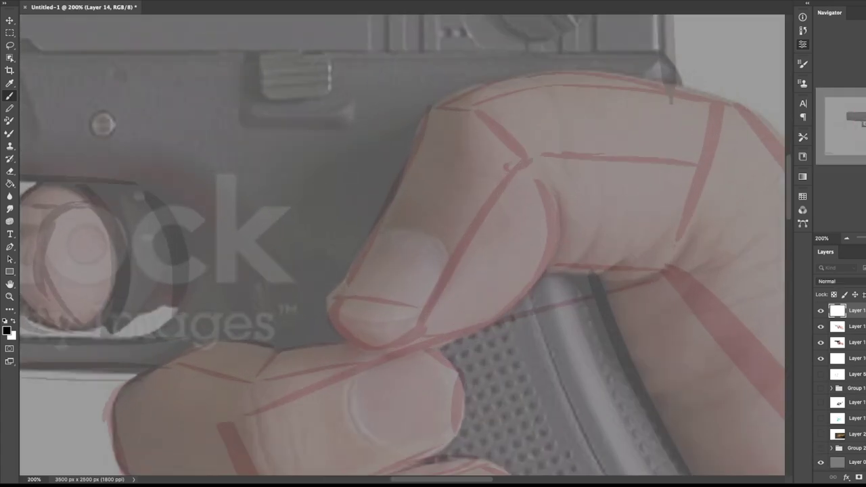
pyautogui.press('super+minus')
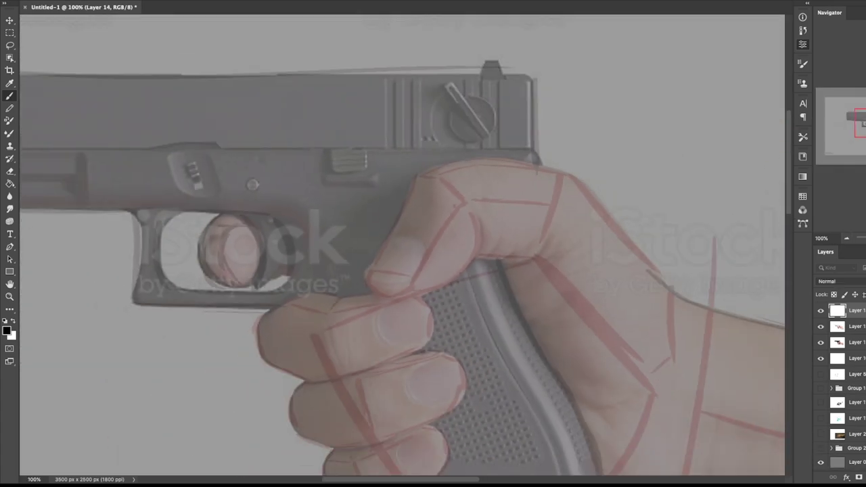
# Step: Hide the construction layer and line in the bent thumb's contour, with its tip, nail and creases
pyautogui.click(820, 326)
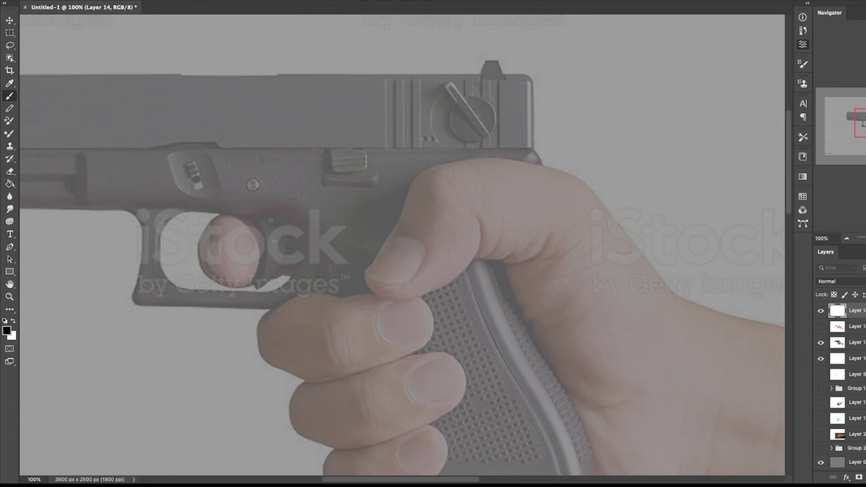
pyautogui.click(820, 326)
pyautogui.click(821, 326)
pyautogui.moveTo(440, 168); pyautogui.dragTo(378, 258)
pyautogui.moveTo(378, 258); pyautogui.dragTo(364, 275)
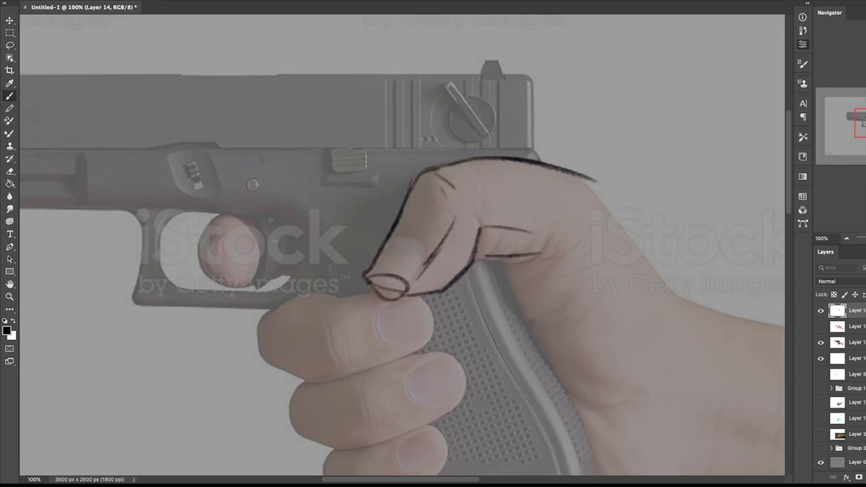
pyautogui.moveTo(425, 265); pyautogui.dragTo(417, 277)
pyautogui.moveTo(477, 202); pyautogui.dragTo(530, 206)
pyautogui.moveTo(541, 257); pyautogui.dragTo(466, 222)
# Step: Line in the back of the hand down to the wrist, the thumb's base, the palm creases and the heel
pyautogui.moveTo(519, 147); pyautogui.dragTo(587, 252)
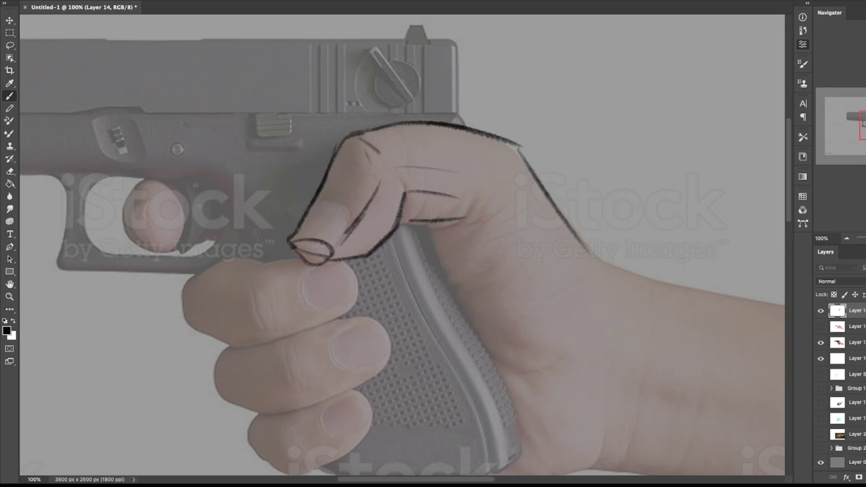
pyautogui.moveTo(438, 246); pyautogui.dragTo(463, 285)
pyautogui.scroll(-4, 402, 244)
pyautogui.hscroll(3, 402, 243)
pyautogui.moveTo(414, 251); pyautogui.dragTo(390, 114)
pyautogui.moveTo(462, 105); pyautogui.dragTo(533, 154)
pyautogui.moveTo(525, 207); pyautogui.dragTo(520, 313)
pyautogui.moveTo(385, 374)
pyautogui.mouseDown()
pyautogui.moveTo(465, 357)
pyautogui.moveTo(518, 332)
pyautogui.moveTo(499, 355)
pyautogui.mouseUp()
pyautogui.moveTo(455, 271); pyautogui.dragTo(479, 327)
# Step: Extend the refined lines from the wrist along the forearm's upper and lower edges
pyautogui.moveTo(517, 150); pyautogui.dragTo(604, 175)
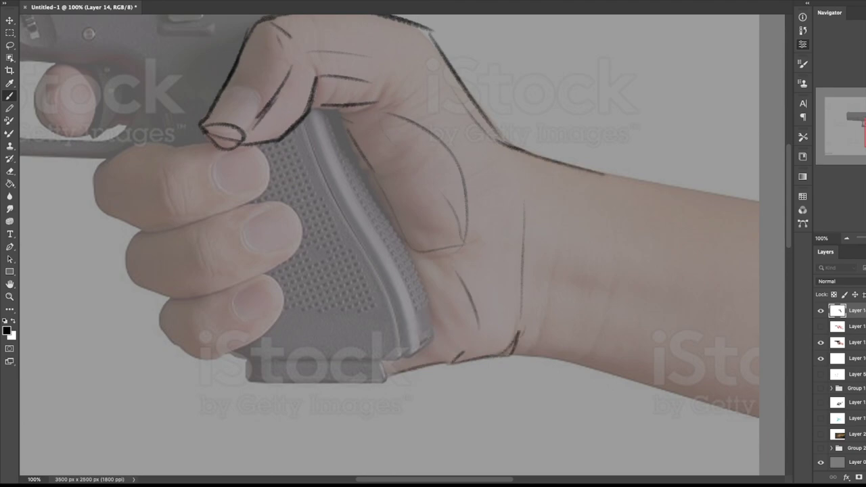
pyautogui.hotkey('ctrl', '-')
pyautogui.moveTo(482, 318); pyautogui.dragTo(615, 349)
pyautogui.moveTo(509, 192); pyautogui.dragTo(618, 207)
# Step: Line in the middle finger's contour around the grip, with its knuckle end, joint crease and fingertip
pyautogui.moveTo(325, 223)
pyautogui.mouseDown()
pyautogui.moveTo(345, 233)
pyautogui.moveTo(449, 218)
pyautogui.mouseUp()
pyautogui.moveTo(368, 194); pyautogui.dragTo(376, 222)
pyautogui.moveTo(320, 193); pyautogui.dragTo(325, 211)
pyautogui.moveTo(321, 196)
pyautogui.mouseDown()
pyautogui.moveTo(344, 175)
pyautogui.moveTo(410, 169)
pyautogui.mouseUp()
pyautogui.moveTo(349, 181); pyautogui.dragTo(388, 177)
pyautogui.moveTo(375, 179)
pyautogui.mouseDown()
pyautogui.moveTo(403, 174)
pyautogui.moveTo(434, 201)
pyautogui.moveTo(414, 217)
pyautogui.moveTo(376, 225)
pyautogui.mouseUp()
# Step: Line in the contours of the ring and little fingers below the middle finger
pyautogui.moveTo(324, 215)
pyautogui.mouseDown()
pyautogui.moveTo(390, 227)
pyautogui.moveTo(341, 255)
pyautogui.moveTo(376, 273)
pyautogui.mouseUp()
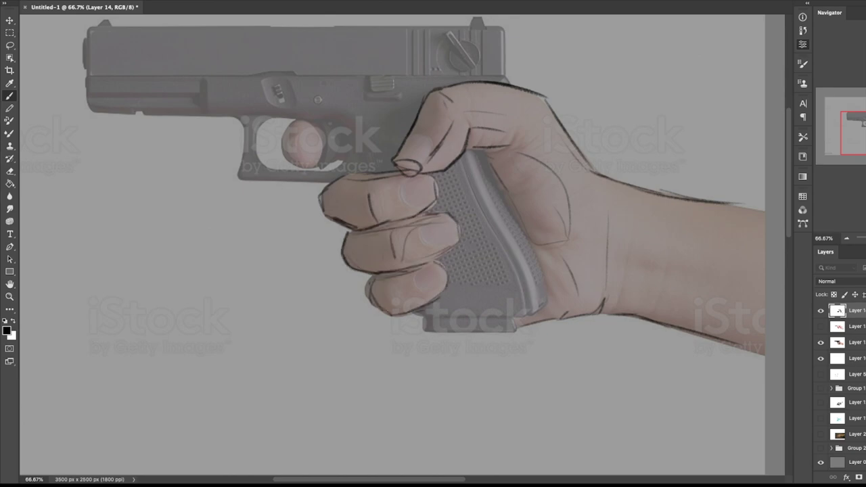
pyautogui.moveTo(371, 286)
pyautogui.mouseDown()
pyautogui.moveTo(389, 311)
pyautogui.moveTo(428, 295)
pyautogui.mouseUp()
pyautogui.moveTo(378, 244)
pyautogui.mouseDown()
pyautogui.moveTo(403, 243)
pyautogui.moveTo(439, 265)
pyautogui.mouseUp()
# Step: Line in the index fingertip and the trigger guard surrounding it
pyautogui.moveTo(363, 163)
pyautogui.mouseDown()
pyautogui.moveTo(364, 184)
pyautogui.moveTo(378, 189)
pyautogui.moveTo(357, 143)
pyautogui.moveTo(345, 174)
pyautogui.mouseUp()
pyautogui.moveTo(345, 175); pyautogui.dragTo(368, 190)
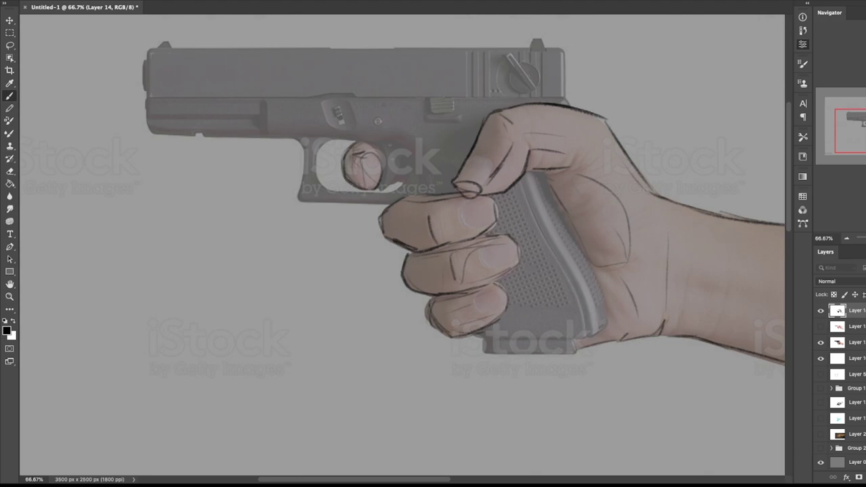
pyautogui.moveTo(394, 142); pyautogui.dragTo(390, 190)
pyautogui.moveTo(334, 191); pyautogui.dragTo(396, 189)
pyautogui.moveTo(302, 139); pyautogui.dragTo(302, 189)
pyautogui.moveTo(309, 200); pyautogui.dragTo(388, 203)
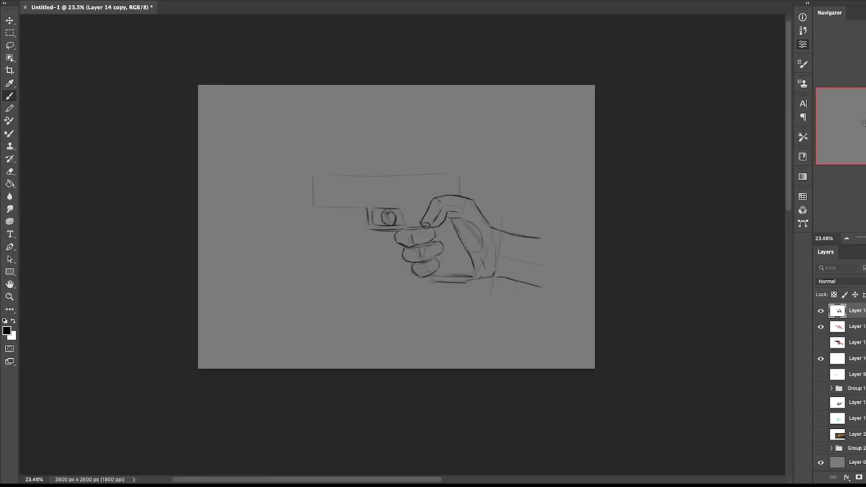
# Step: Group the line drawing, construction and photo layers of the hand gripping the pistol
pyautogui.moveTo(313, 176); pyautogui.dragTo(314, 206)
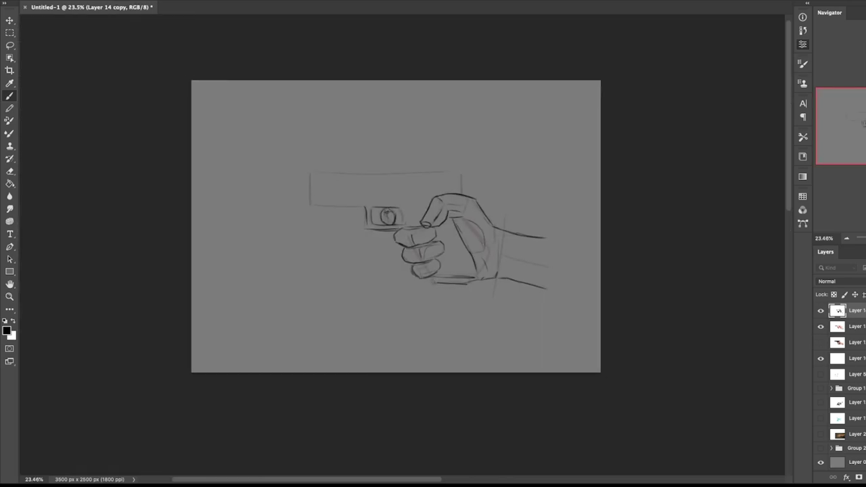
pyautogui.hotkey('ctrl', '=')
pyautogui.hotkey('ctrl', '=')
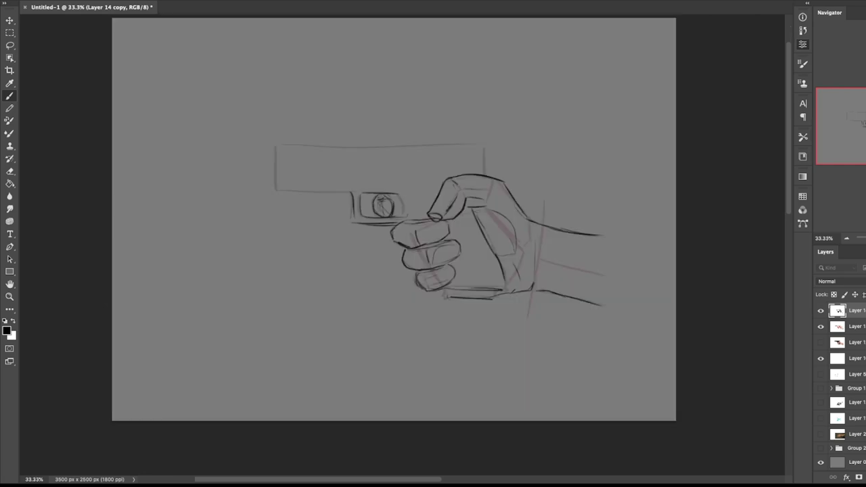
pyautogui.keyDown('shift'); pyautogui.click(855, 342); pyautogui.keyUp('shift')
pyautogui.hotkey('ctrl', 'g')
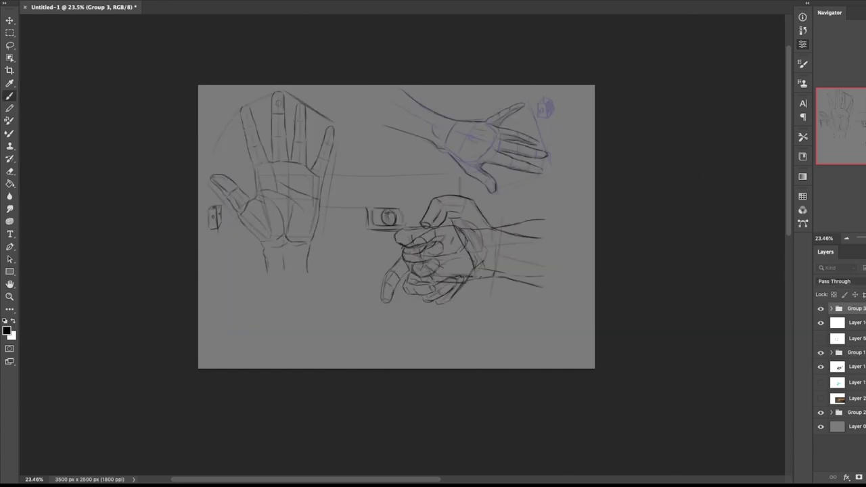
# Step: Scale down the grouped pistol hand and place it below the open palm drawing on the canvas
pyautogui.hotkey('ctrl', 't')
pyautogui.moveTo(551, 120); pyautogui.dragTo(391, 227)
pyautogui.moveTo(345, 284)
pyautogui.mouseDown()
pyautogui.moveTo(418, 189)
pyautogui.moveTo(258, 319)
pyautogui.mouseUp()
pyautogui.press('Return')
pyautogui.press('b')
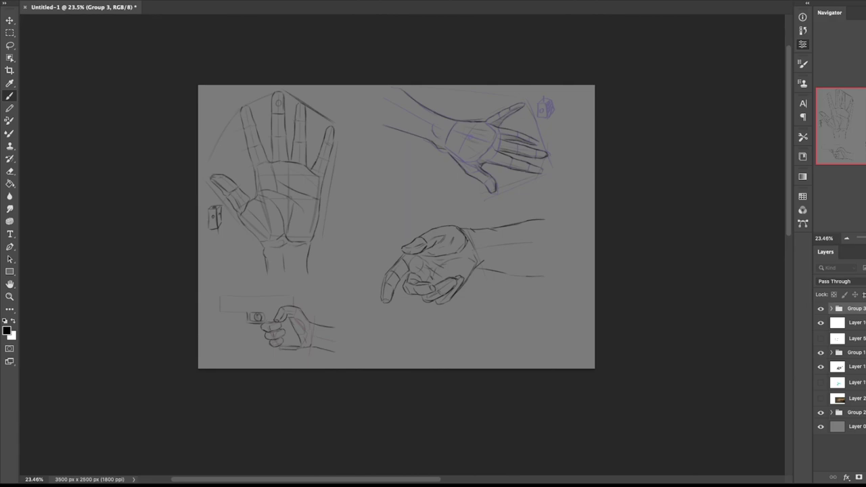
# Step: Add a new layer and sketch straight envelope lines around the hand studies, including beside the open palm
pyautogui.hotkey('ctrl', '+')
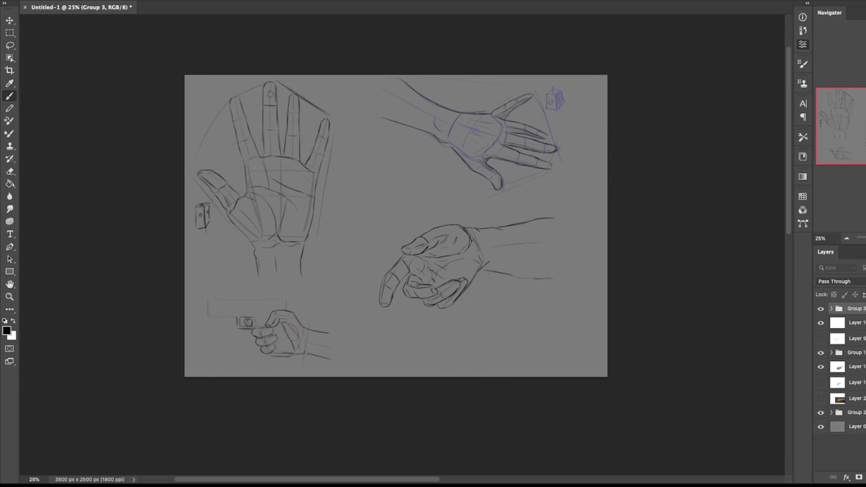
pyautogui.hotkey('ctrl', 'shift', 'alt', 'n')
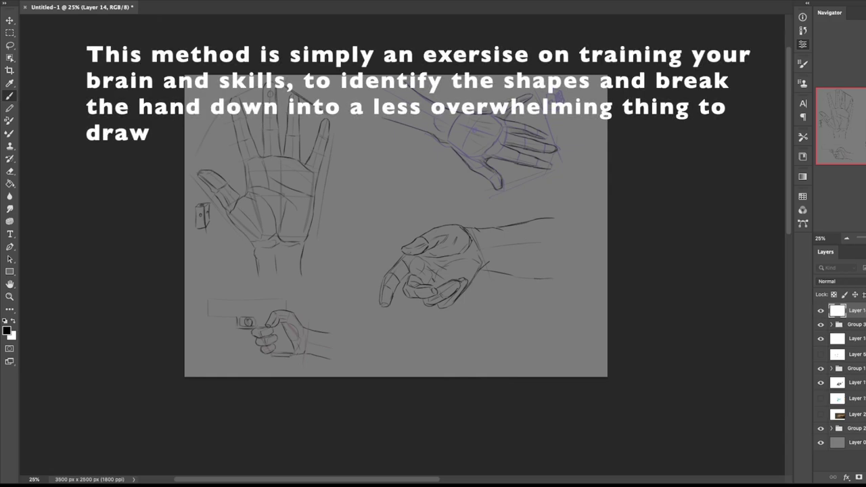
pyautogui.press('e')
pyautogui.press('b')
pyautogui.moveTo(345, 114)
pyautogui.mouseDown()
pyautogui.moveTo(350, 275)
pyautogui.moveTo(327, 281)
pyautogui.mouseUp()
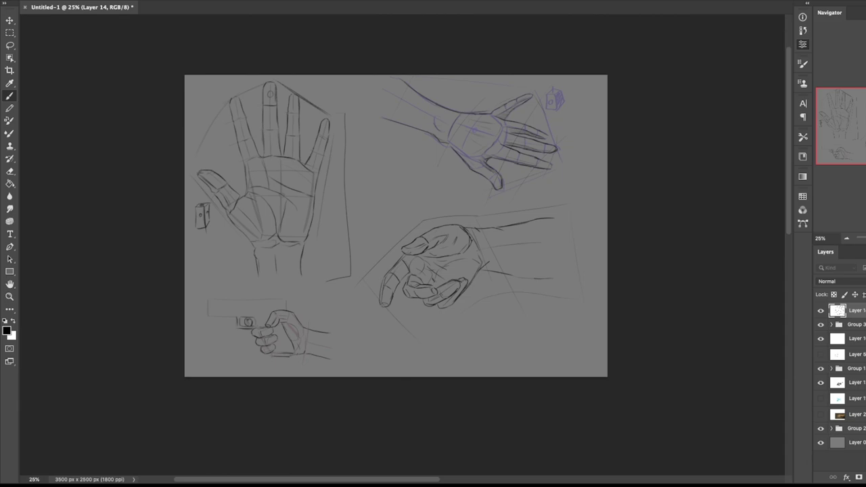
# Step: Hide the upper drawing layers, show the pointing-hand reference photo and select its layer
pyautogui.moveTo(820, 311); pyautogui.dragTo(821, 383)
pyautogui.click(820, 414)
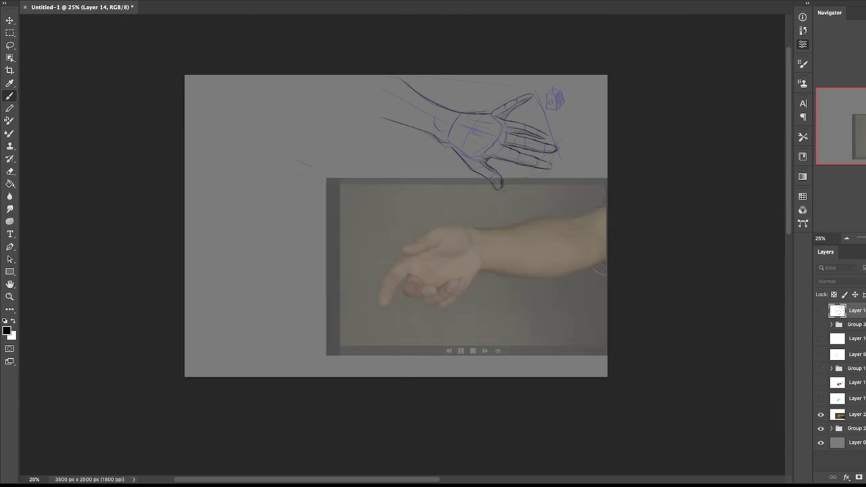
pyautogui.click(853, 414)
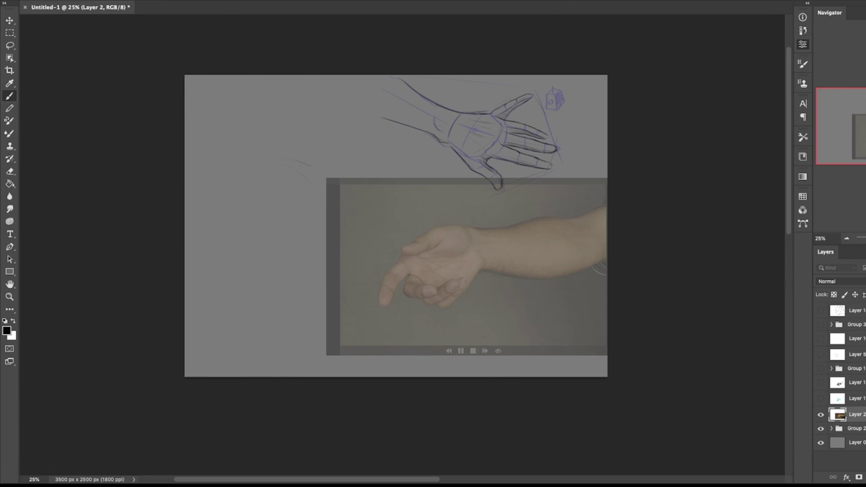
pyautogui.press('super+plus')
pyautogui.press('super+plus')
pyautogui.moveTo(524, 316); pyautogui.dragTo(497, 283)
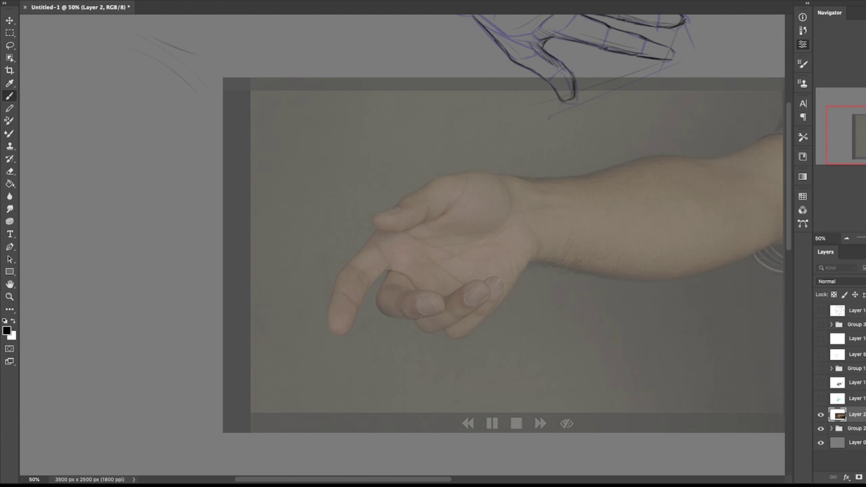
# Step: On a new layer, demonstrate the palm block and thumb shapes over the pointing-hand photo
pyautogui.hotkey('ctrl', 'shift', 'alt', 'n')
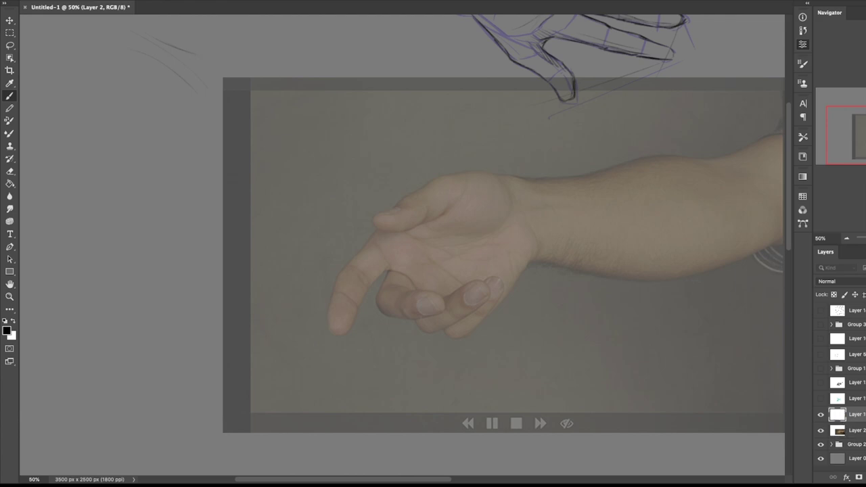
pyautogui.moveTo(504, 186); pyautogui.dragTo(534, 252)
pyautogui.moveTo(503, 186); pyautogui.dragTo(419, 237)
pyautogui.moveTo(409, 243)
pyautogui.mouseDown()
pyautogui.moveTo(445, 285)
pyautogui.moveTo(529, 258)
pyautogui.mouseUp()
pyautogui.moveTo(421, 227)
pyautogui.mouseDown()
pyautogui.moveTo(486, 220)
pyautogui.moveTo(432, 200)
pyautogui.moveTo(429, 221)
pyautogui.moveTo(374, 218)
pyautogui.moveTo(426, 188)
pyautogui.moveTo(409, 227)
pyautogui.mouseUp()
pyautogui.moveTo(435, 184); pyautogui.dragTo(493, 181)
# Step: Demonstrate the index finger's segments and joint lines over the photo
pyautogui.moveTo(391, 238)
pyautogui.mouseDown()
pyautogui.moveTo(335, 335)
pyautogui.moveTo(349, 269)
pyautogui.mouseUp()
pyautogui.moveTo(365, 267)
pyautogui.mouseDown()
pyautogui.moveTo(392, 273)
pyautogui.moveTo(363, 272)
pyautogui.mouseUp()
pyautogui.moveTo(334, 295)
pyautogui.mouseDown()
pyautogui.moveTo(356, 288)
pyautogui.moveTo(342, 301)
pyautogui.mouseUp()
pyautogui.moveTo(341, 290); pyautogui.dragTo(333, 336)
pyautogui.moveTo(358, 302); pyautogui.dragTo(349, 332)
pyautogui.click(820, 415)
pyautogui.click(820, 415)
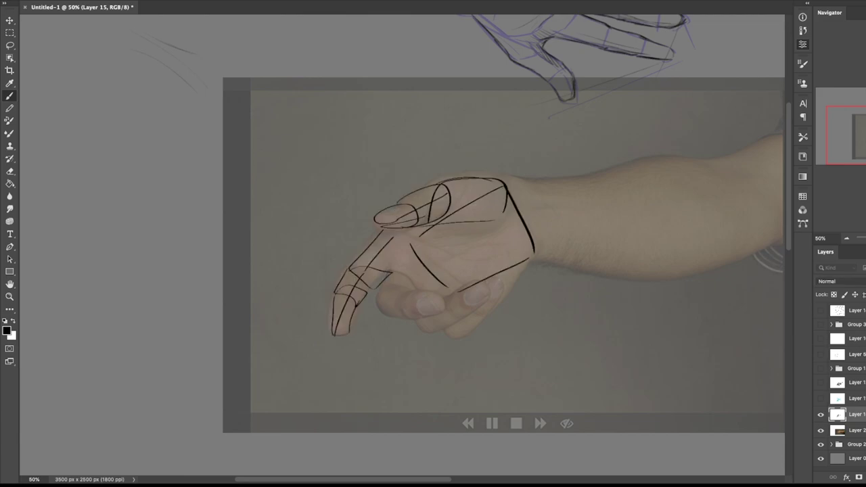
# Step: Bring back the finished hand drawings without the photo and hide the layer with the stray five-sided palm shape
pyautogui.hotkey('ctrl', ',')
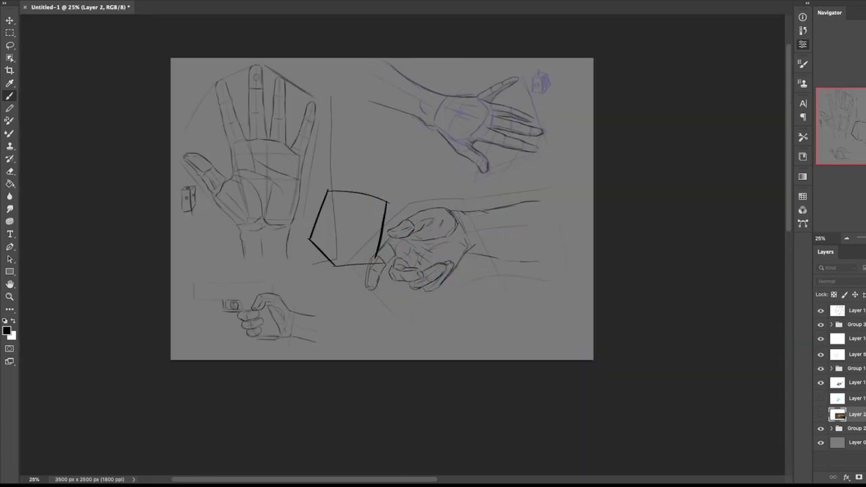
pyautogui.click(821, 383)
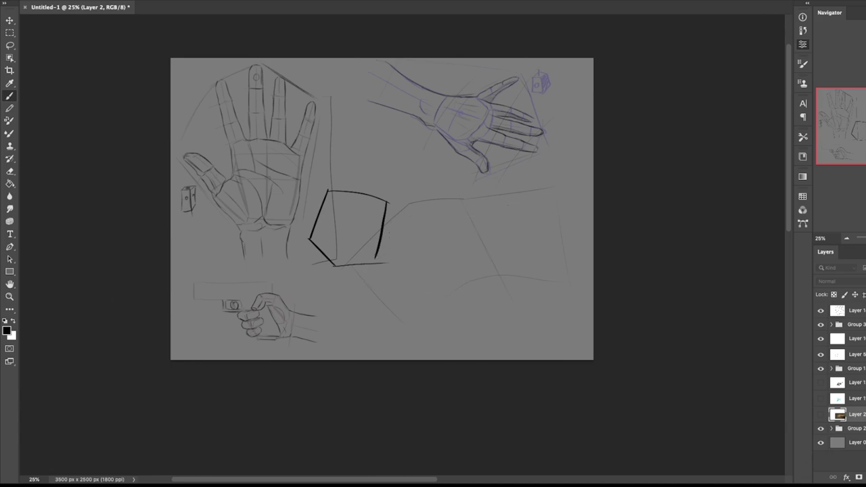
pyautogui.click(820, 383)
pyautogui.click(820, 369)
pyautogui.click(821, 369)
pyautogui.click(821, 354)
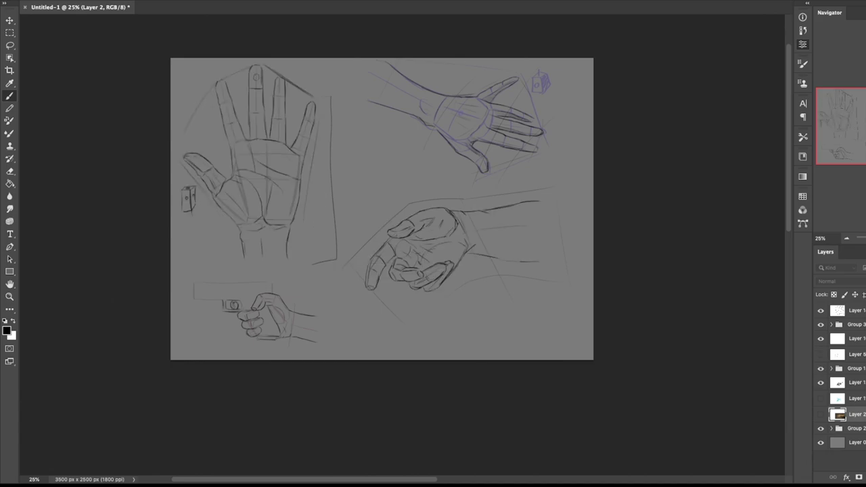
pyautogui.hotkey('ctrl', '=')
pyautogui.moveTo(375, 207); pyautogui.dragTo(461, 280)
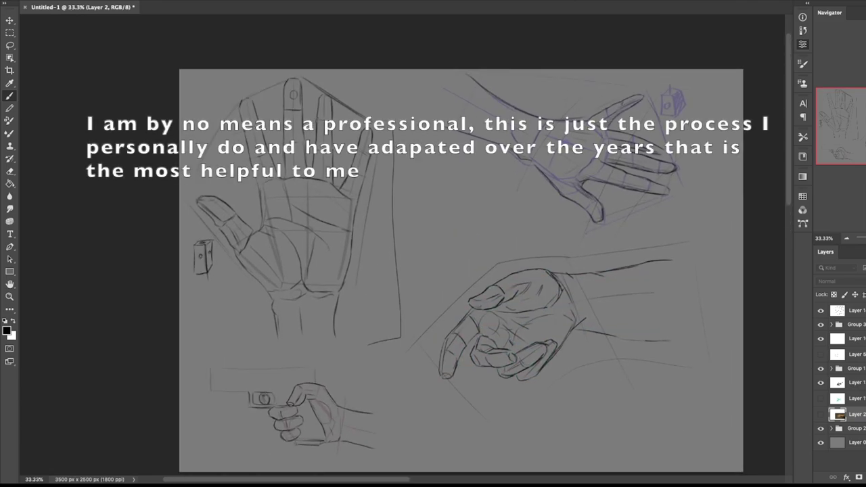
pyautogui.scroll(4, 403, 245)
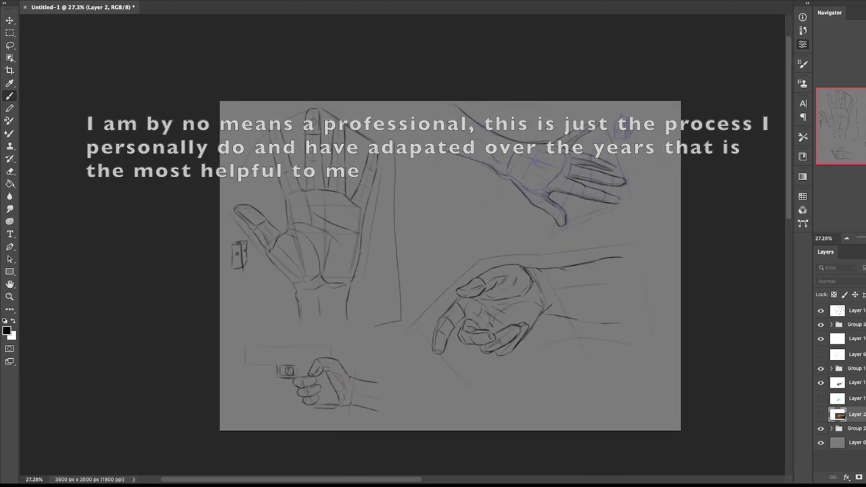